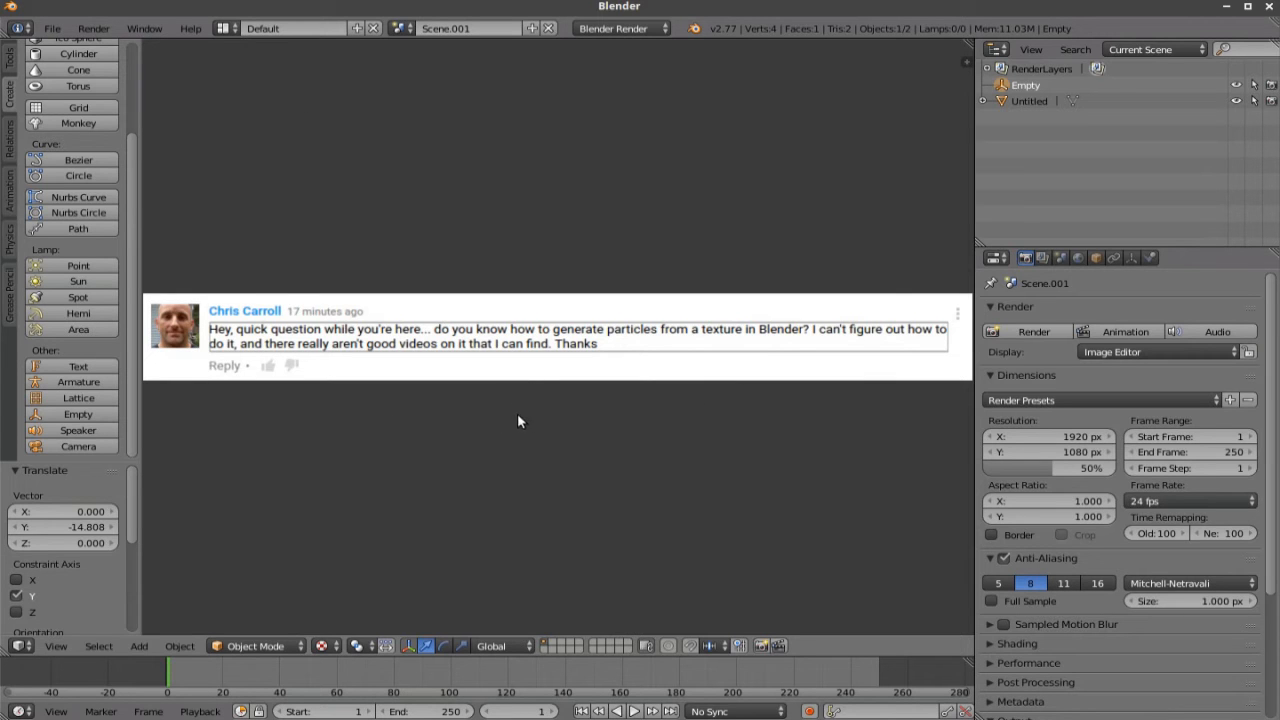
Switch from the scene selector to the scene that contains the cube.
{"action": "left_click", "coordinate": [403, 28]}
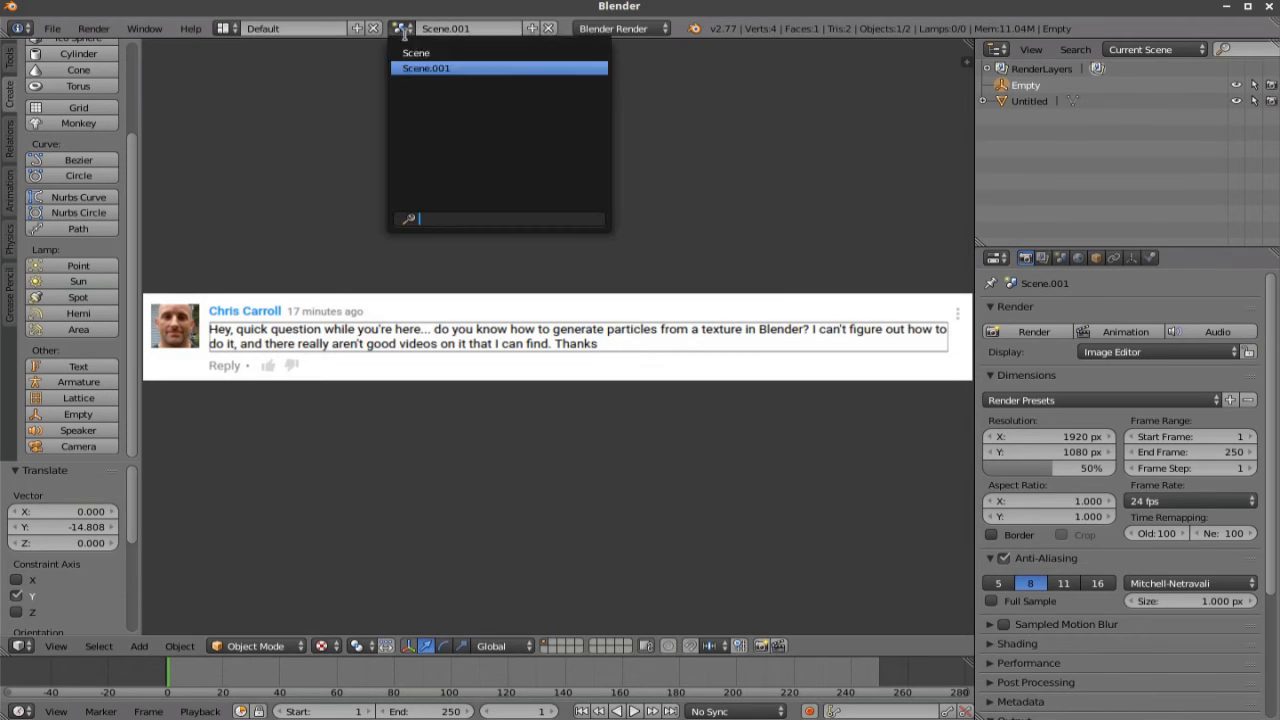
{"action": "left_click", "coordinate": [450, 46]}
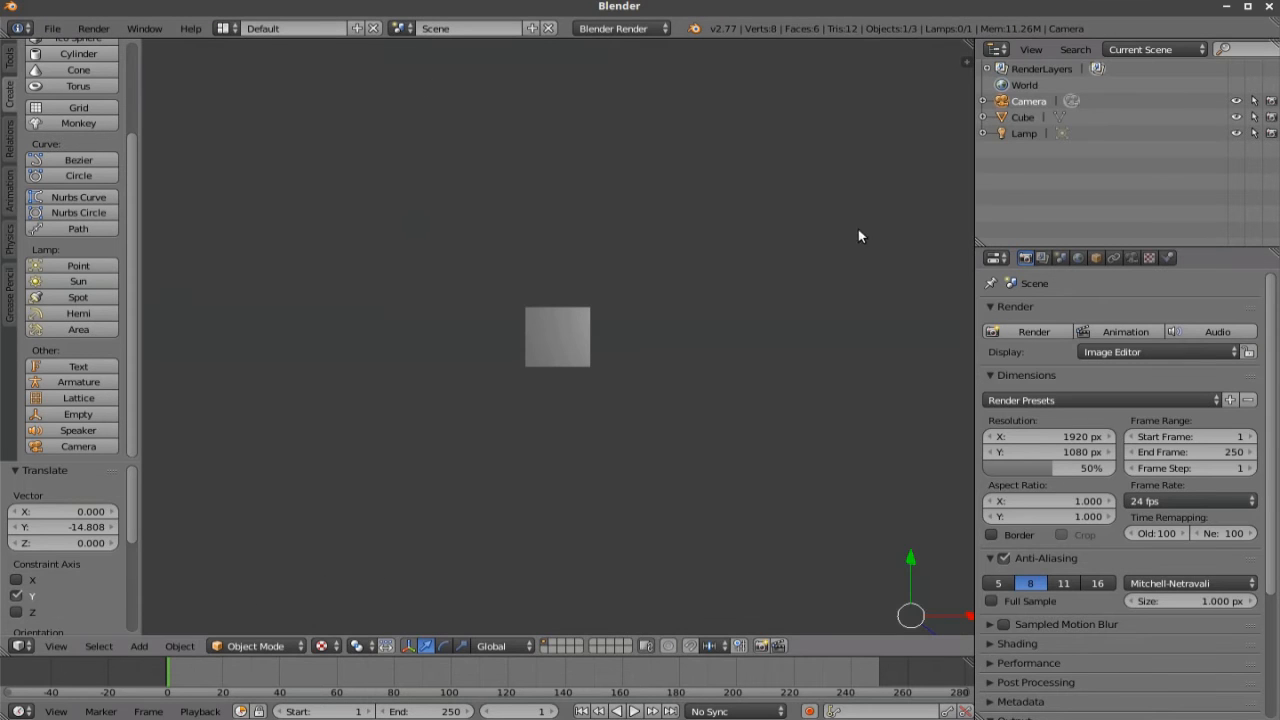
{"action": "left_click", "coordinate": [967, 62]}
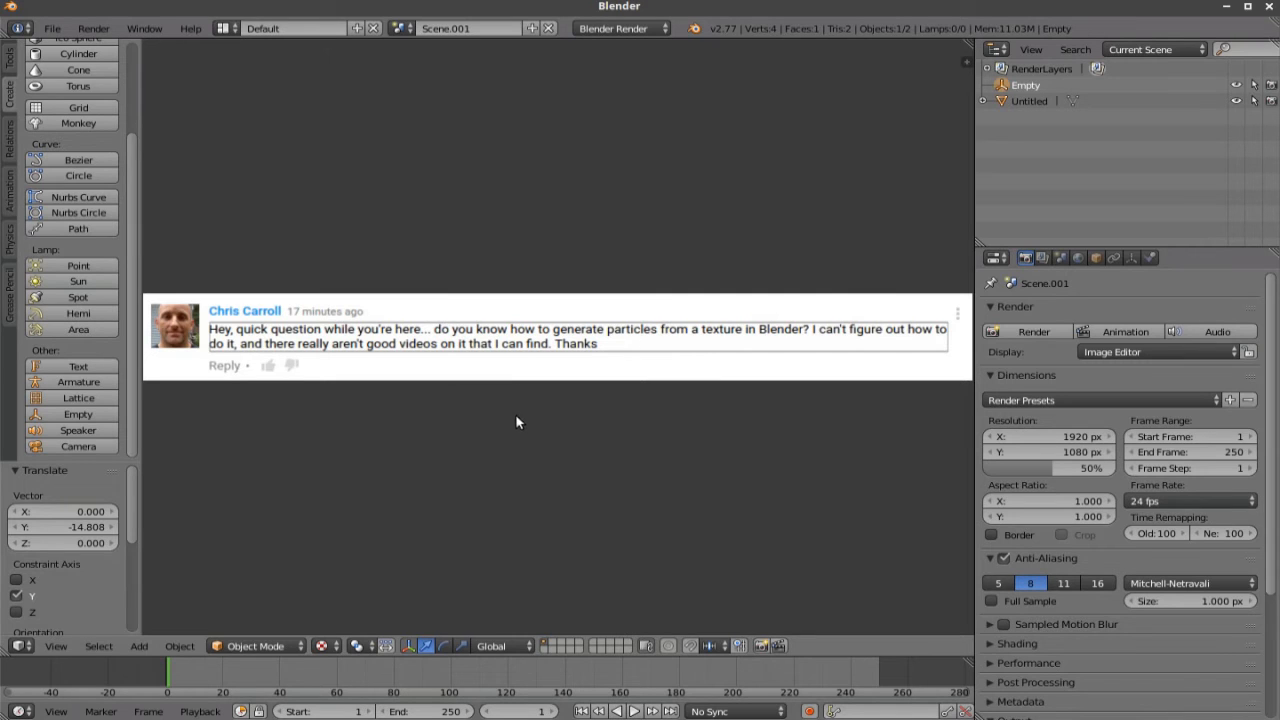
{"action": "left_click", "coordinate": [400, 28]}
{"action": "left_click", "coordinate": [418, 48]}
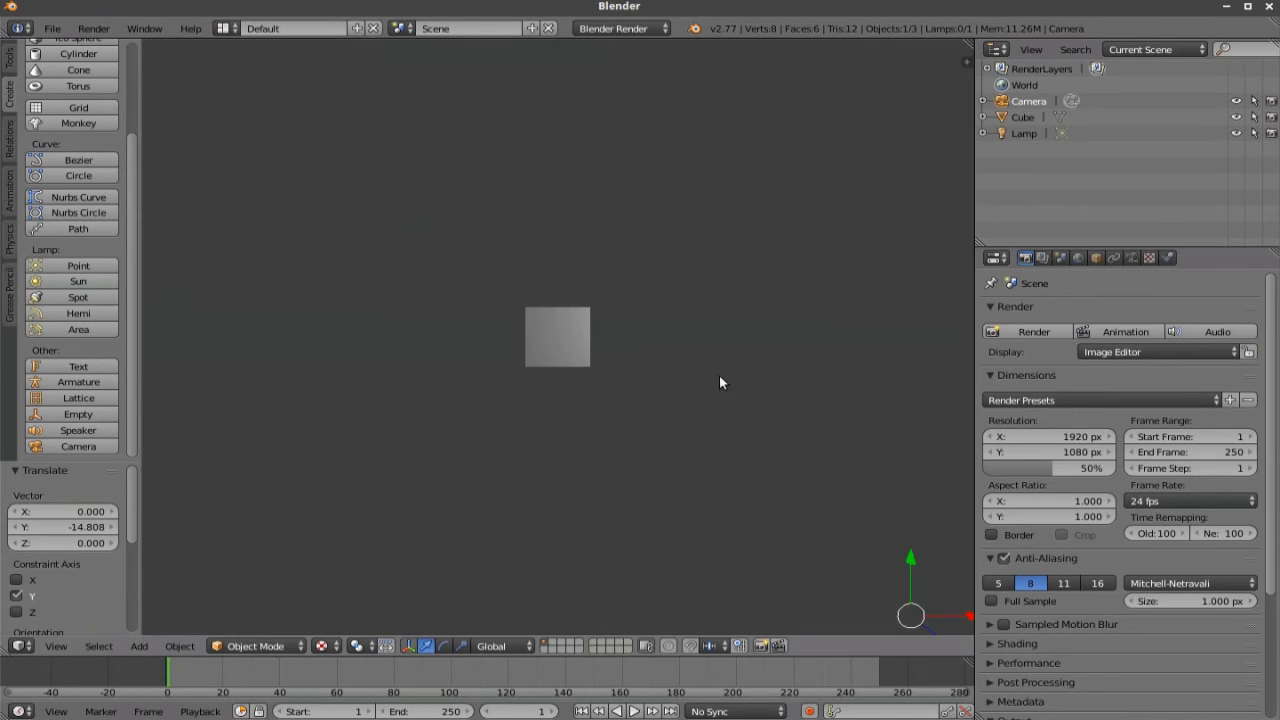
Untick Only Render in the N sidebar so the grid, camera and lamp show again.
{"action": "key", "text": "n"}
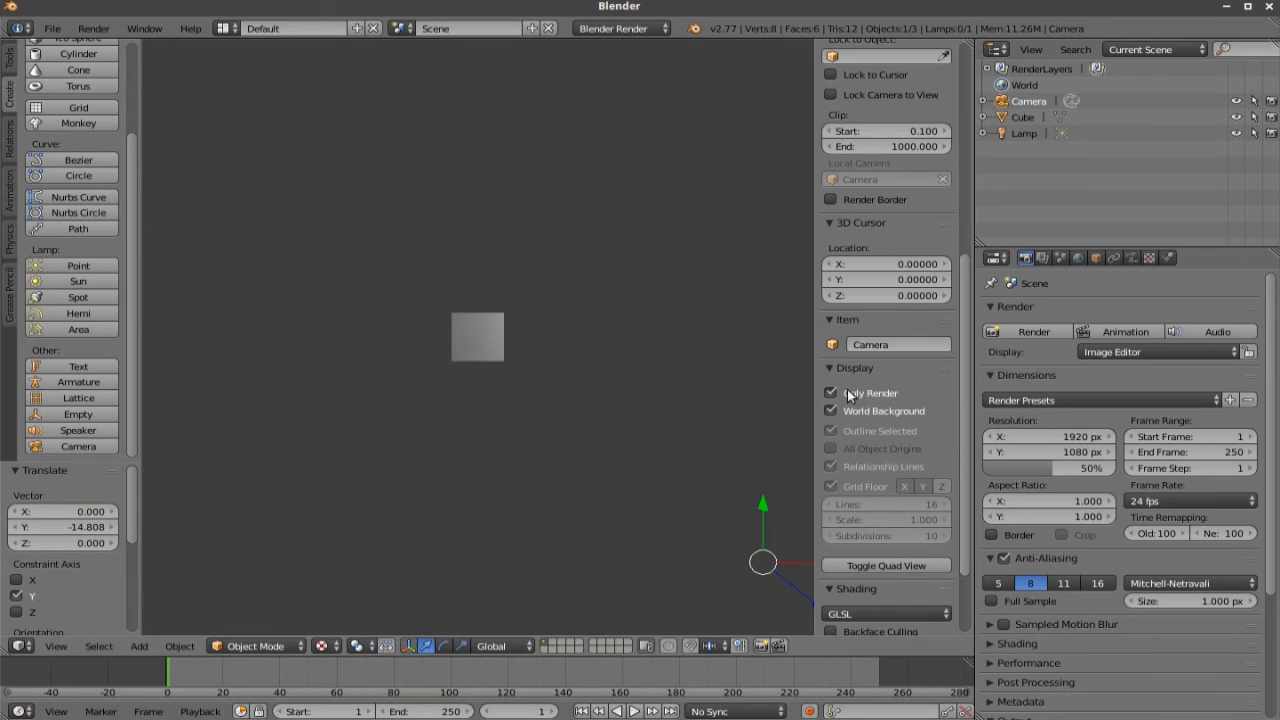
{"action": "left_click", "coordinate": [831, 393]}
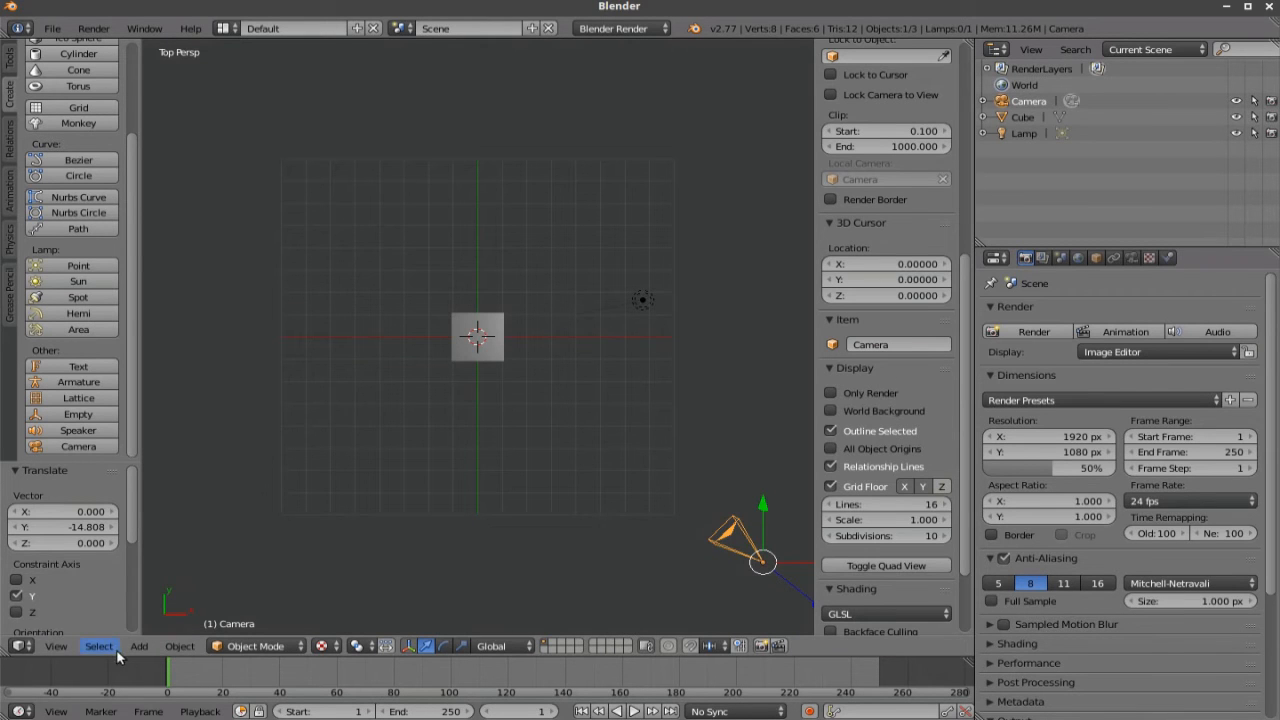
{"action": "left_click", "coordinate": [62, 646]}
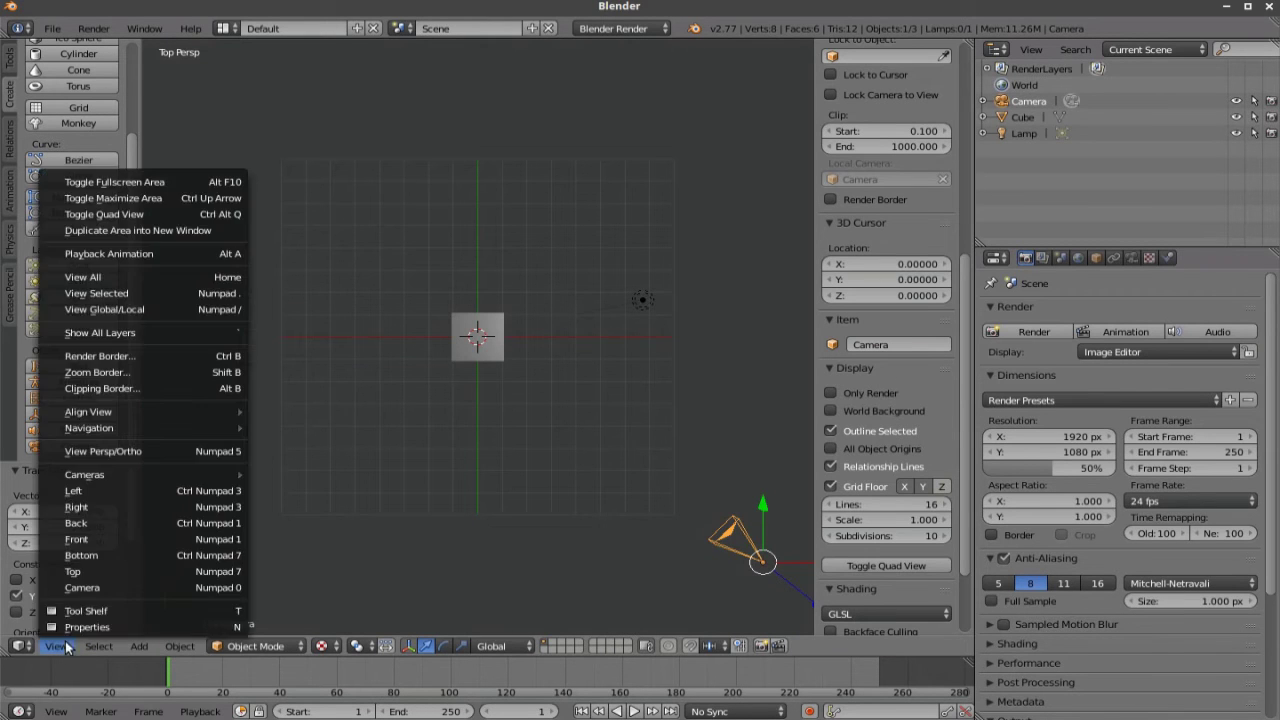
{"action": "left_click", "coordinate": [86, 587]}
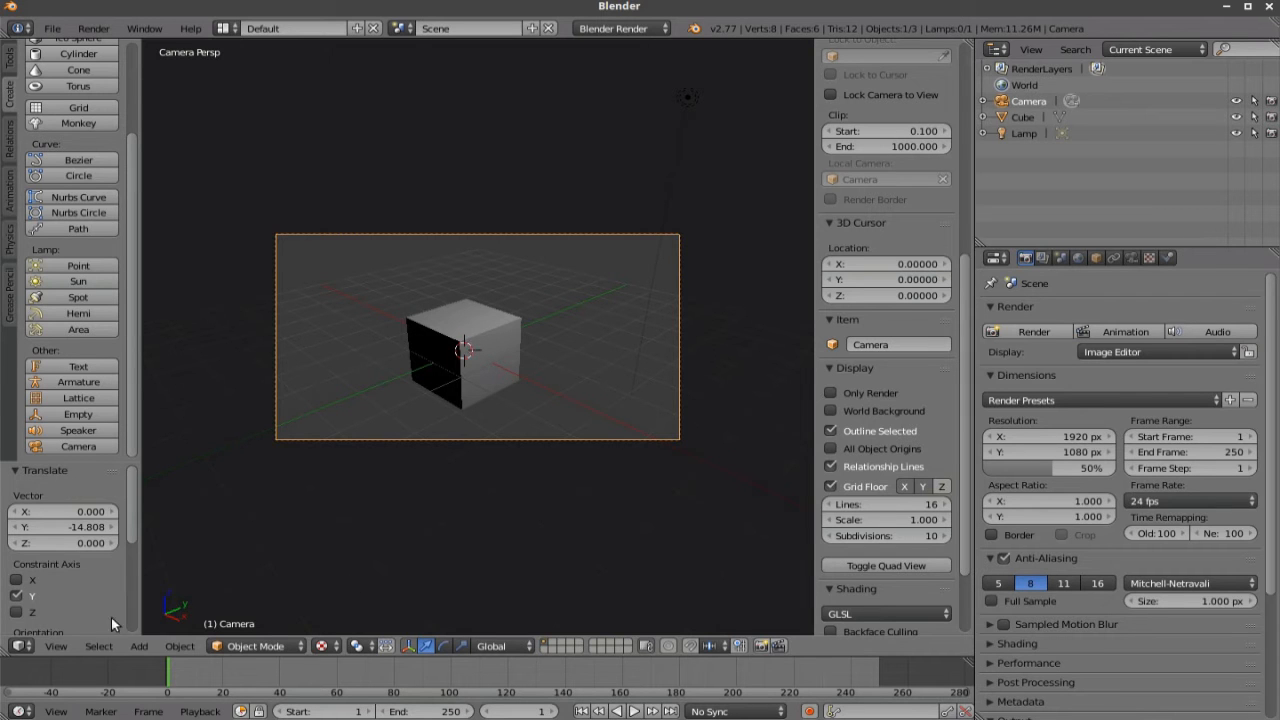
Look at the scene from the top and align the active camera to that top view.
{"action": "left_click", "coordinate": [55, 646]}
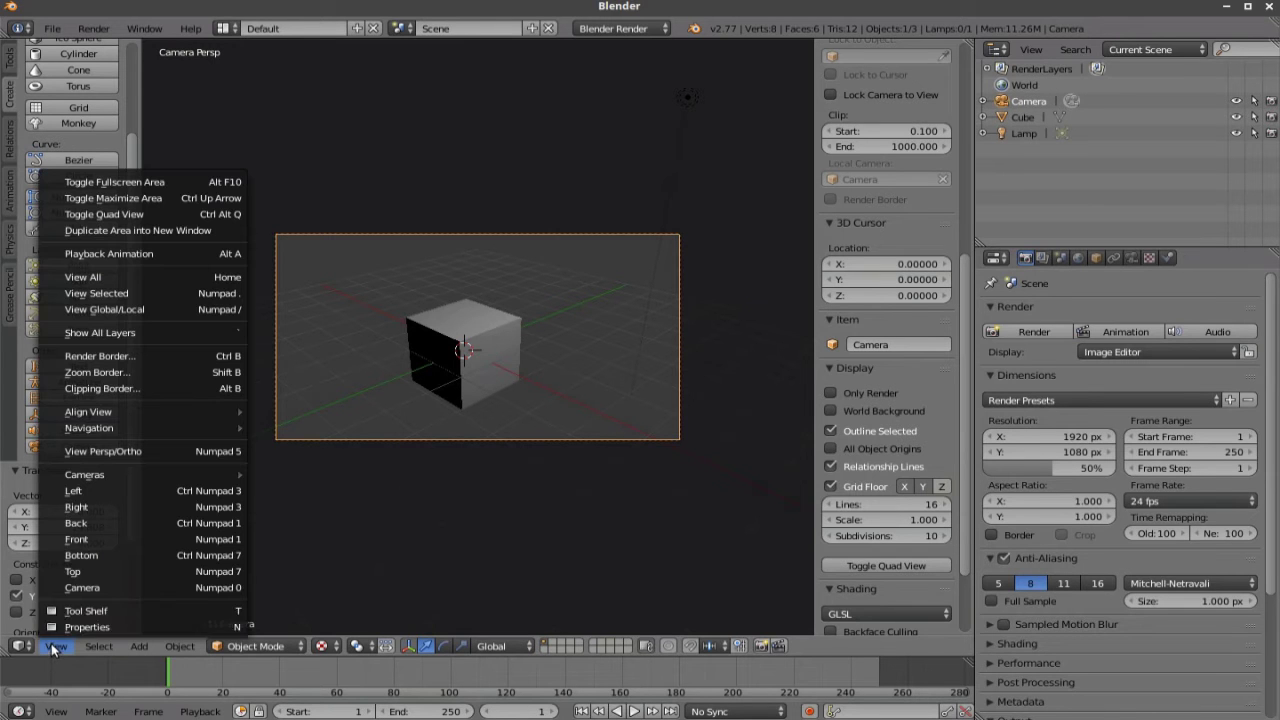
{"action": "left_click", "coordinate": [88, 540]}
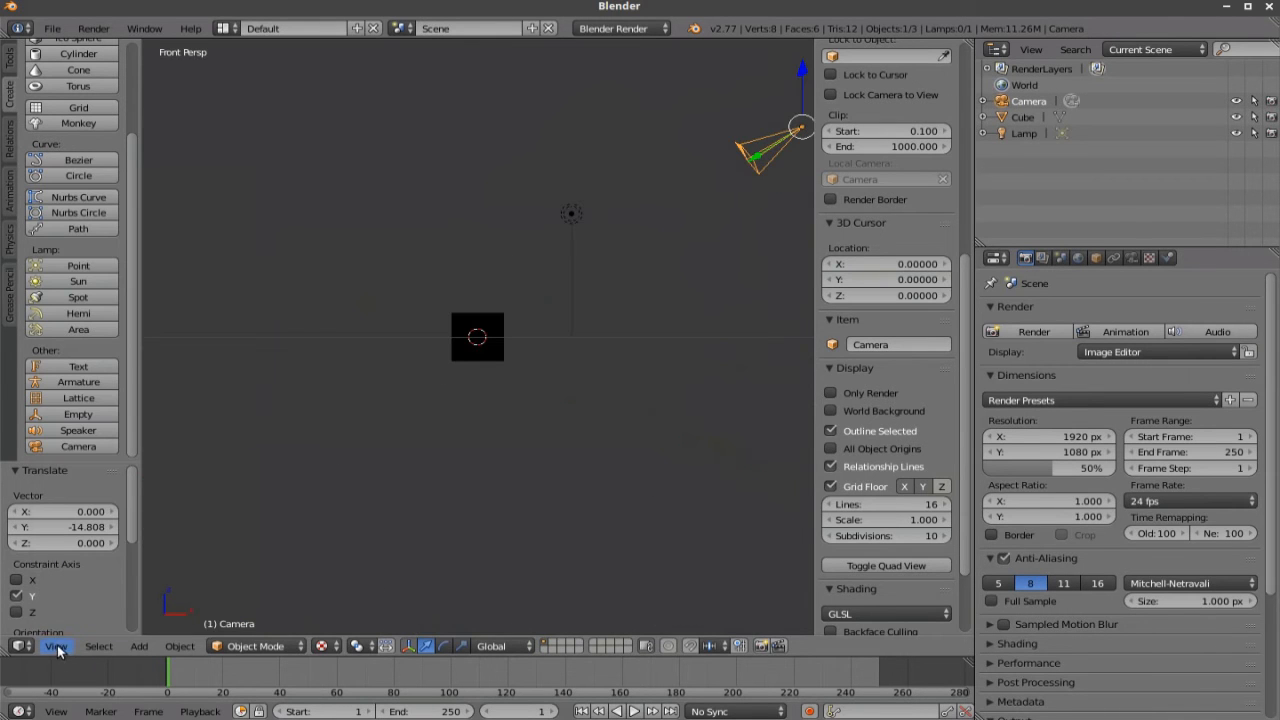
{"action": "left_click", "coordinate": [57, 645]}
{"action": "left_click", "coordinate": [73, 571]}
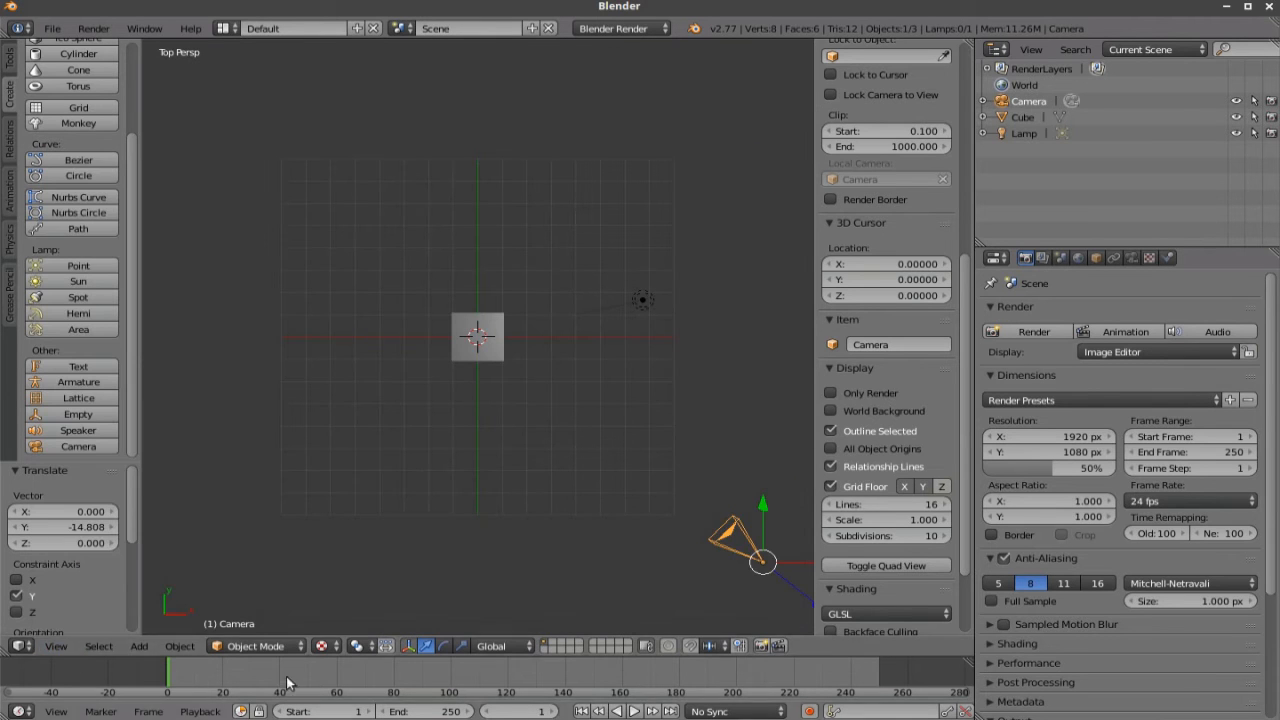
{"action": "left_click", "coordinate": [56, 645]}
{"action": "mouse_move", "coordinate": [140, 412]}
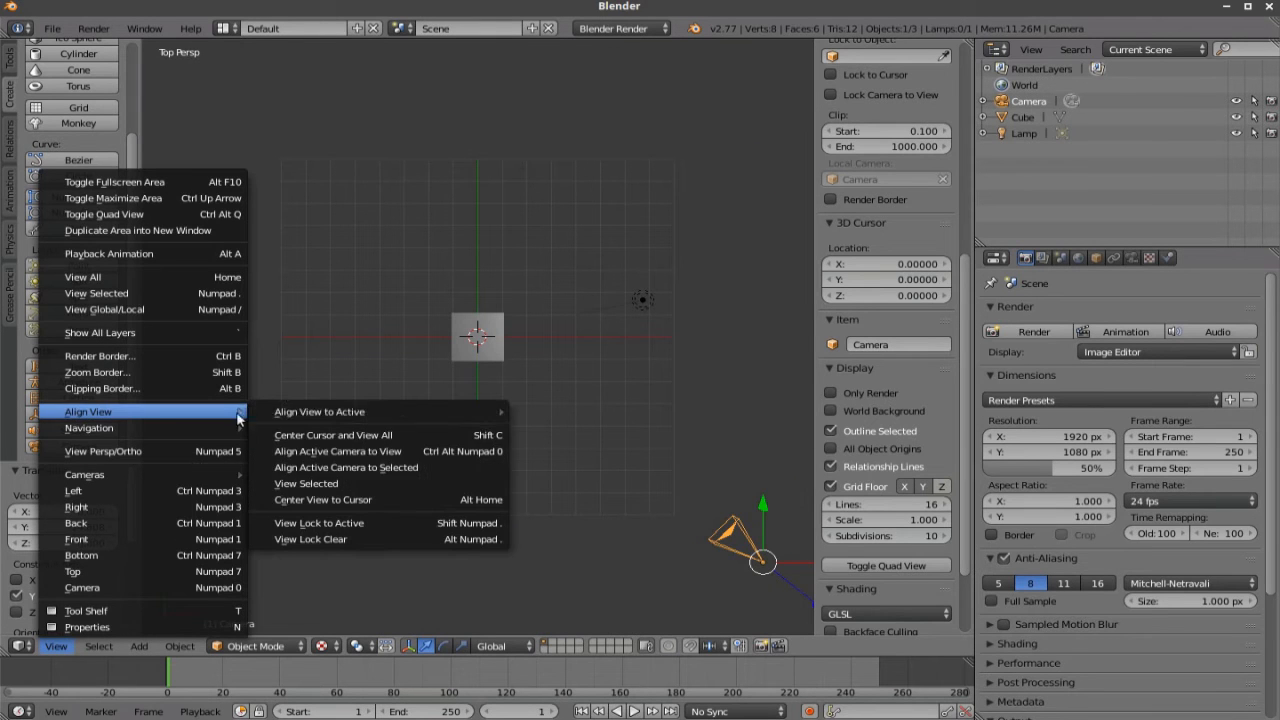
{"action": "left_click", "coordinate": [355, 466]}
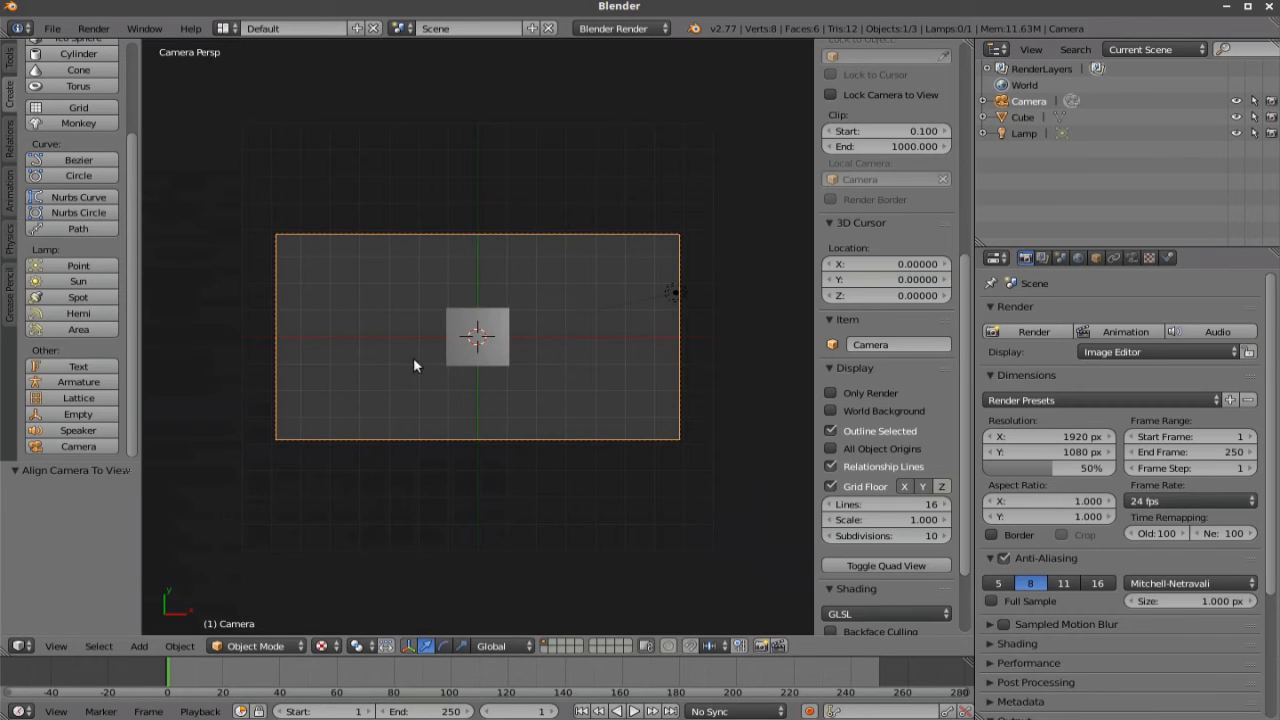
{"action": "left_click", "coordinate": [473, 343]}
Delete the cube and then the lamp, leaving only the camera.
{"action": "key", "text": "x"}
{"action": "left_click", "coordinate": [440, 342]}
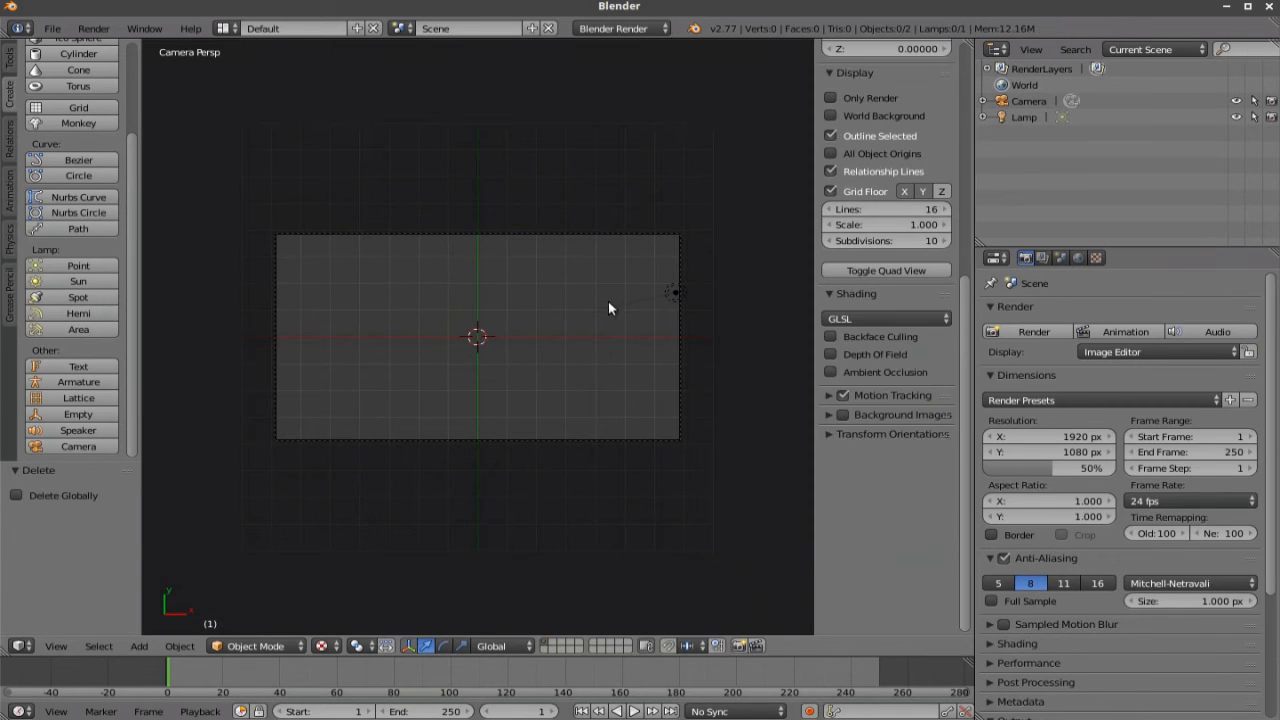
{"action": "right_click", "coordinate": [673, 292]}
{"action": "key", "text": "x"}
{"action": "left_click", "coordinate": [653, 294]}
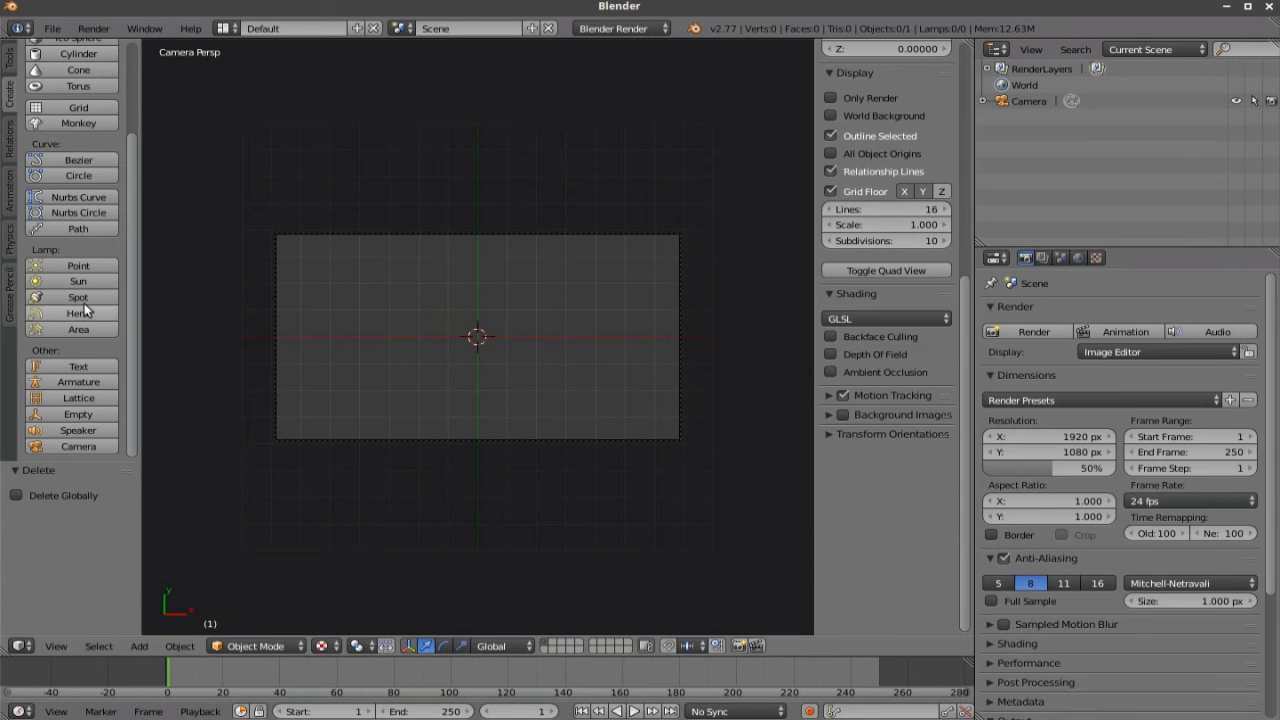
{"action": "scroll", "coordinate": [83, 298], "scroll_direction": "up", "scroll_amount": 3}
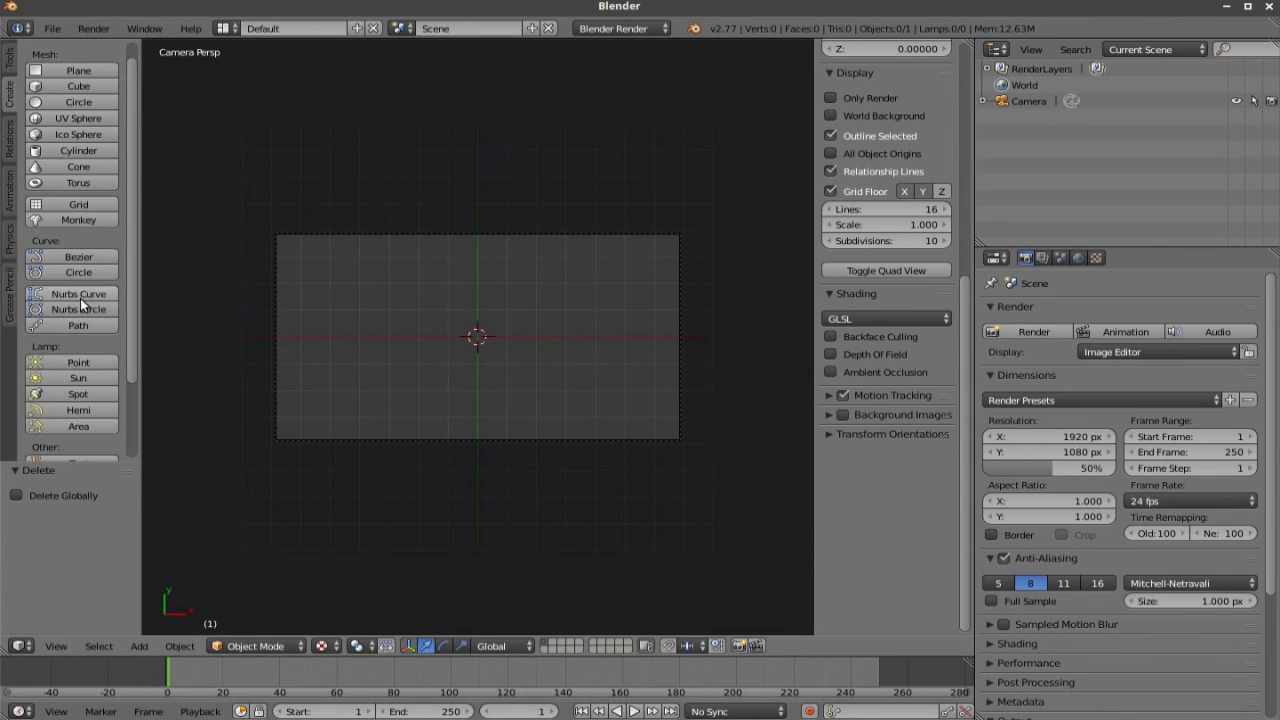
Add a UV sphere with a new pure white material at diffuse intensity 1.0, set Shadeless.
{"action": "left_click", "coordinate": [60, 118]}
{"action": "left_click", "coordinate": [1167, 258]}
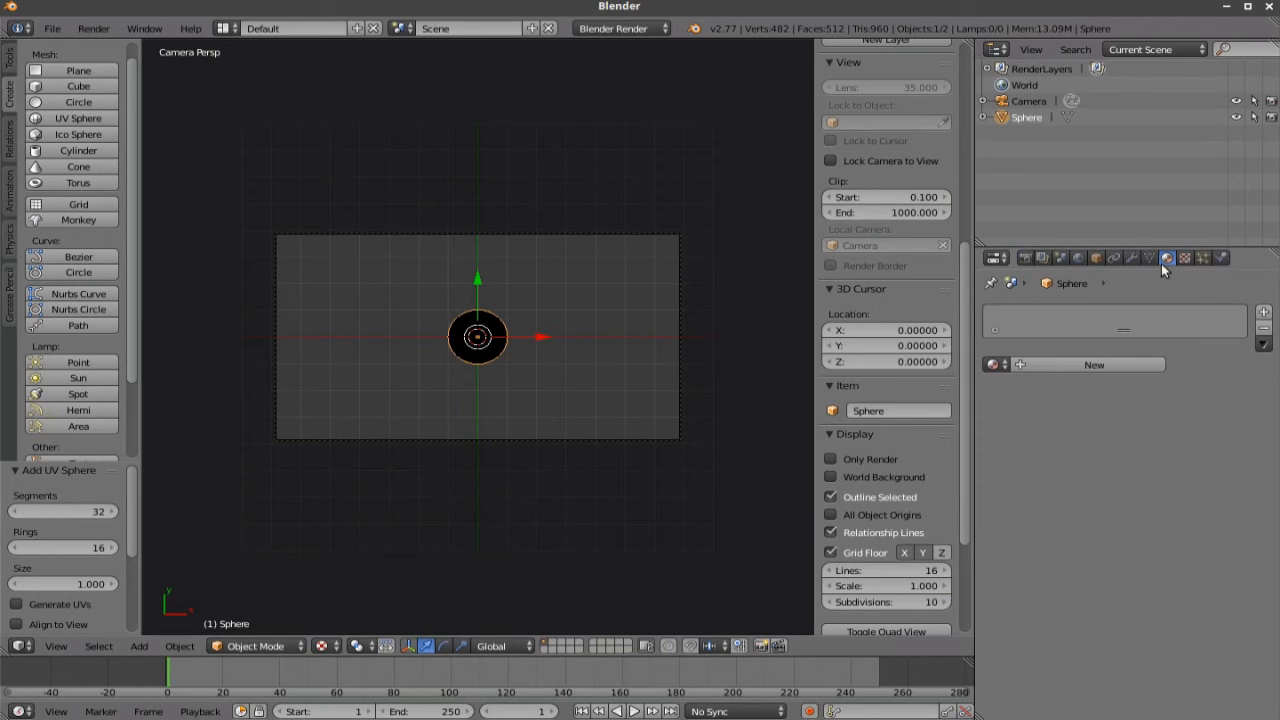
{"action": "left_click", "coordinate": [1089, 366]}
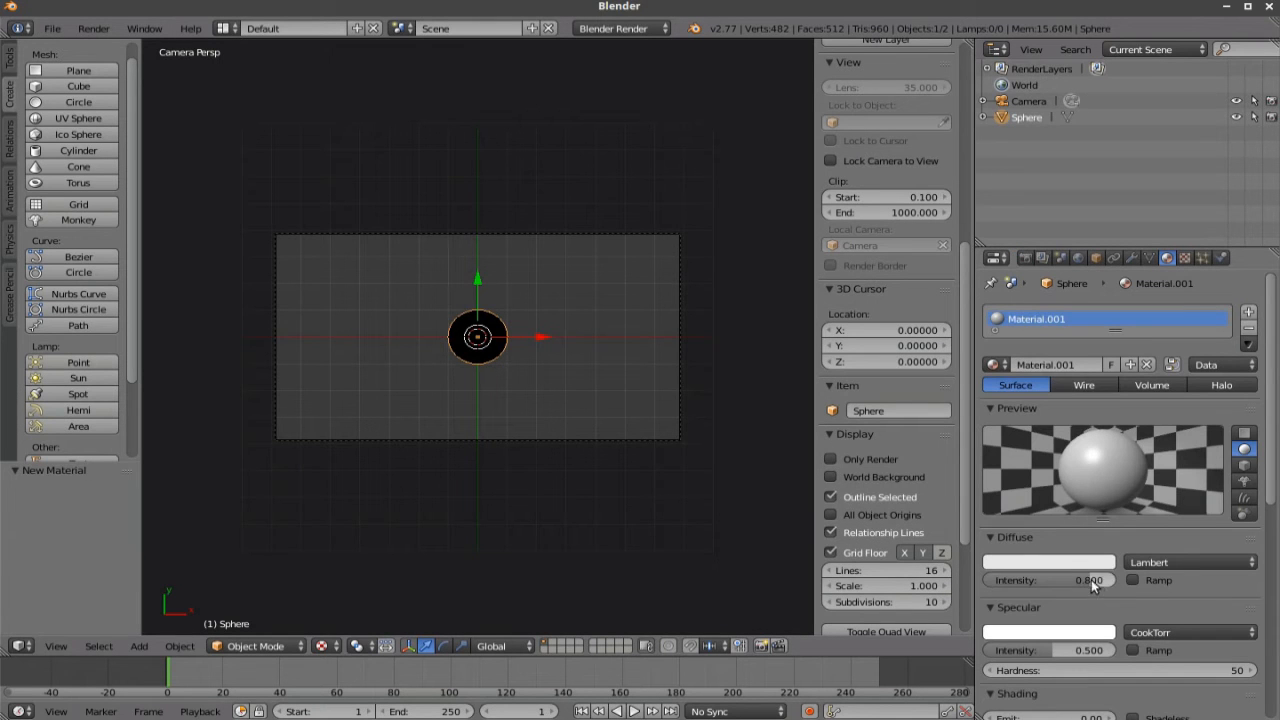
{"action": "left_click_drag", "start_coordinate": [1087, 580], "coordinate": [1112, 580]}
{"action": "left_click", "coordinate": [1048, 562]}
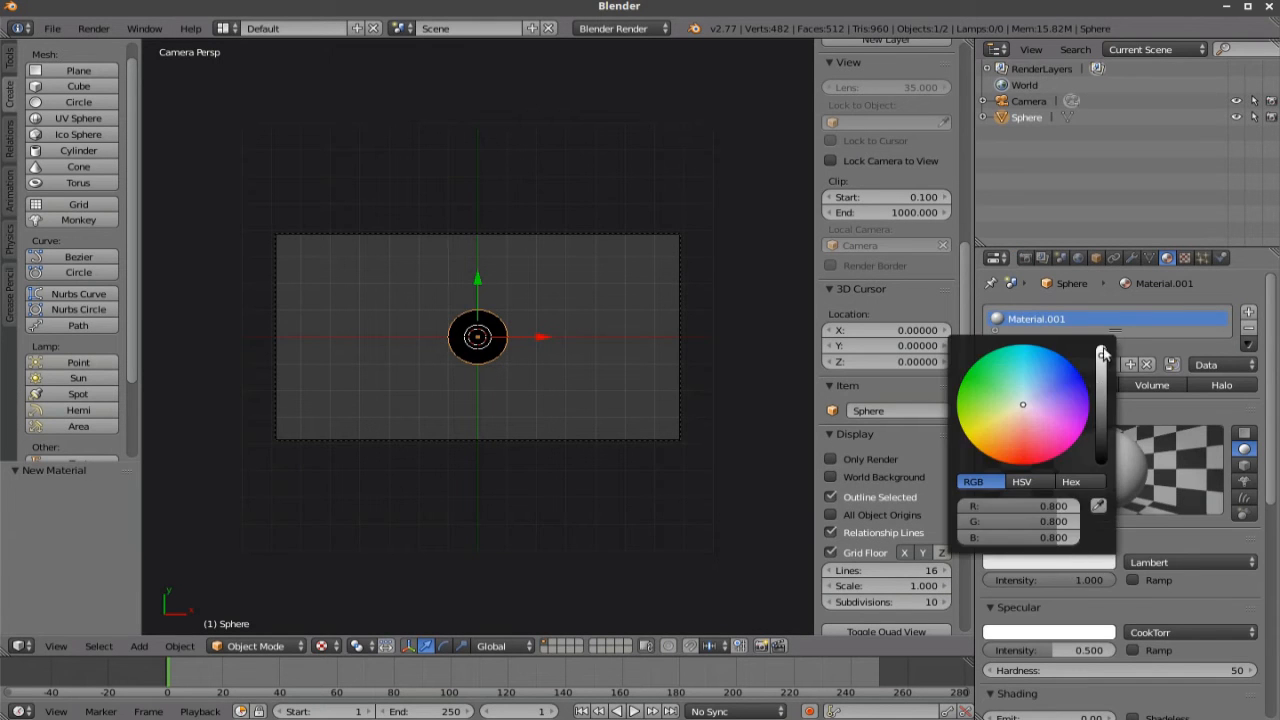
{"action": "left_click_drag", "start_coordinate": [1103, 356], "coordinate": [1103, 340]}
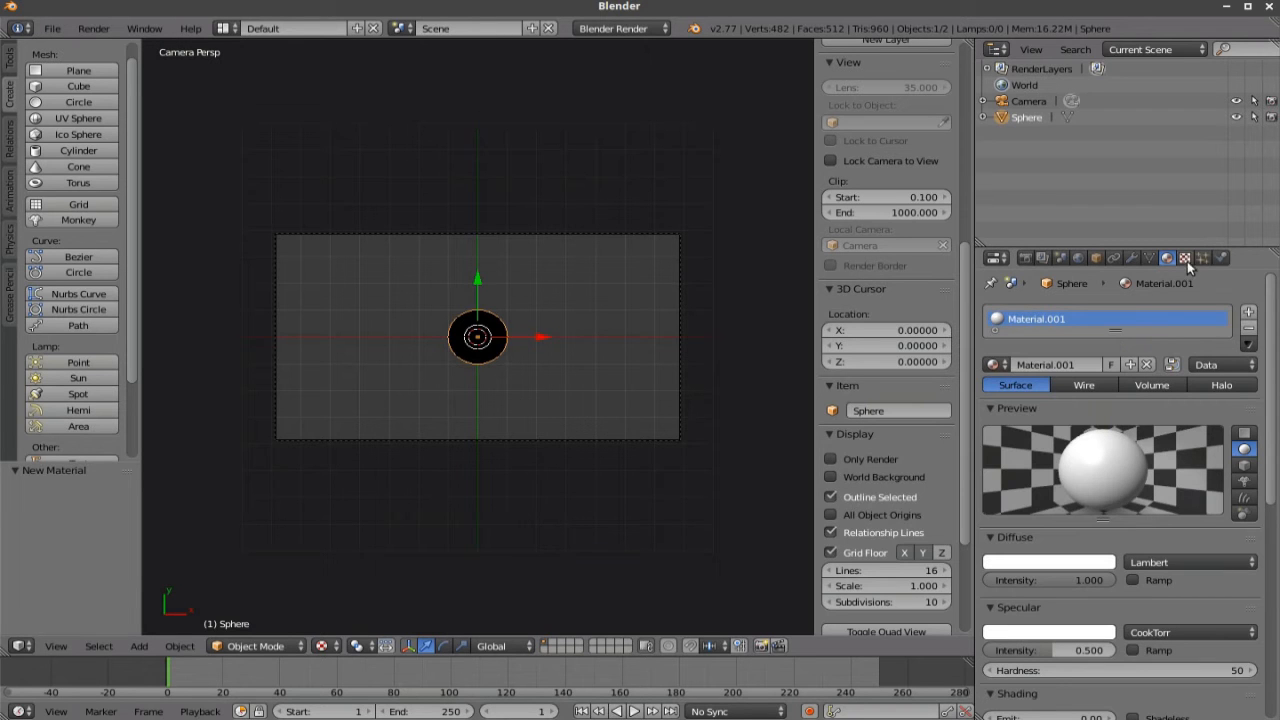
{"action": "scroll", "coordinate": [1155, 632], "scroll_direction": "down", "scroll_amount": 2}
{"action": "left_click", "coordinate": [1134, 621]}
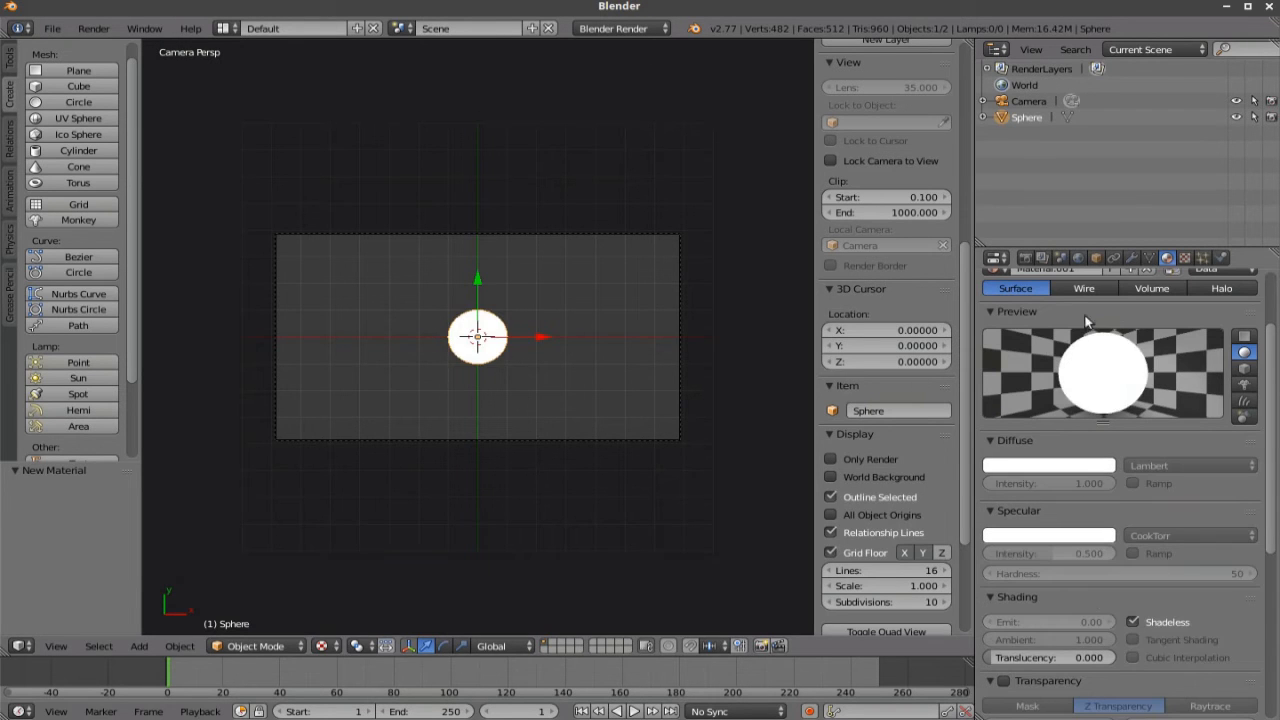
Darken the World horizon colour to black.
{"action": "left_click", "coordinate": [1076, 257]}
{"action": "left_click", "coordinate": [1010, 520]}
{"action": "left_click_drag", "start_coordinate": [1137, 360], "coordinate": [1137, 430]}
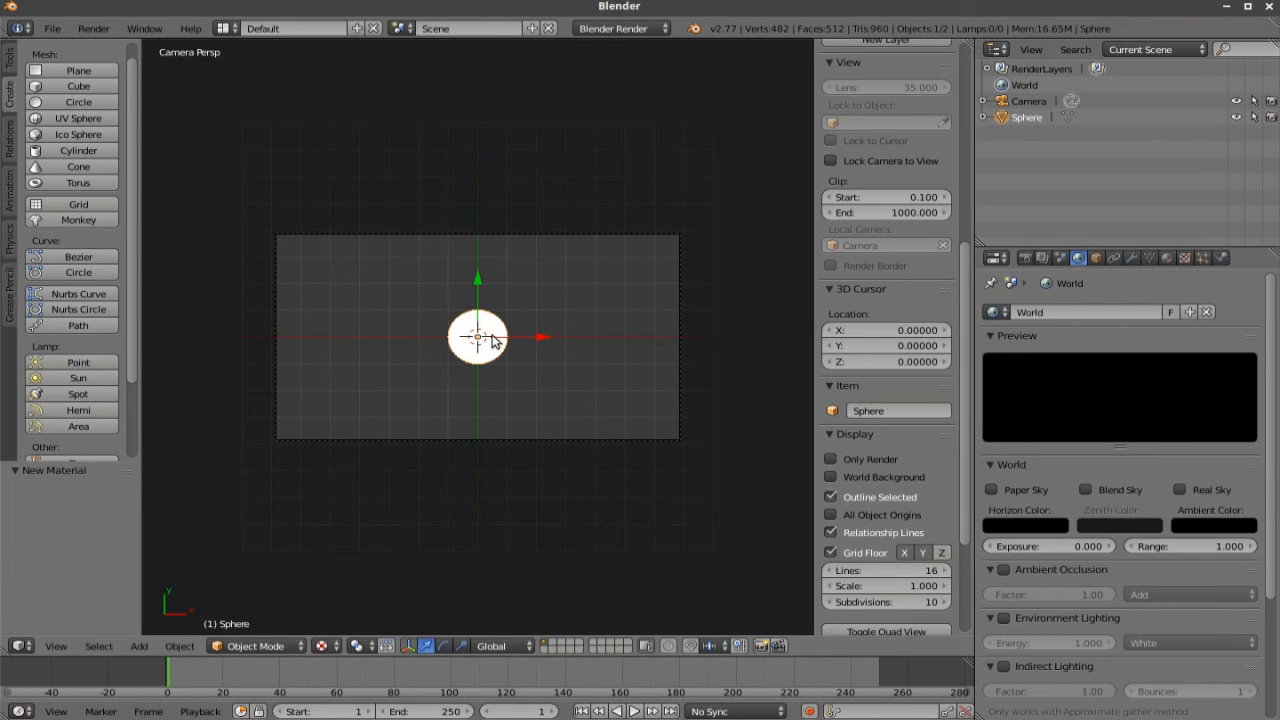
Scale the sphere down and shift it along X and Y toward the frame's edge.
{"action": "key", "text": "s"}
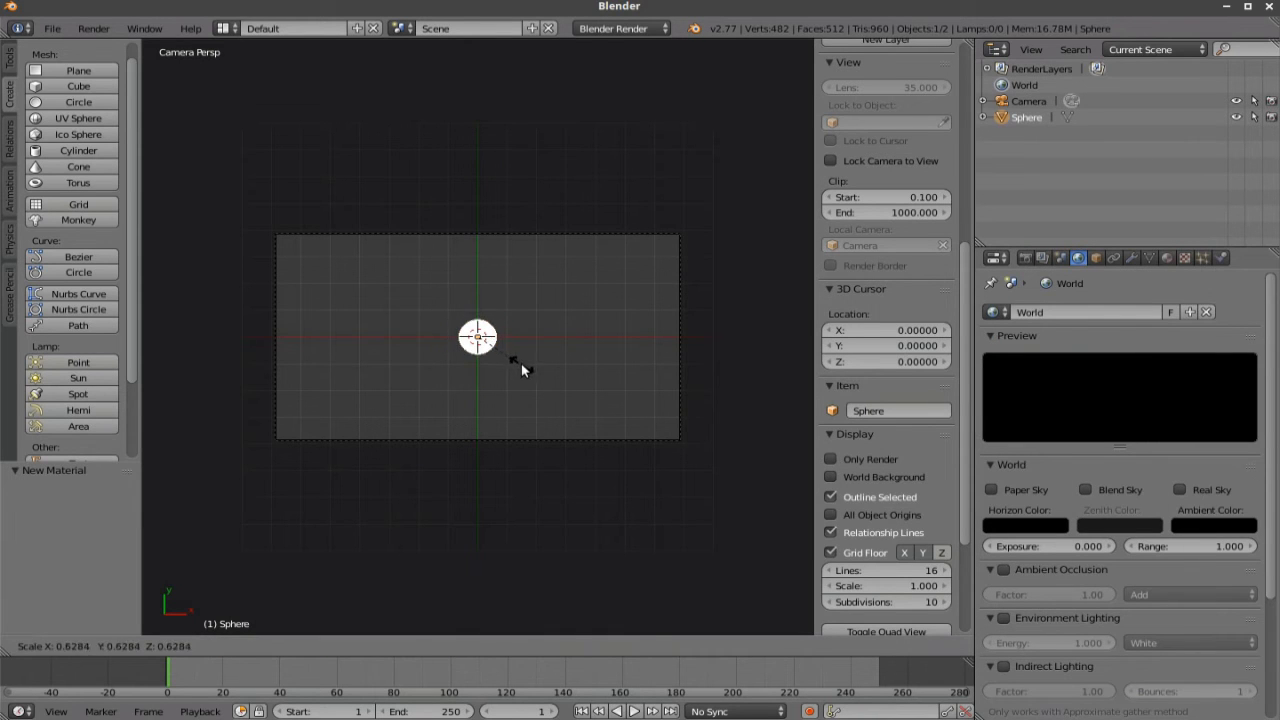
{"action": "left_click", "coordinate": [521, 363]}
{"action": "key", "text": "g"}
{"action": "key", "text": "x"}
{"action": "left_click", "coordinate": [412, 329]}
{"action": "key", "text": "g"}
{"action": "key", "text": "y"}
{"action": "left_click", "coordinate": [338, 218]}
Settle the sphere near the frame's upper-left edge and keyframe its location at frame 1.
{"action": "key", "text": "g"}
{"action": "key", "text": "x"}
{"action": "left_click", "coordinate": [378, 279]}
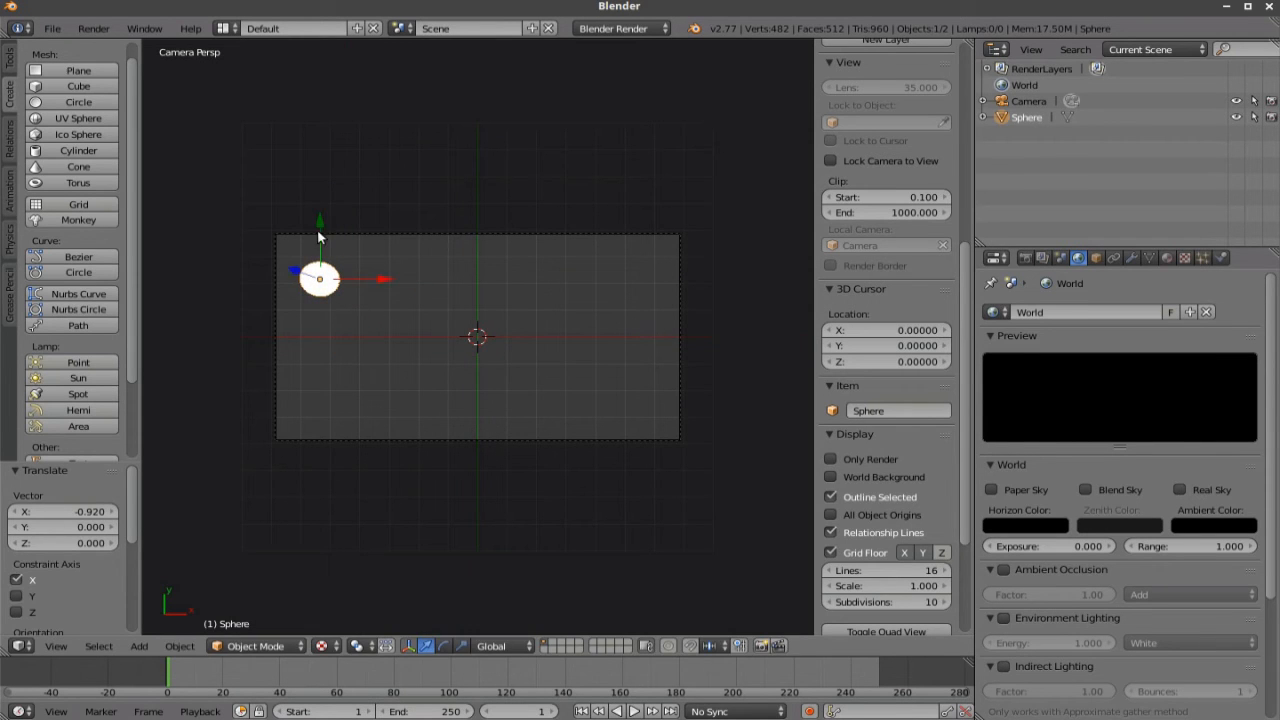
{"action": "key", "text": "g"}
{"action": "key", "text": "y"}
{"action": "left_click", "coordinate": [332, 238]}
{"action": "key", "text": "i"}
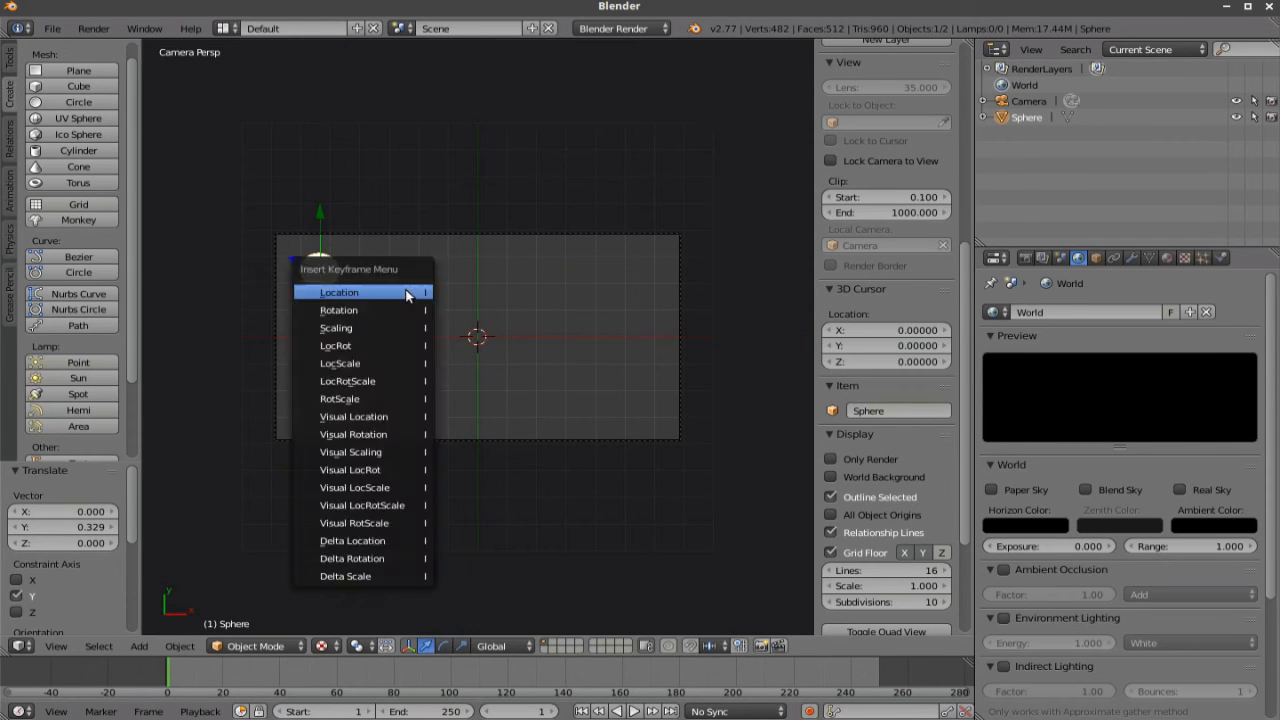
{"action": "left_click", "coordinate": [405, 292]}
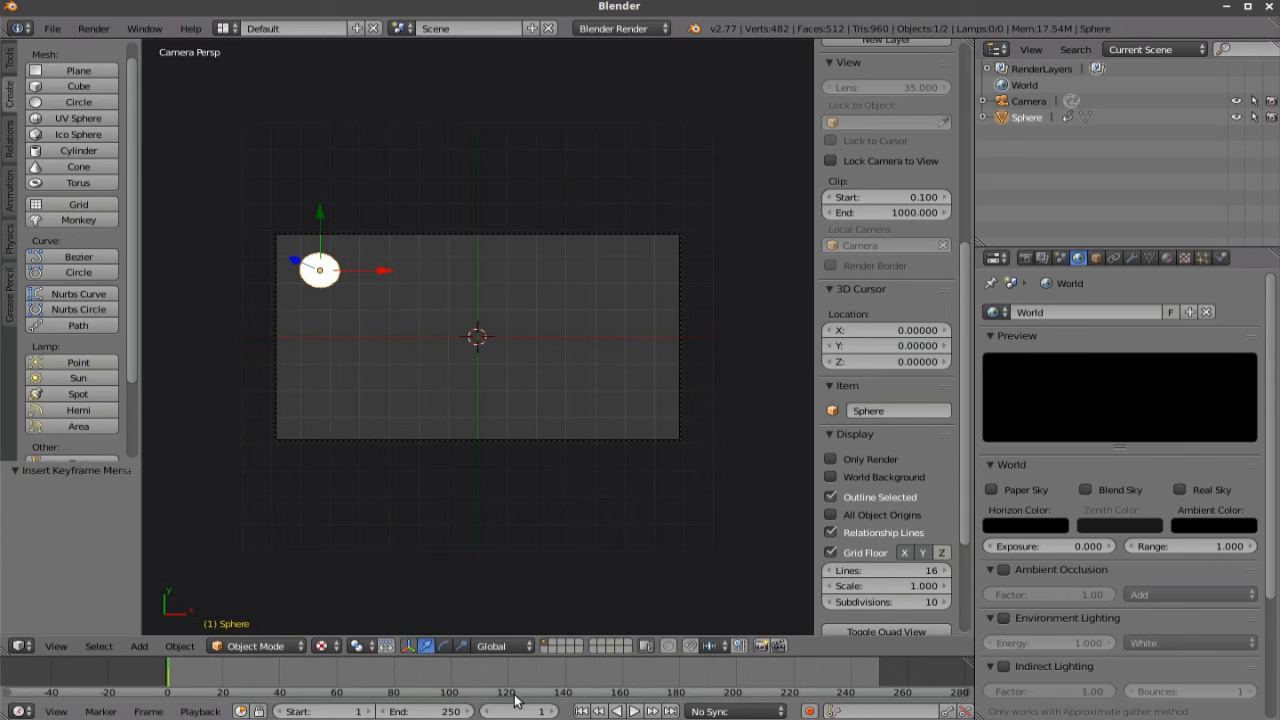
Set the animation end frame to 120 and jump to it.
{"action": "double_click", "coordinate": [425, 711]}
{"action": "type", "text": "120"}
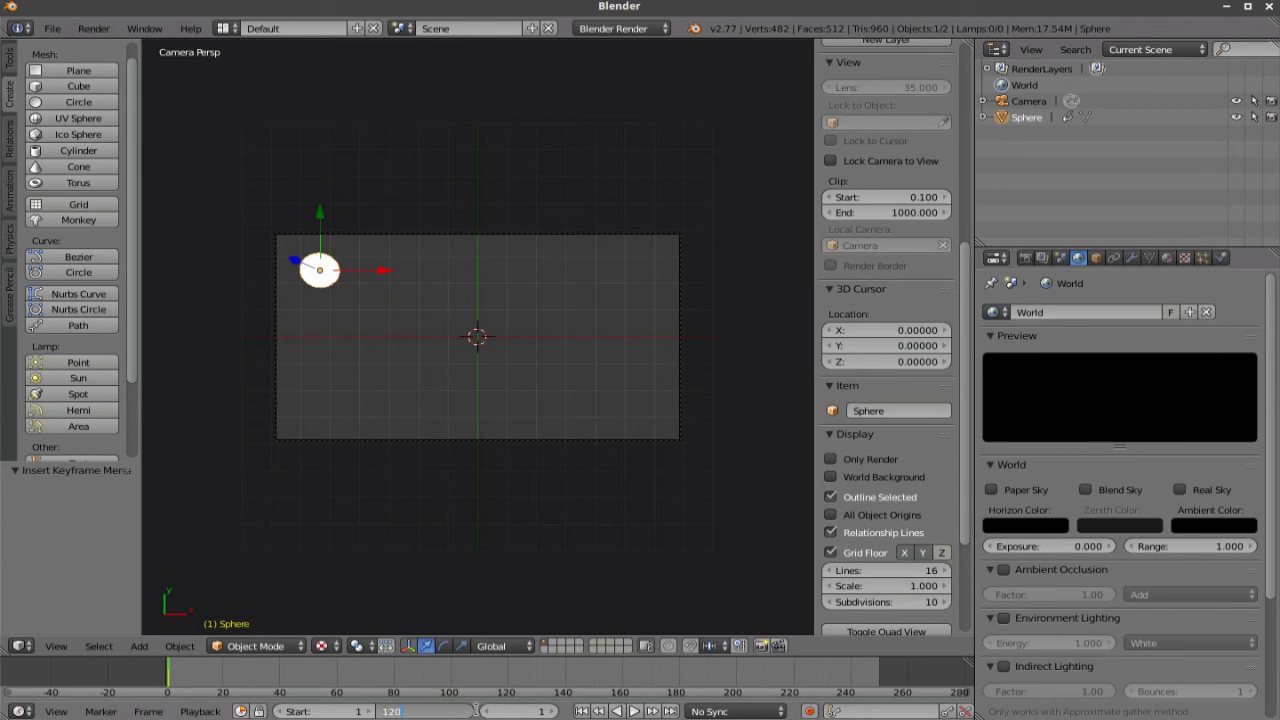
{"action": "key", "text": "Return"}
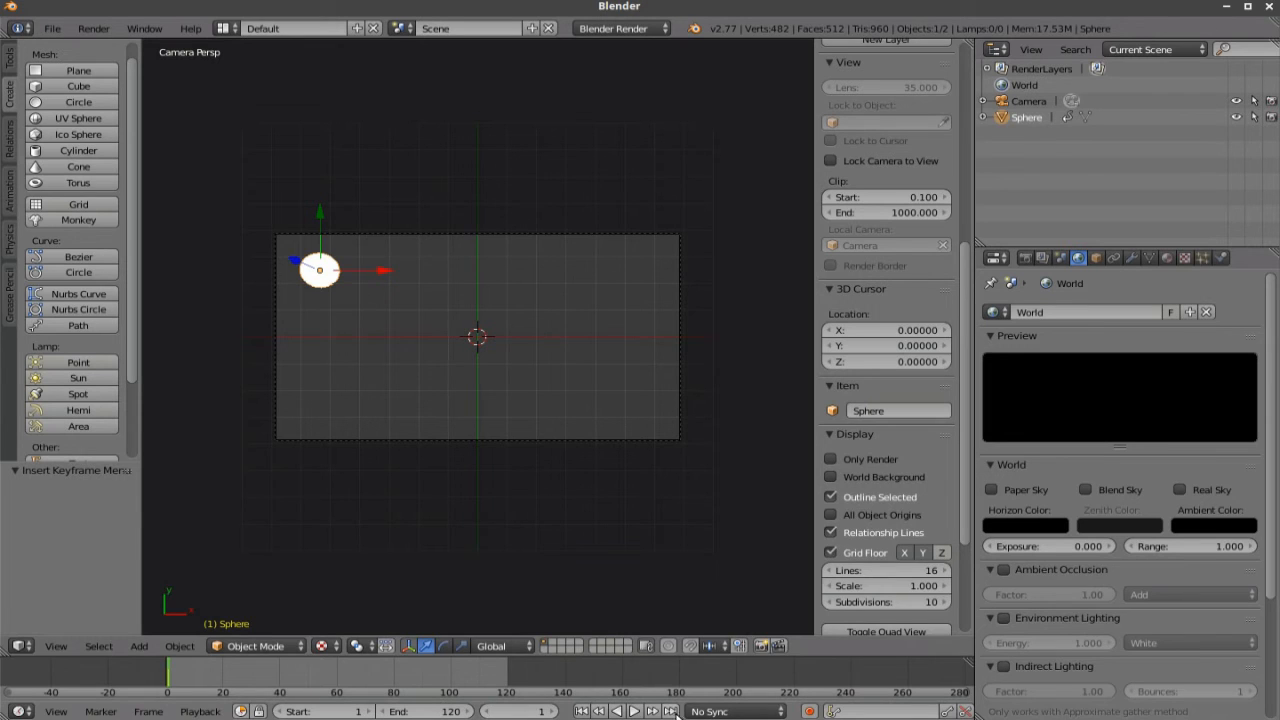
{"action": "left_click", "coordinate": [669, 711]}
Move the sphere to the lower-right of the camera frame and keyframe its location at frame 120.
{"action": "key", "text": "g"}
{"action": "key", "text": "x"}
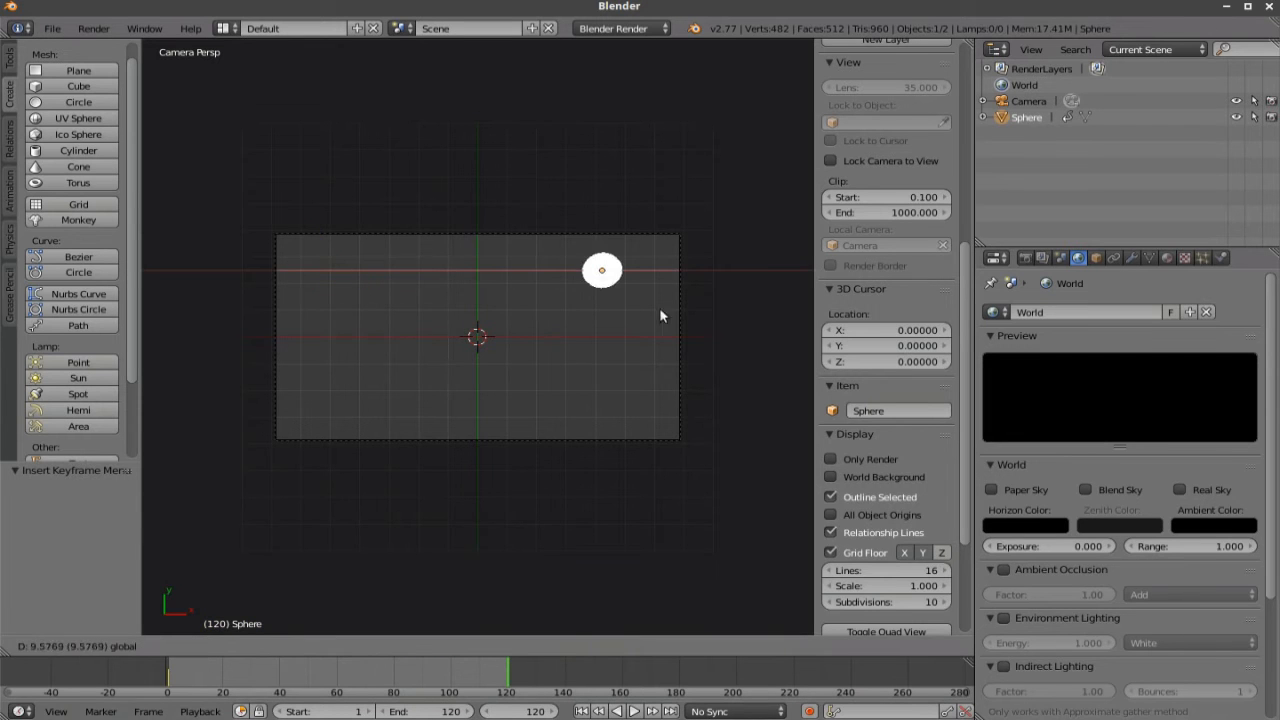
{"action": "left_click", "coordinate": [640, 270]}
{"action": "key", "text": "g"}
{"action": "left_click", "coordinate": [634, 340]}
{"action": "key", "text": "g"}
{"action": "left_click", "coordinate": [638, 375]}
{"action": "key", "text": "i"}
{"action": "left_click", "coordinate": [590, 368]}
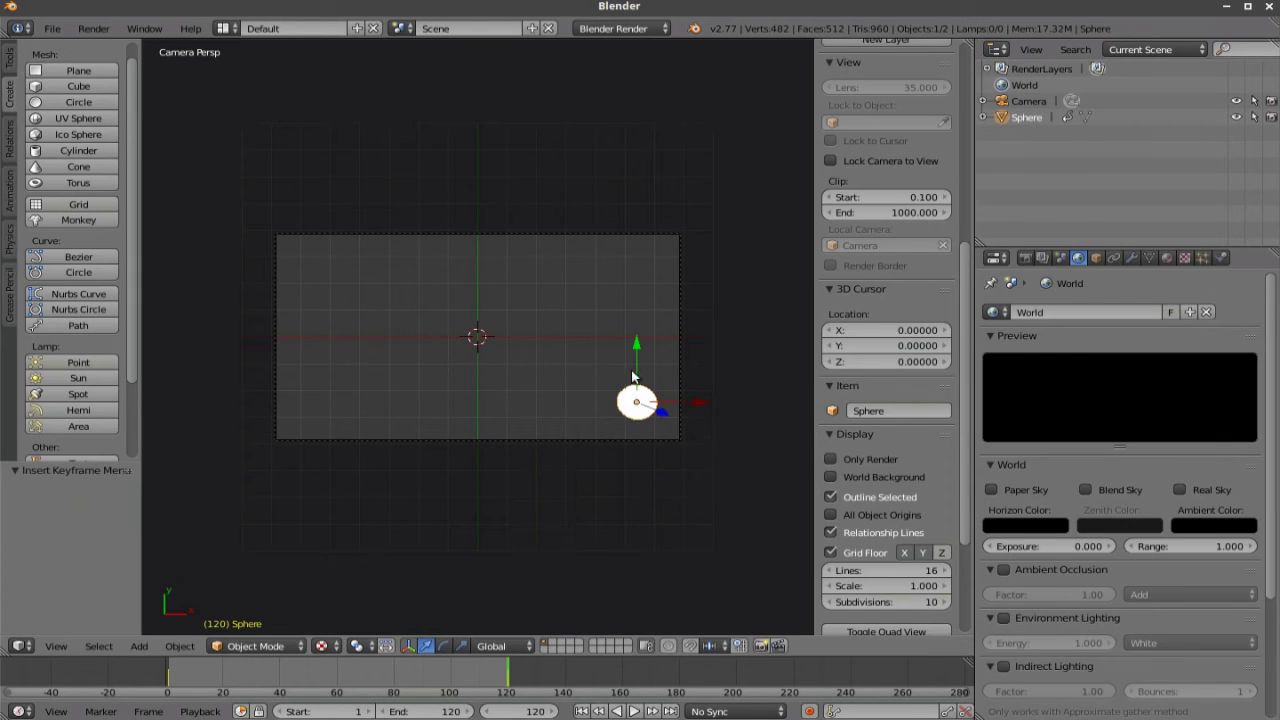
{"action": "left_click", "coordinate": [20, 645]}
In the Graph Editor set the keyframe handles to Vector so the motion is linear.
{"action": "left_click", "coordinate": [60, 585]}
{"action": "key", "text": "v"}
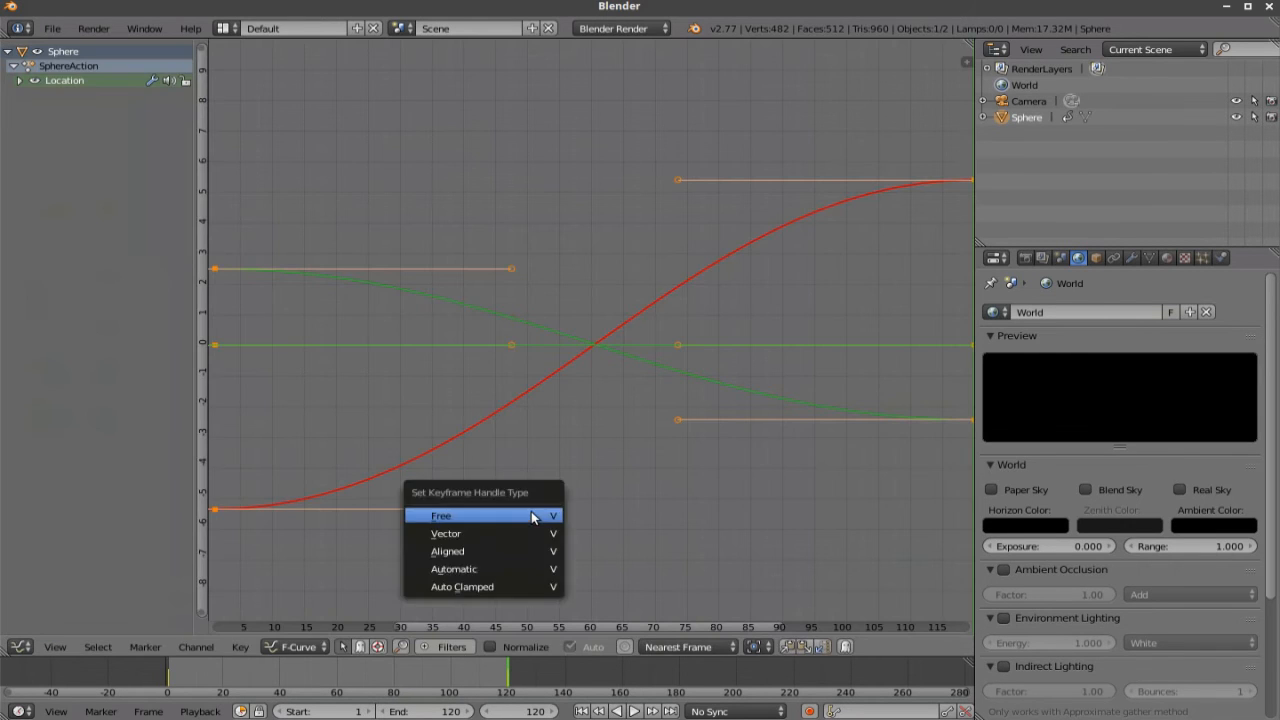
{"action": "left_click", "coordinate": [470, 533]}
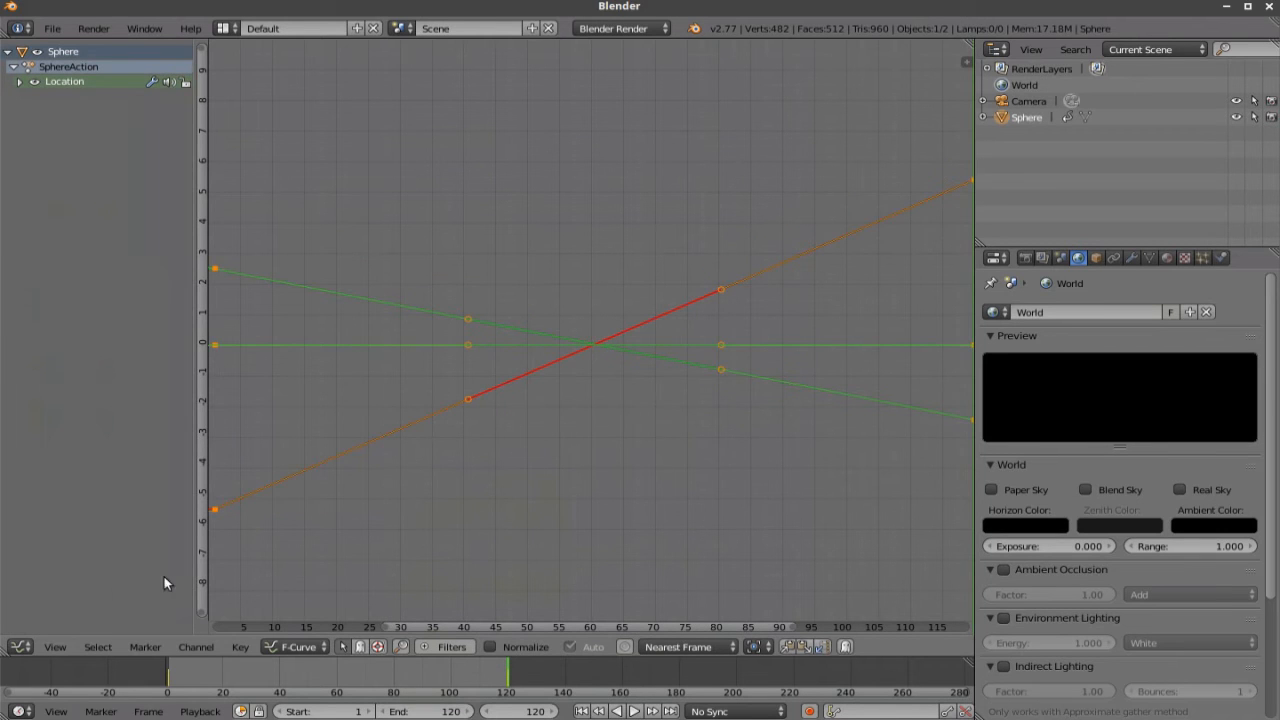
{"action": "left_click", "coordinate": [20, 646]}
{"action": "left_click", "coordinate": [60, 632]}
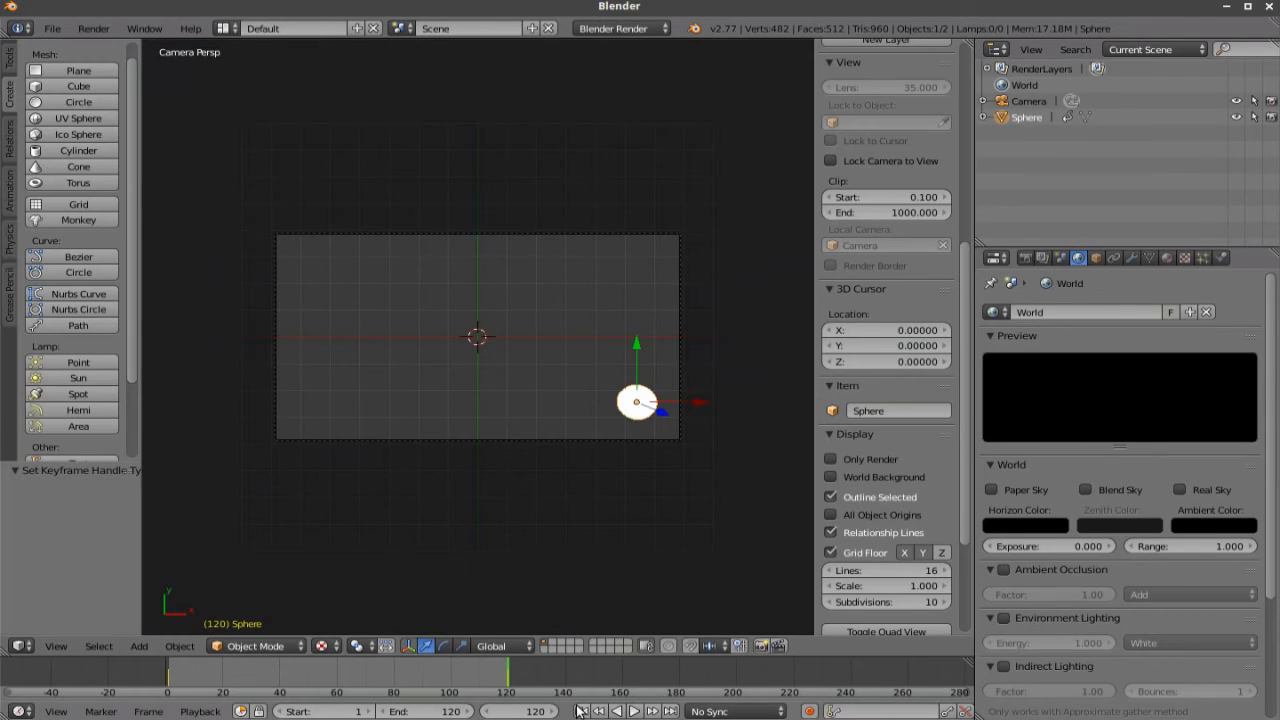
Preview the playback, tick Only Render, and return to frame 1.
{"action": "left_click", "coordinate": [582, 711]}
{"action": "left_click", "coordinate": [633, 711]}
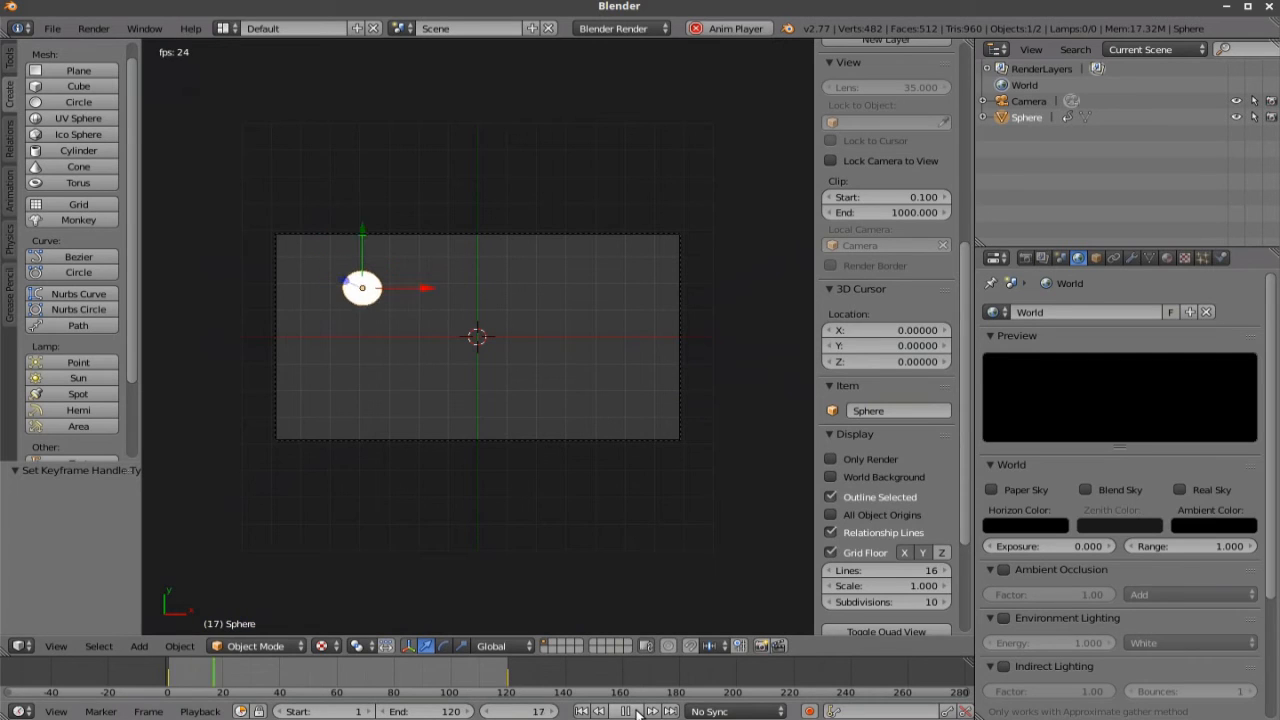
{"action": "left_click", "coordinate": [633, 711]}
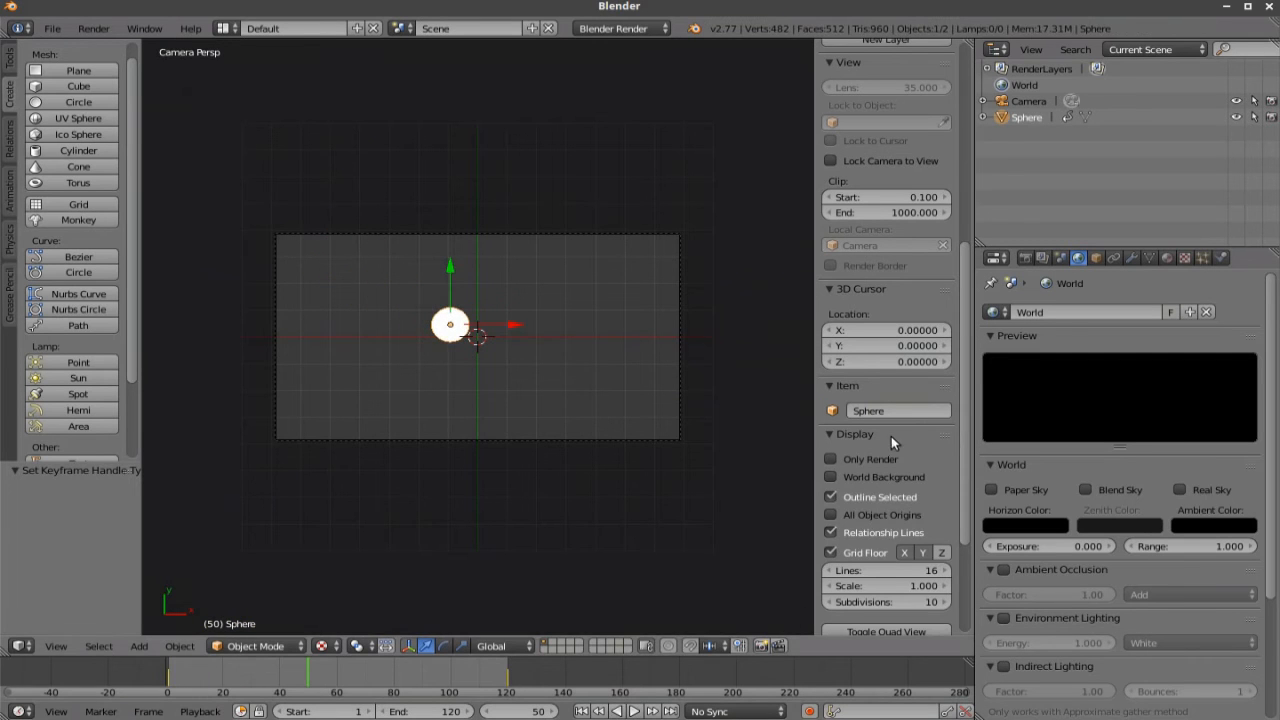
{"action": "left_click", "coordinate": [831, 459]}
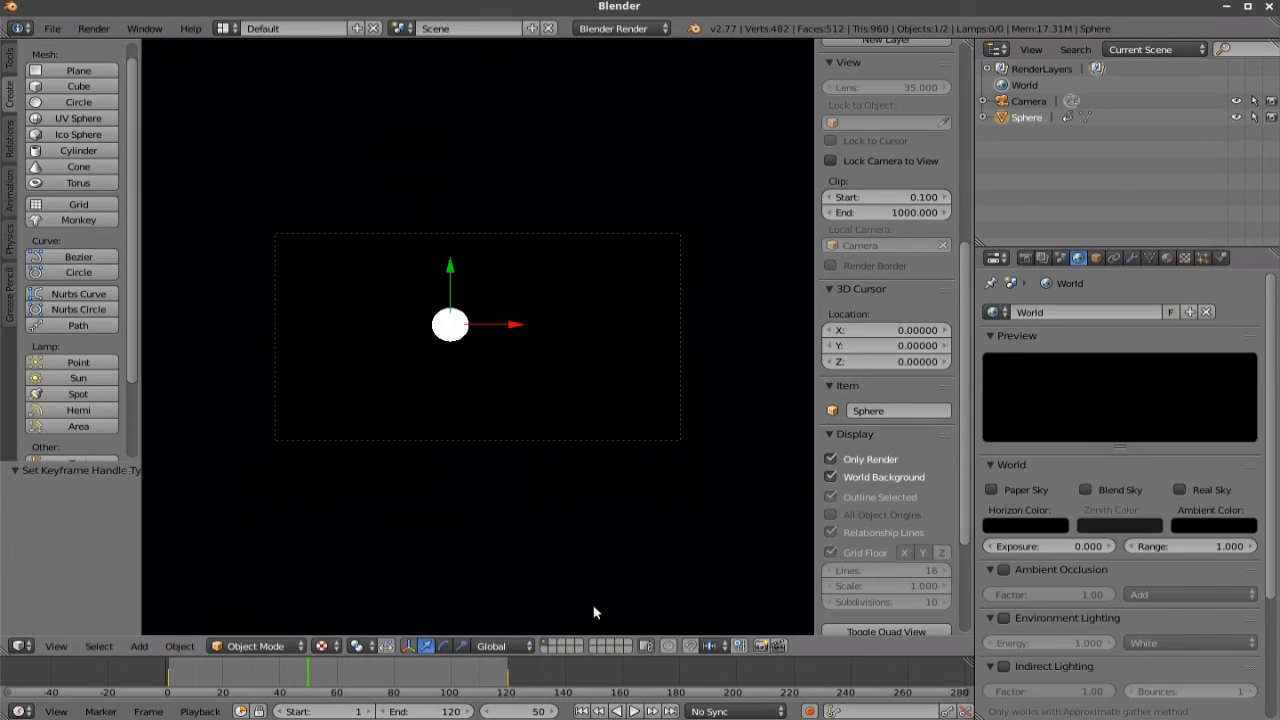
{"action": "left_click", "coordinate": [582, 711]}
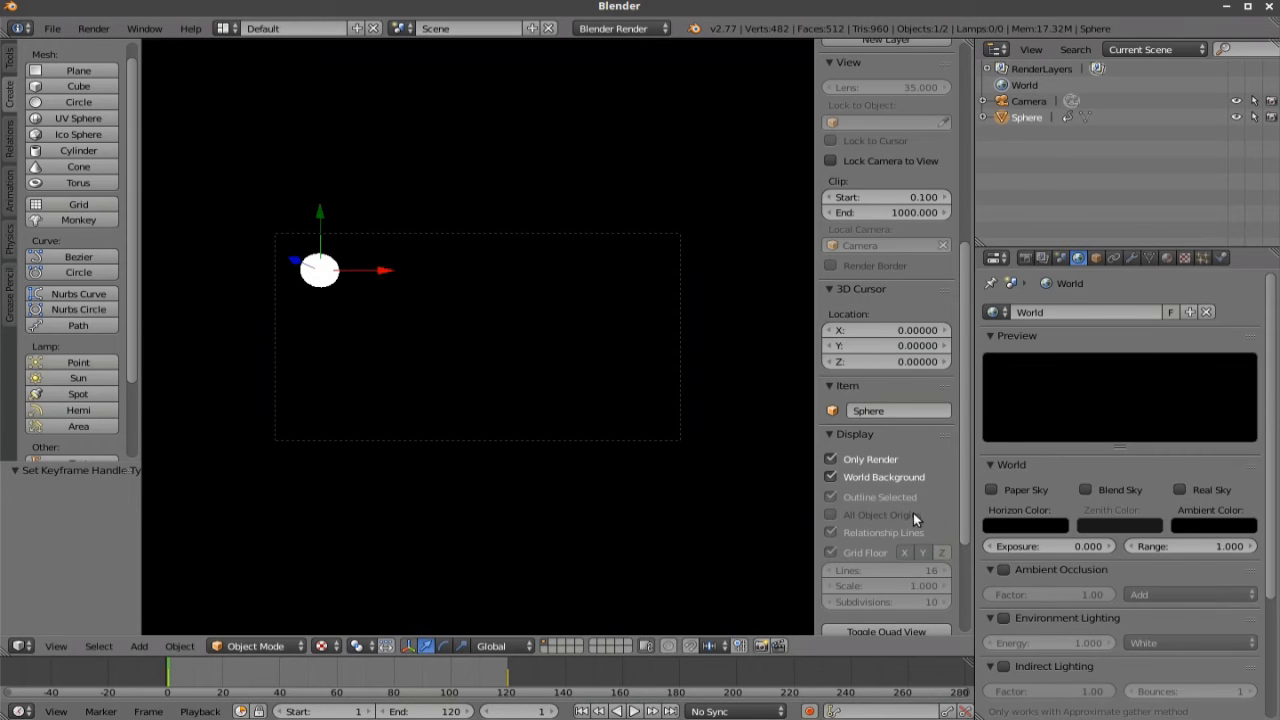
In Render properties set the output format to a movie type.
{"action": "left_click", "coordinate": [1025, 258]}
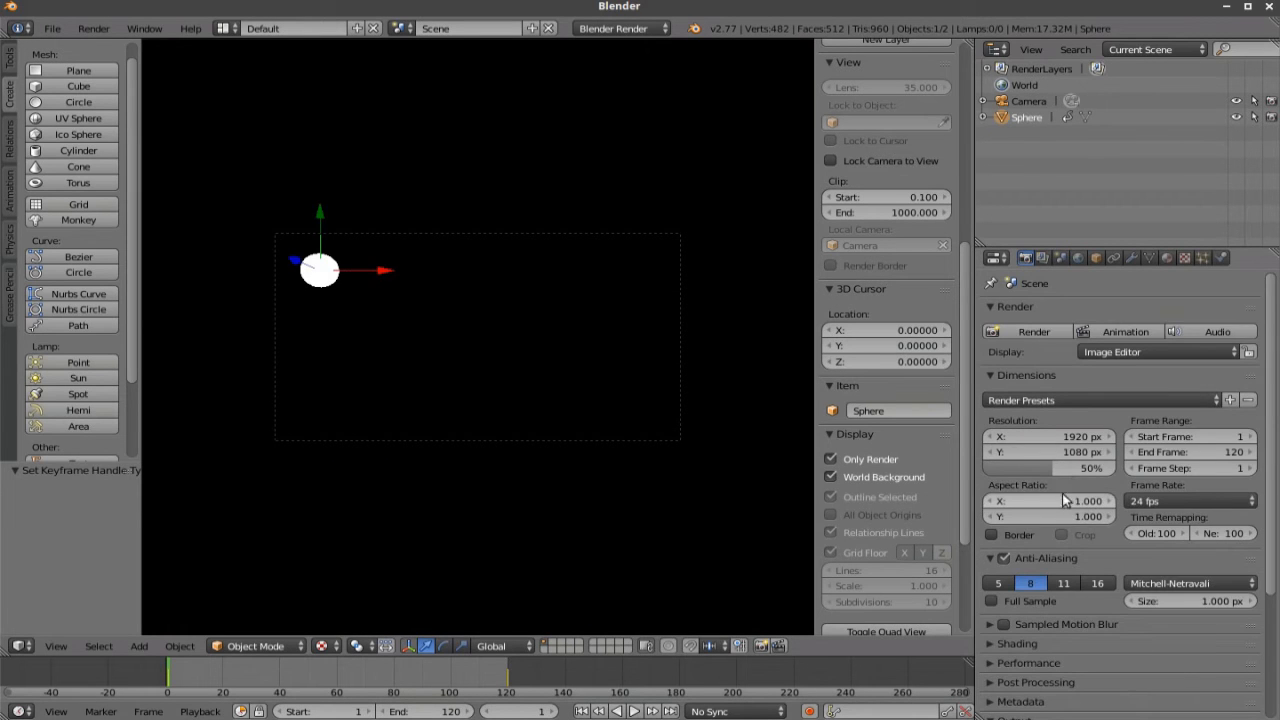
{"action": "scroll", "coordinate": [1070, 488], "scroll_direction": "down", "scroll_amount": 4}
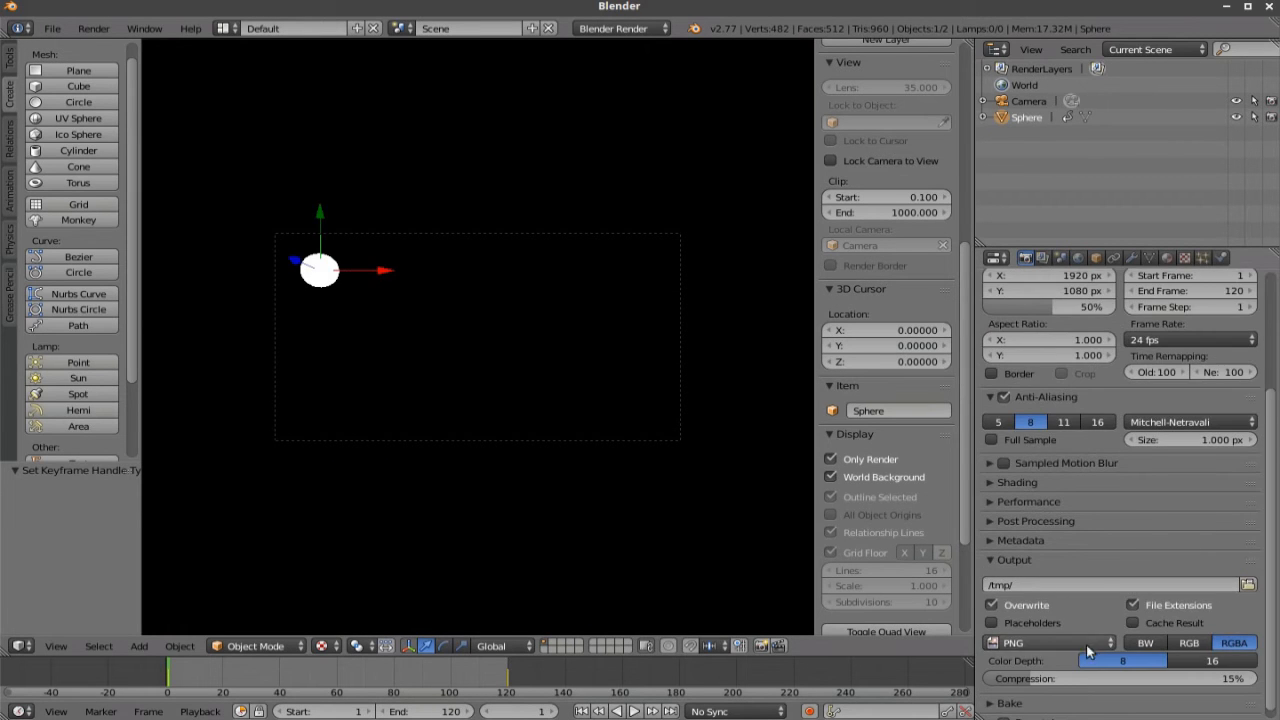
{"action": "left_click", "coordinate": [1050, 643]}
{"action": "left_click", "coordinate": [1068, 516]}
Set the output path to the Desktop as AnimatedTexture and render the full animation.
{"action": "left_click", "coordinate": [1248, 584]}
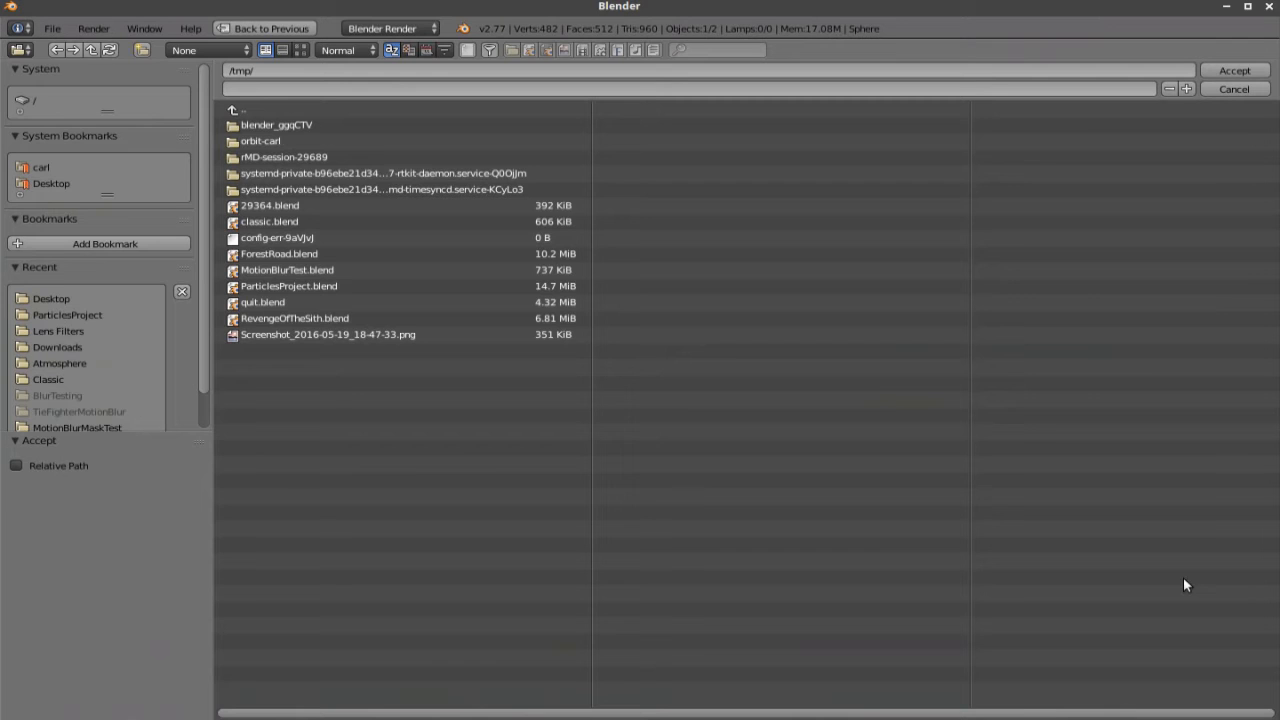
{"action": "left_click", "coordinate": [51, 298]}
{"action": "left_click", "coordinate": [283, 89]}
{"action": "type", "text": "AnimatedTexture"}
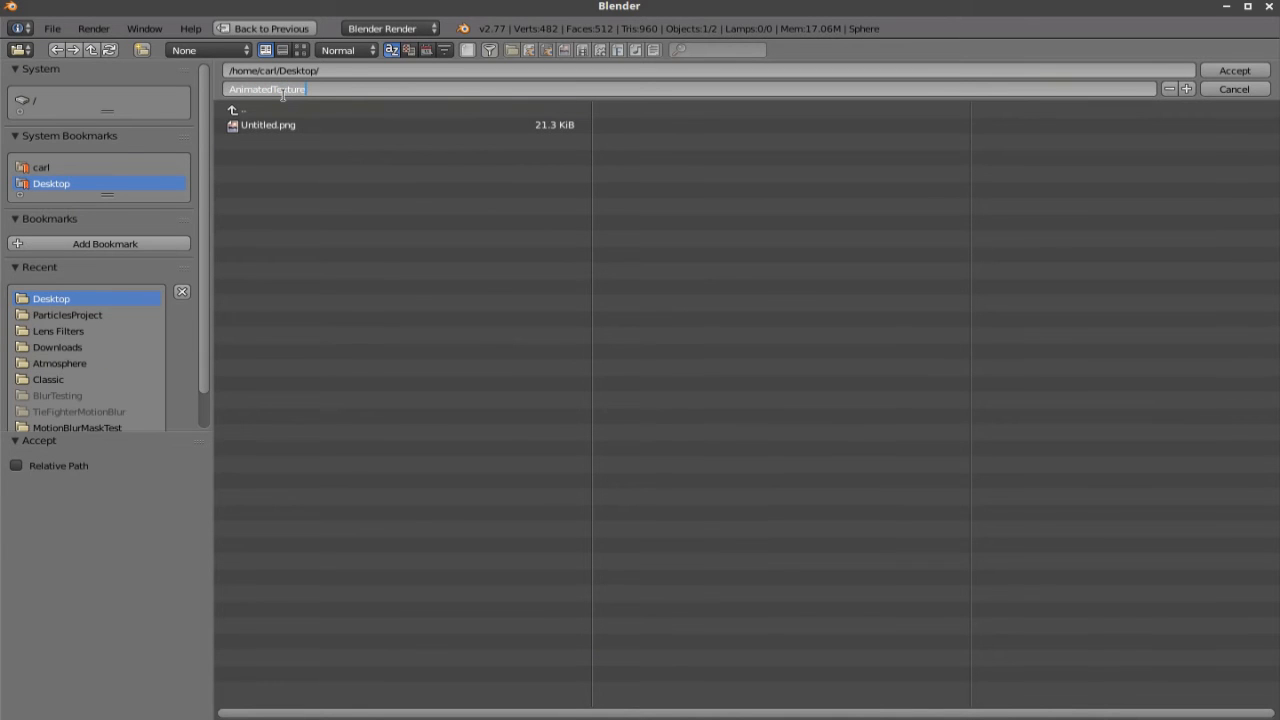
{"action": "left_click", "coordinate": [1234, 70]}
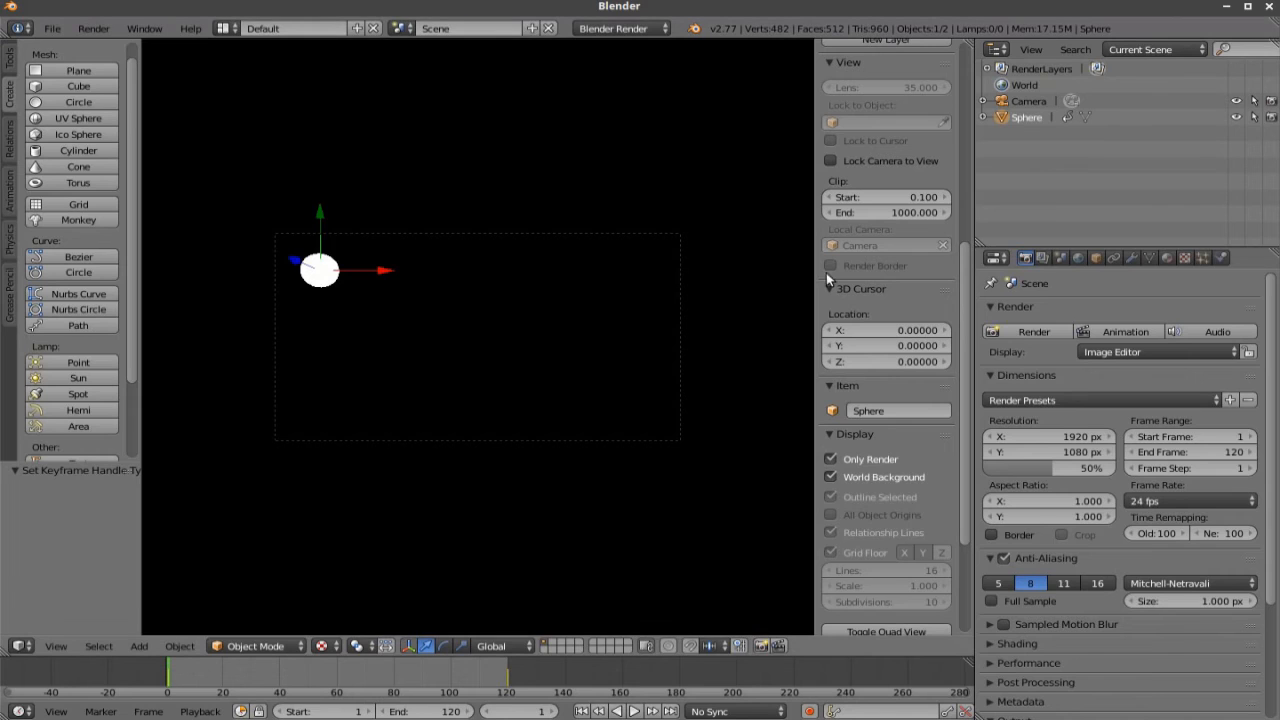
{"action": "left_click", "coordinate": [778, 645]}
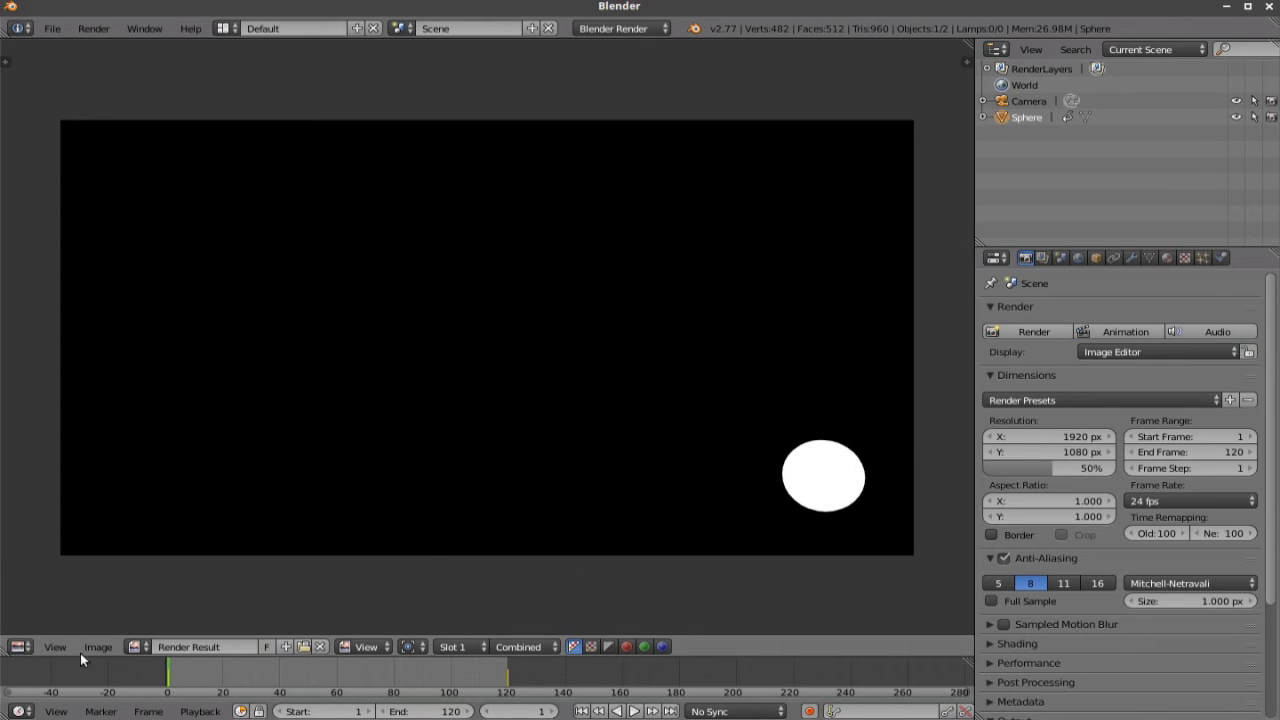
Return the area to the 3D View, untick Only Render and delete the sphere.
{"action": "left_click", "coordinate": [24, 652]}
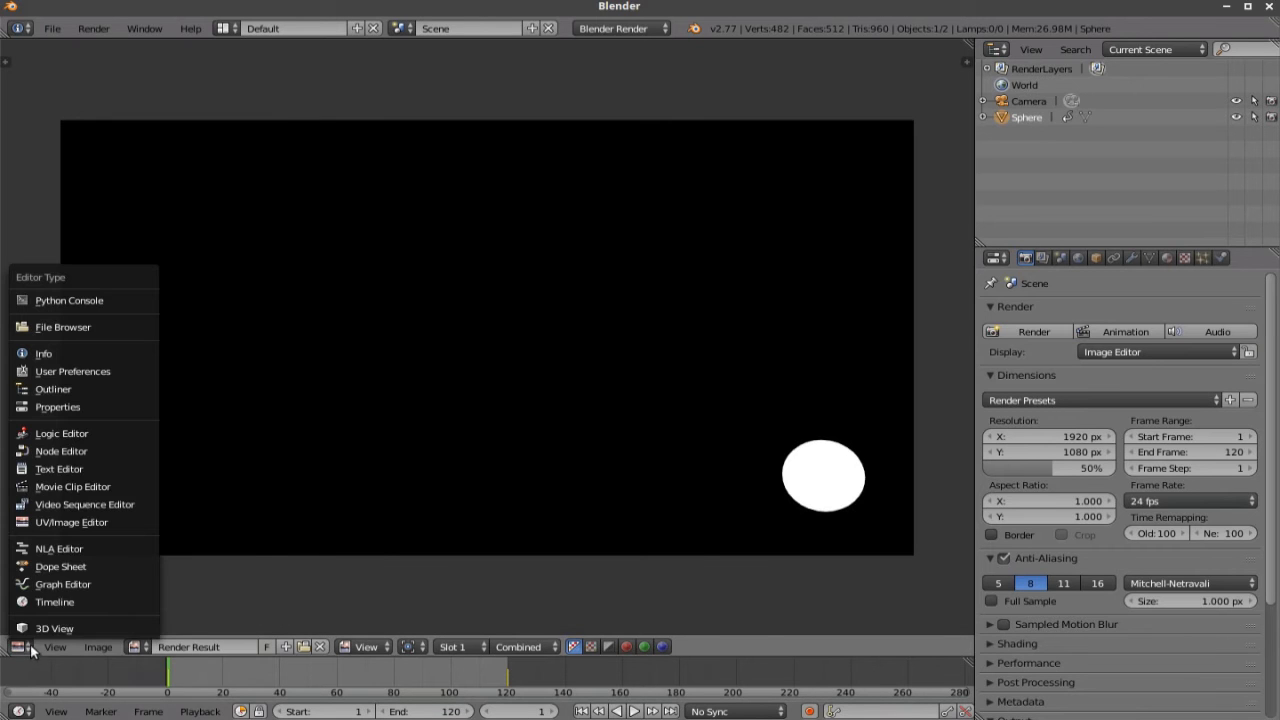
{"action": "left_click", "coordinate": [48, 626]}
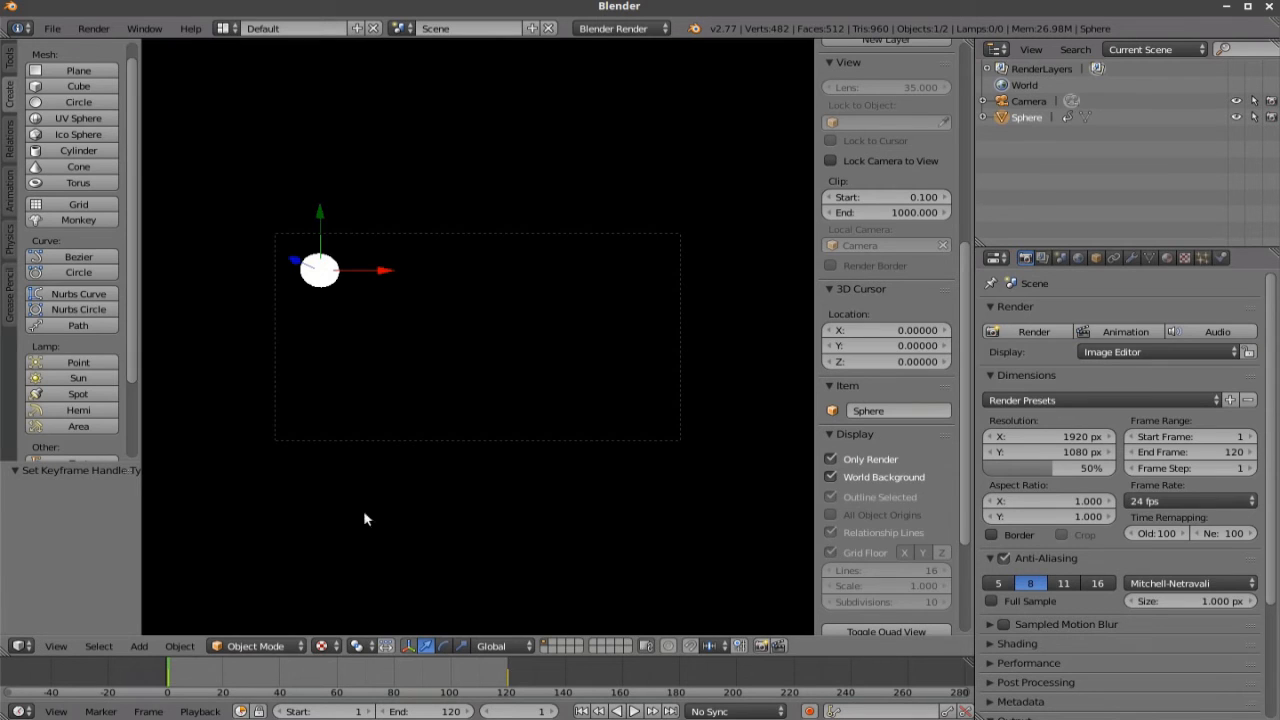
{"action": "left_click", "coordinate": [830, 459]}
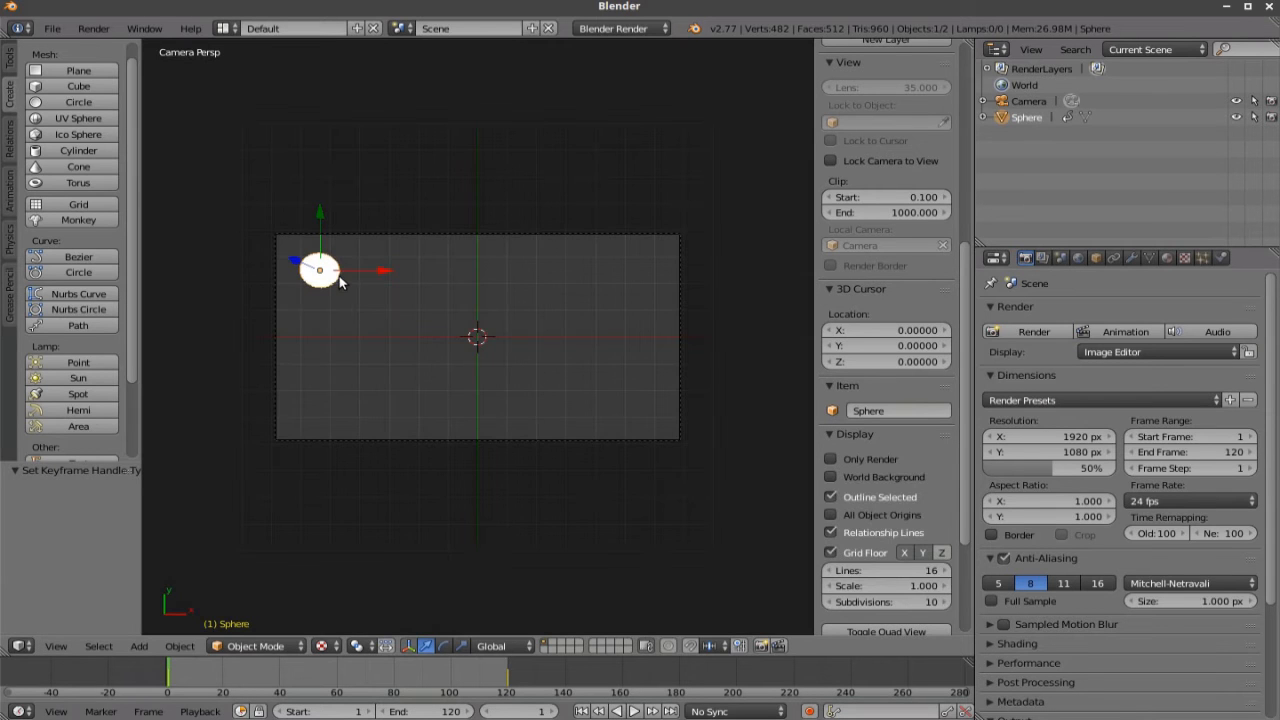
{"action": "key", "text": "x"}
{"action": "left_click", "coordinate": [339, 277]}
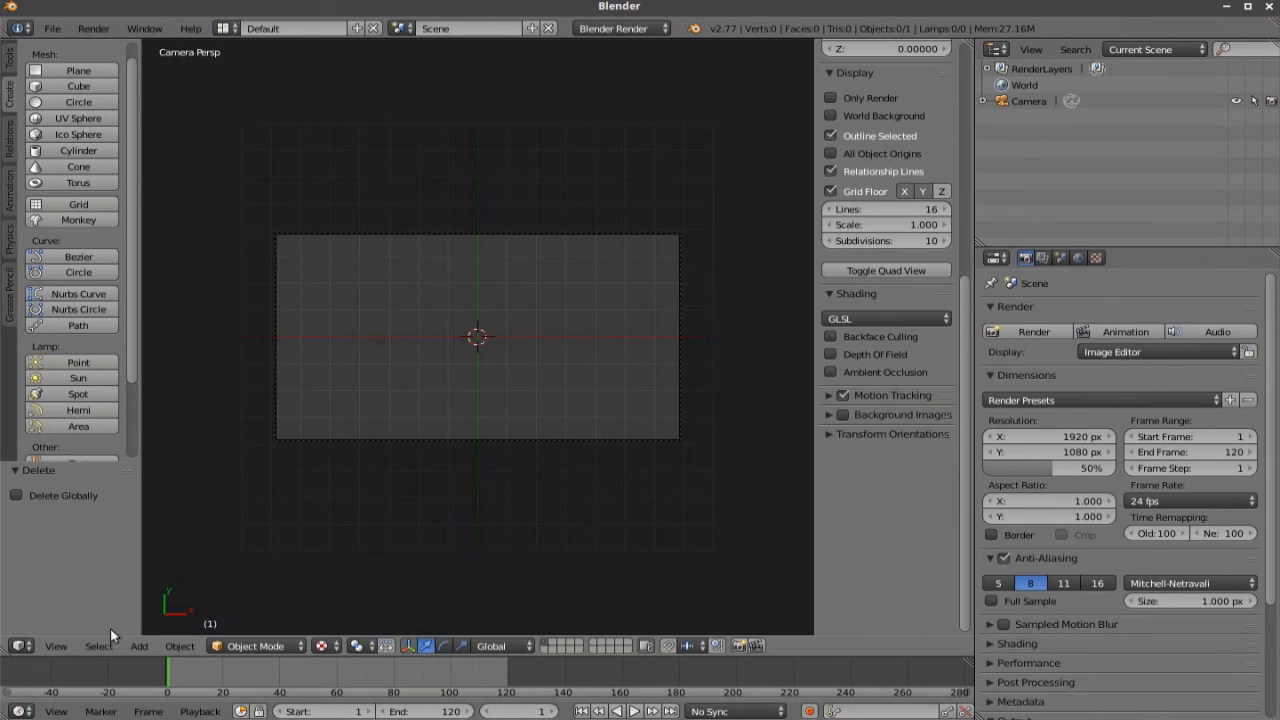
View the scene from the front and align the active camera to that view.
{"action": "left_click", "coordinate": [56, 646]}
{"action": "left_click", "coordinate": [75, 547]}
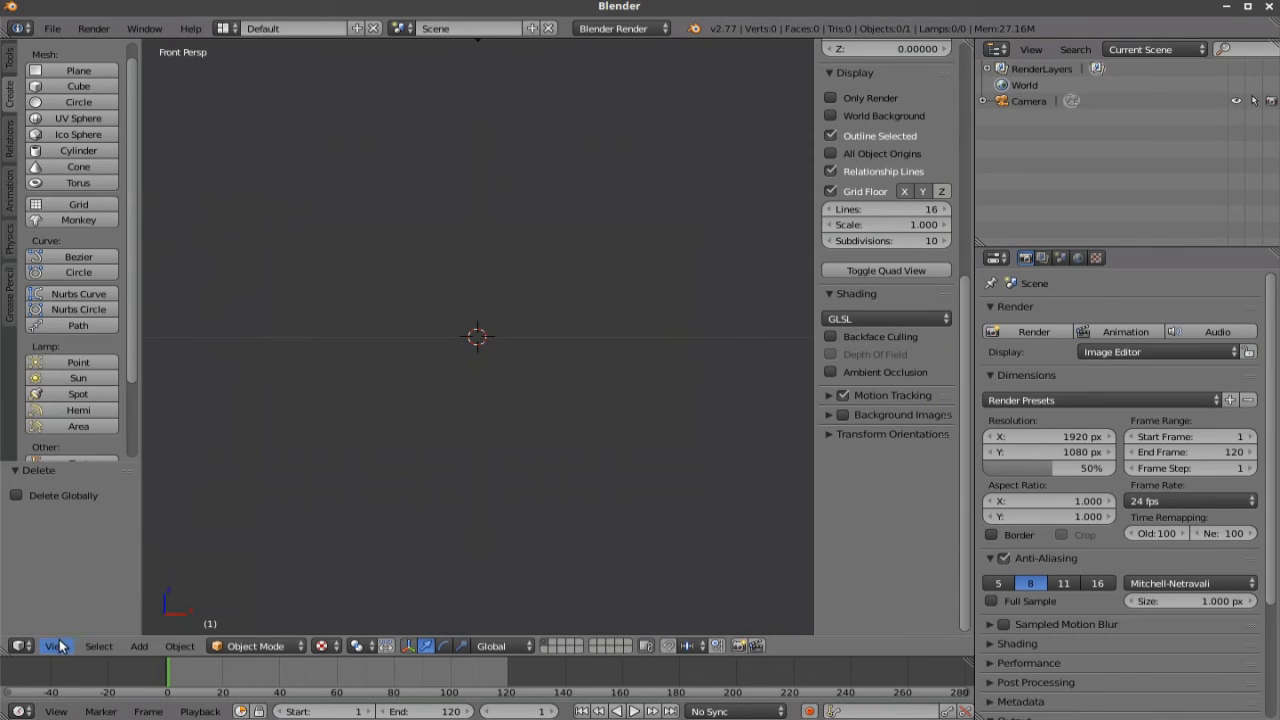
{"action": "left_click", "coordinate": [58, 647]}
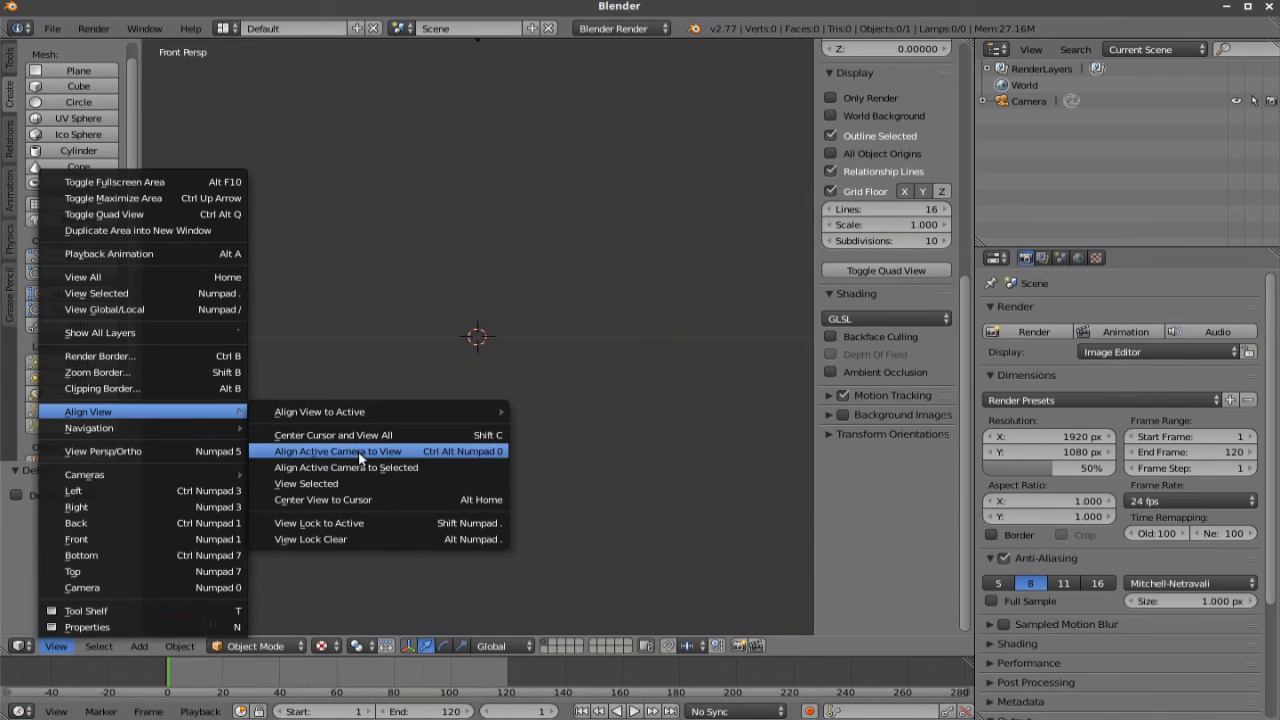
{"action": "left_click", "coordinate": [440, 466]}
{"action": "middle_click_drag", "start_coordinate": [376, 458], "coordinate": [564, 483]}
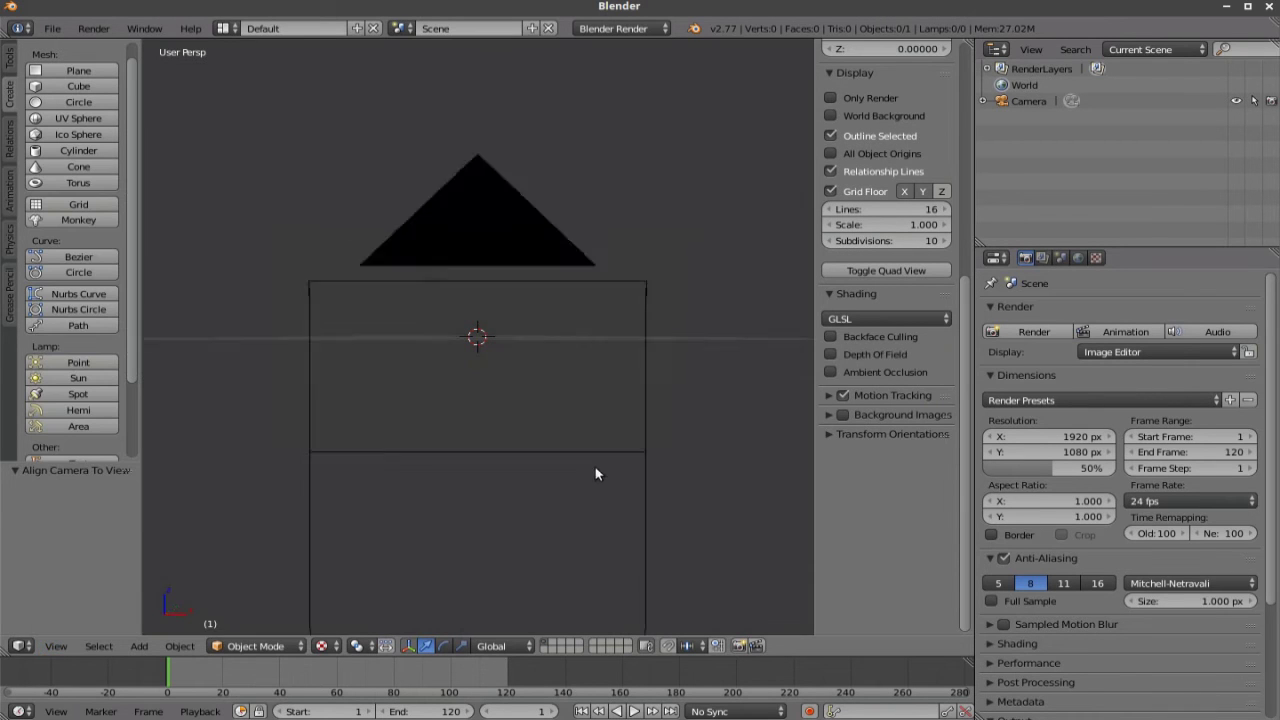
{"action": "left_click", "coordinate": [52, 28]}
{"action": "mouse_move", "coordinate": [80, 319]}
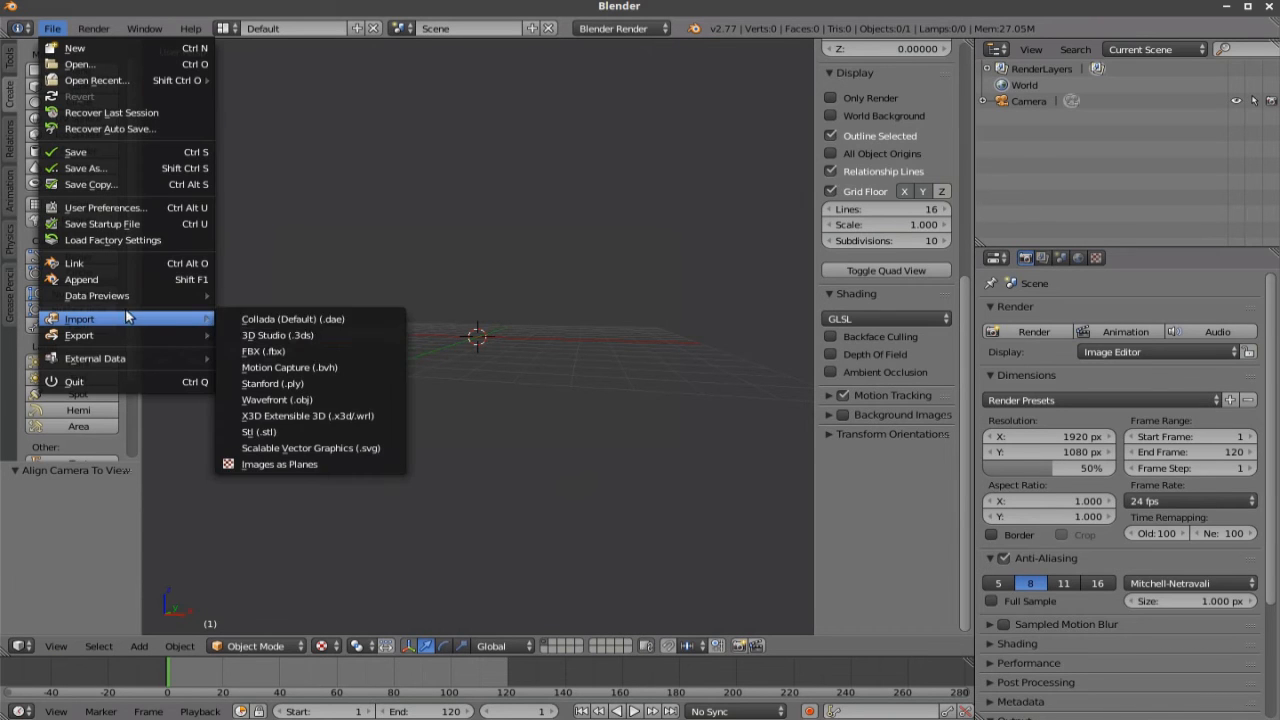
Import AnimatedTexture0001-0120.avi from the Desktop via Images as Planes.
{"action": "left_click", "coordinate": [303, 465]}
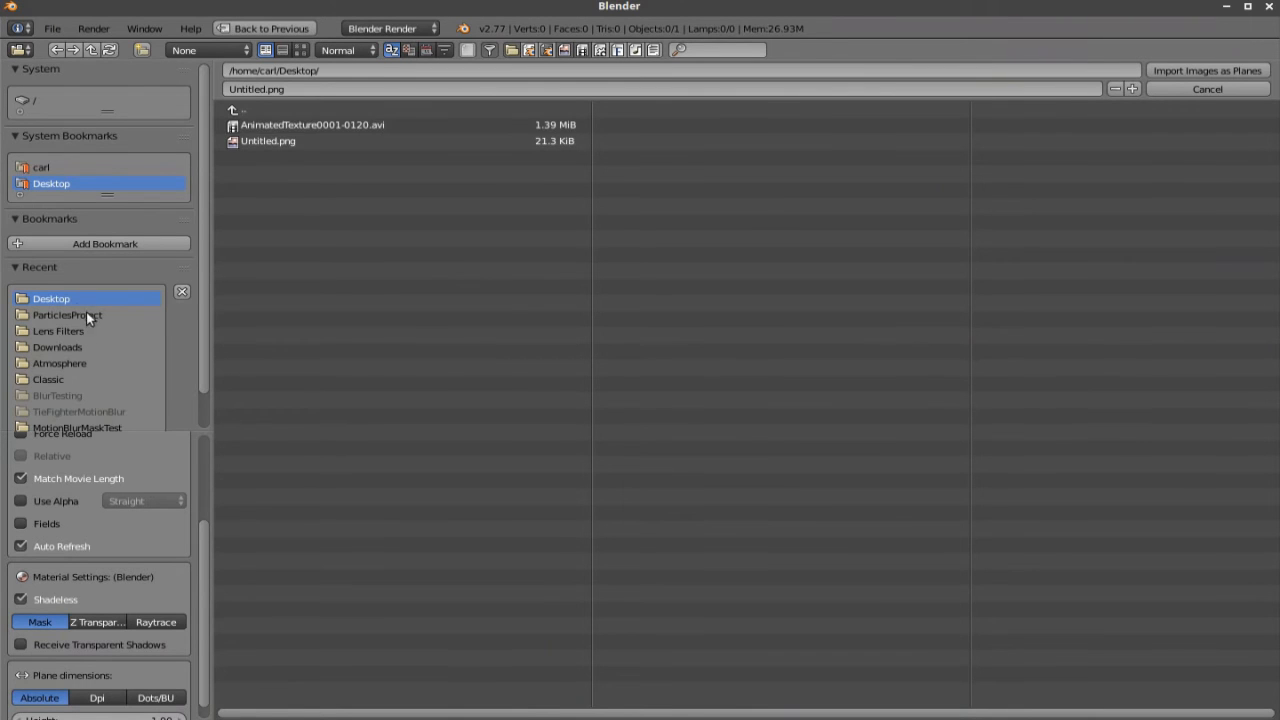
{"action": "left_click", "coordinate": [310, 124]}
{"action": "scroll", "coordinate": [175, 448], "scroll_direction": "up", "scroll_amount": 4}
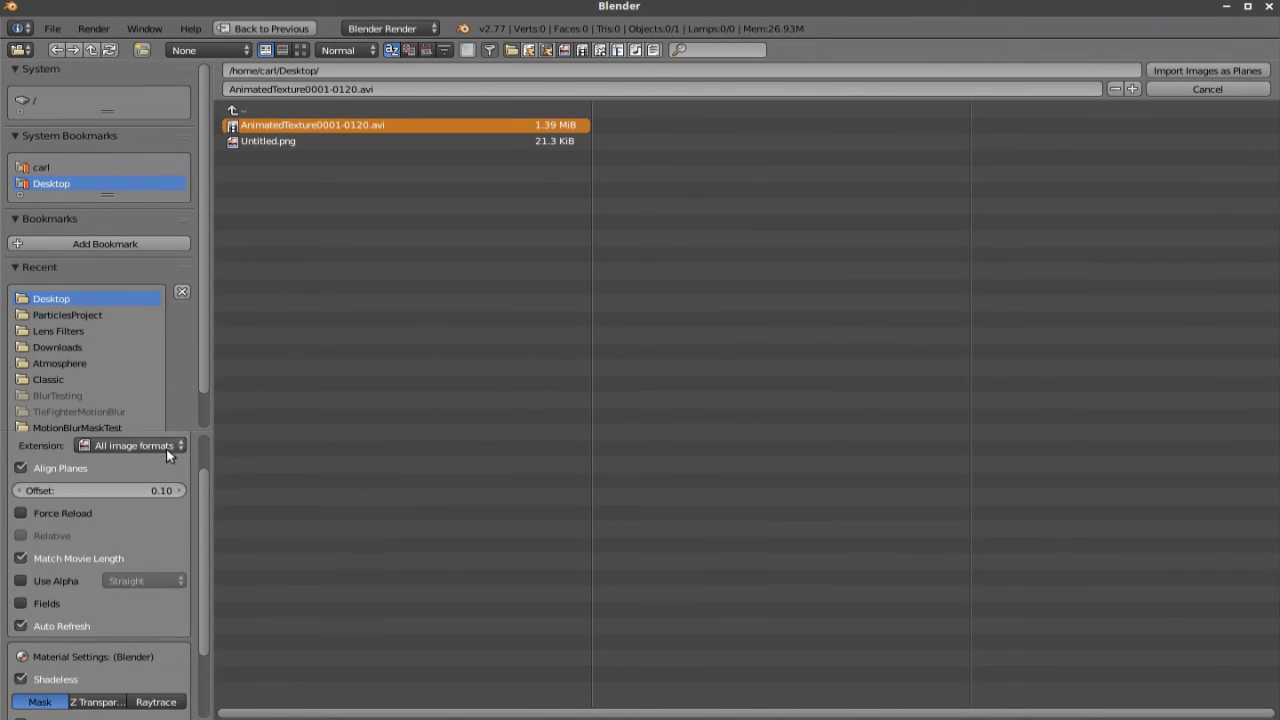
{"action": "scroll", "coordinate": [155, 545], "scroll_direction": "down", "scroll_amount": 3}
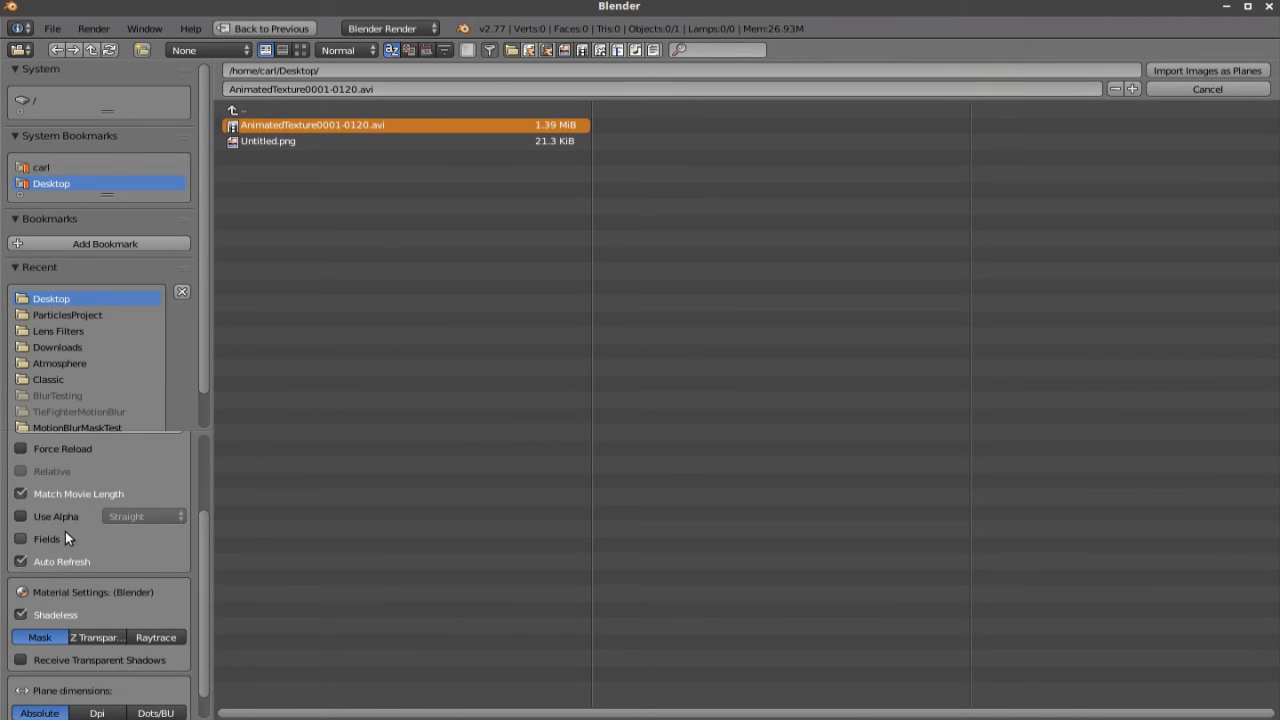
{"action": "scroll", "coordinate": [69, 531], "scroll_direction": "down", "scroll_amount": 2}
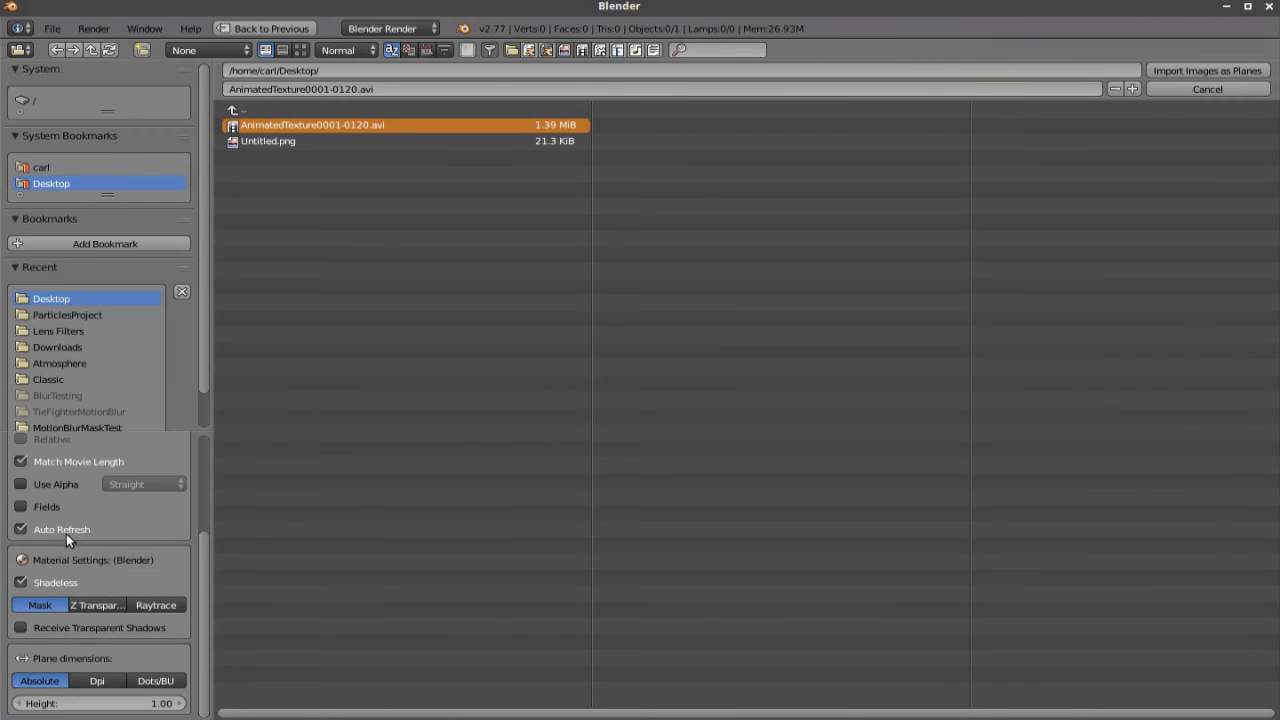
{"action": "left_click", "coordinate": [1207, 70]}
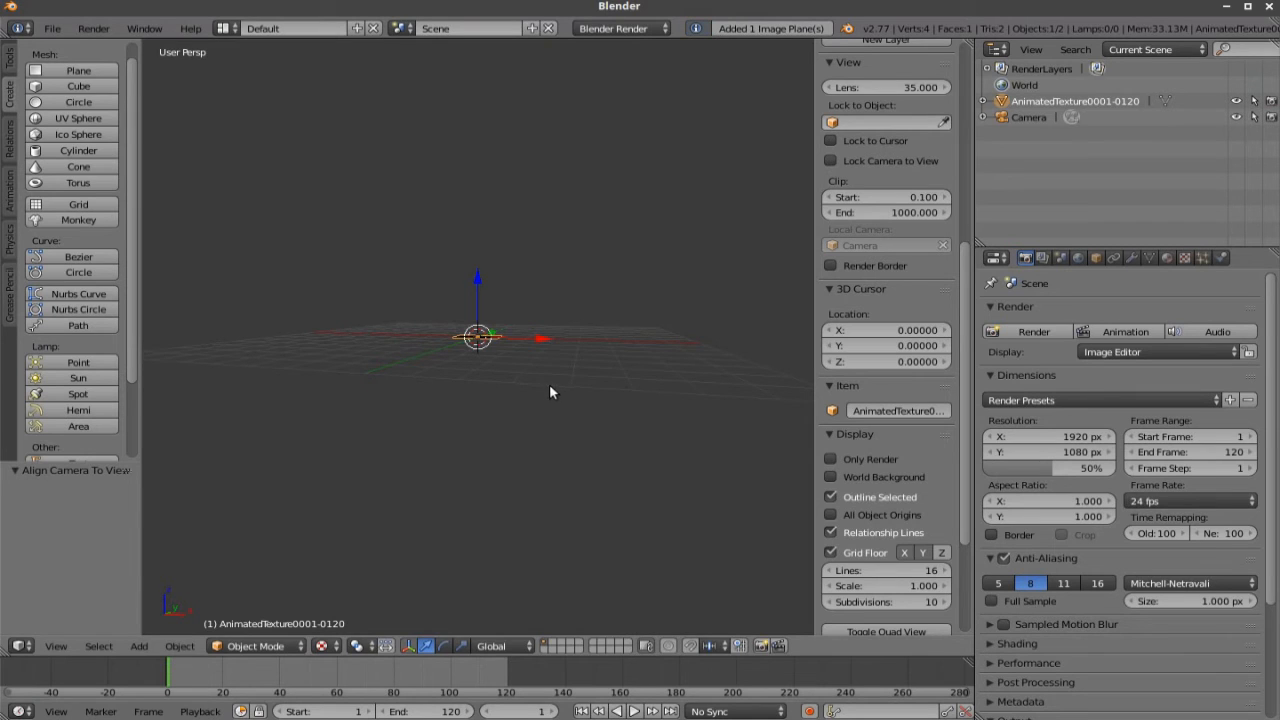
Scale the plane about 8x, rotate it -180° about X and raise it ~8.7 units on Z.
{"action": "key", "text": "s"}
{"action": "left_click", "coordinate": [414, 58]}
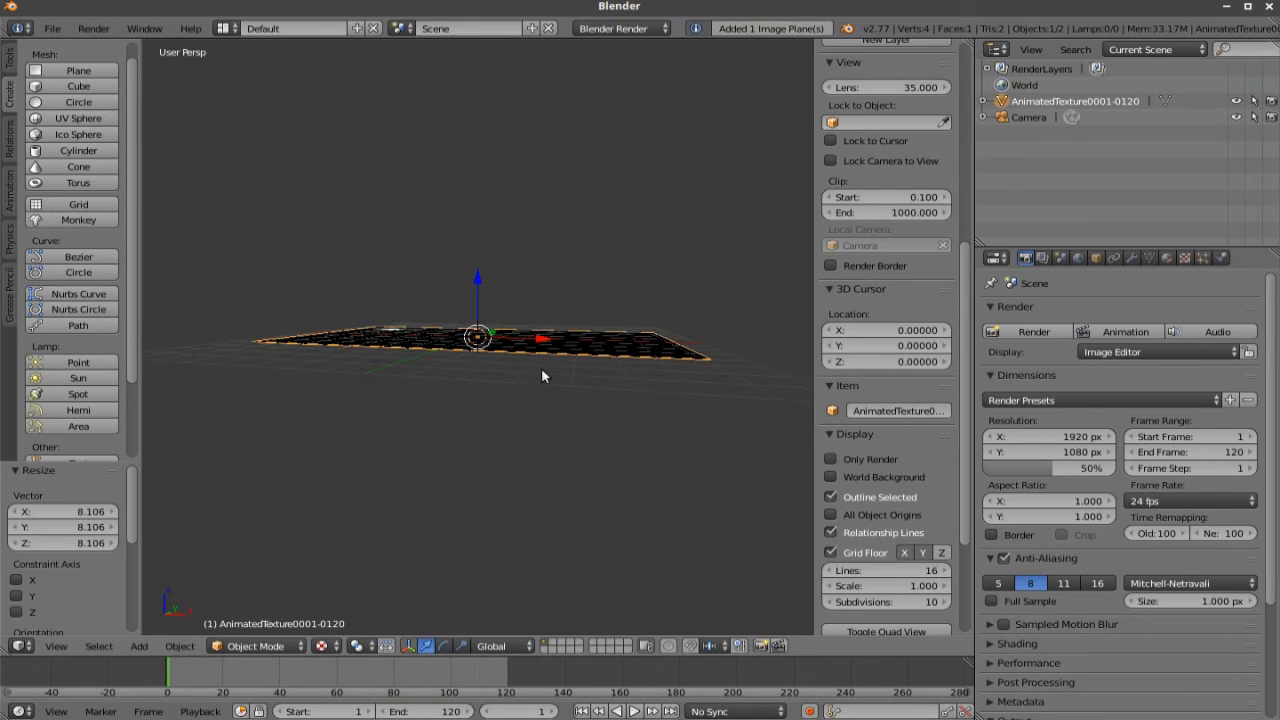
{"action": "key", "text": "r"}
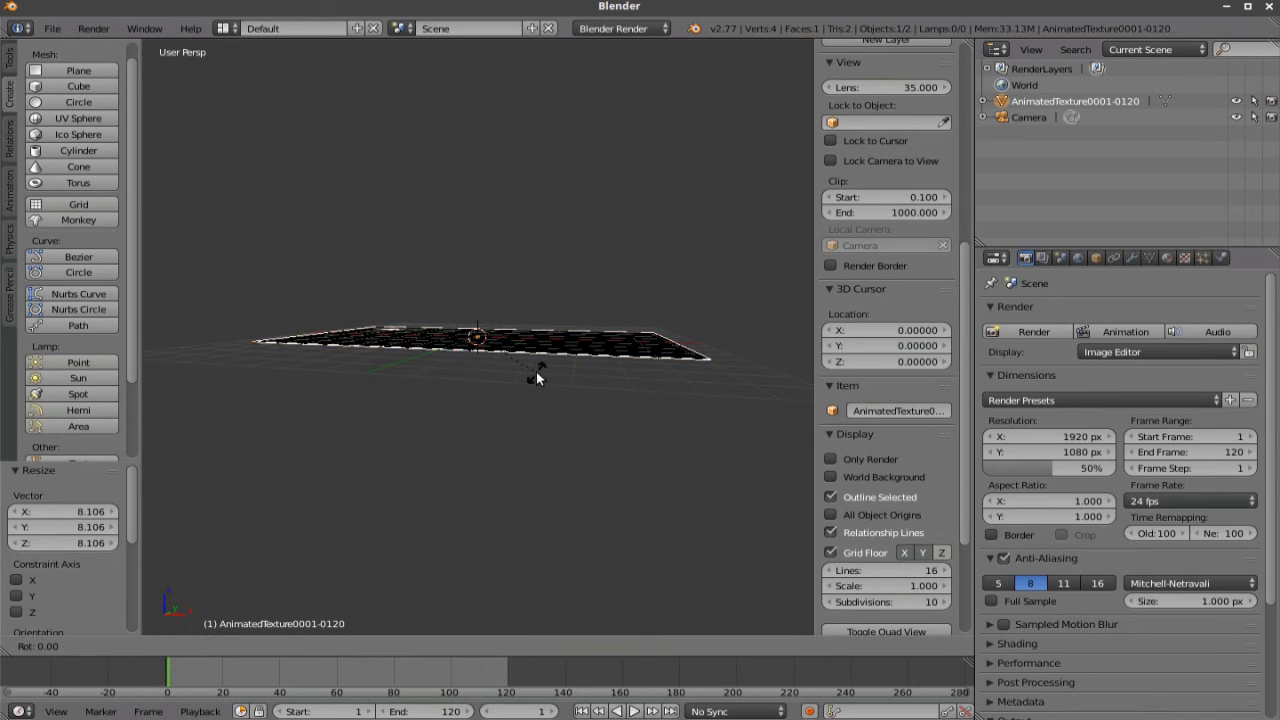
{"action": "type", "text": "x-180"}
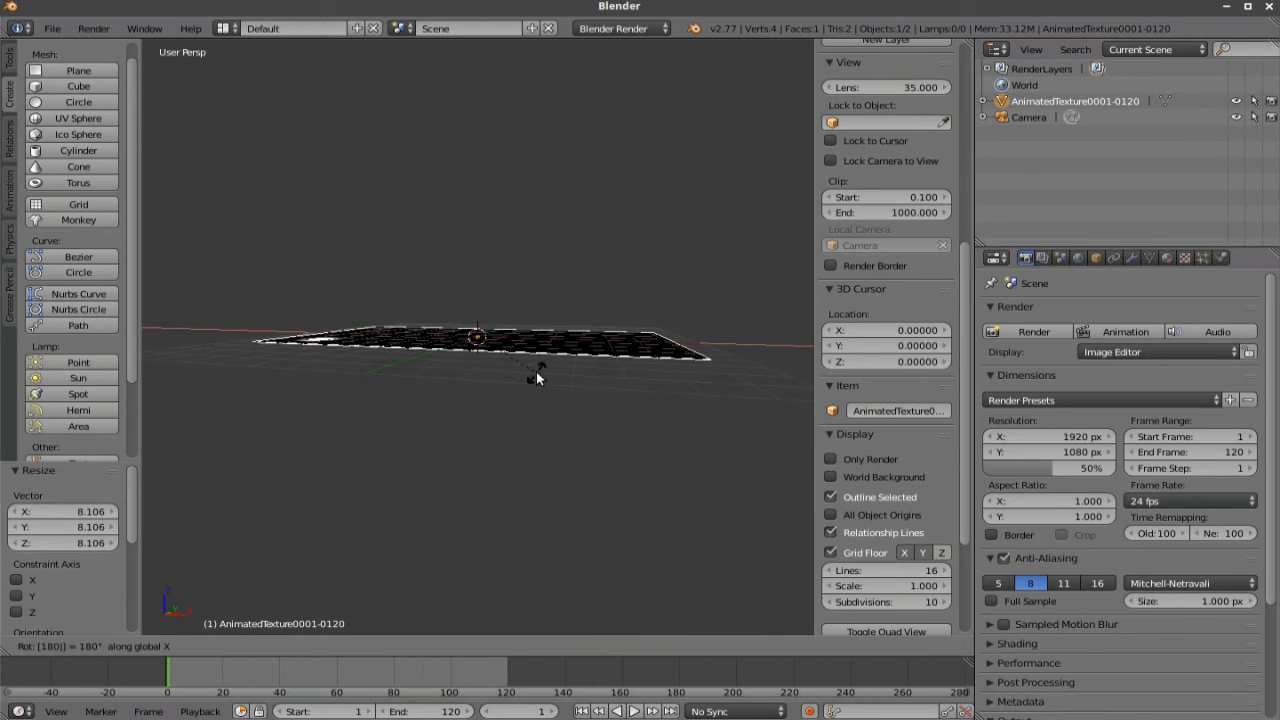
{"action": "key", "text": "Return"}
{"action": "left_click_drag", "start_coordinate": [477, 295], "coordinate": [473, 95]}
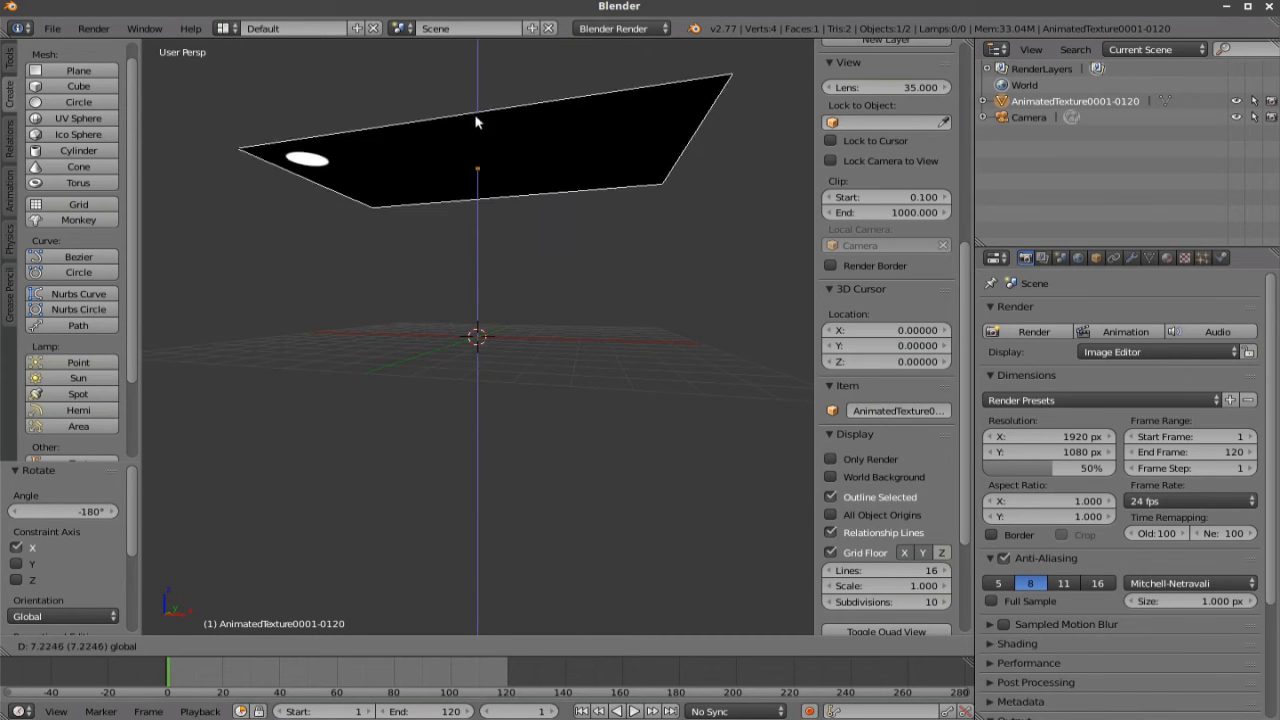
Play the animation to preview the moving-sphere texture, then return to frame 1.
{"action": "mouse_move", "coordinate": [473, 95]}
{"action": "middle_mouse_down"}
{"action": "mouse_move", "coordinate": [541, 133]}
{"action": "mouse_move", "coordinate": [549, 122]}
{"action": "mouse_move", "coordinate": [543, 188]}
{"action": "mouse_move", "coordinate": [533, 185]}
{"action": "middle_mouse_up"}
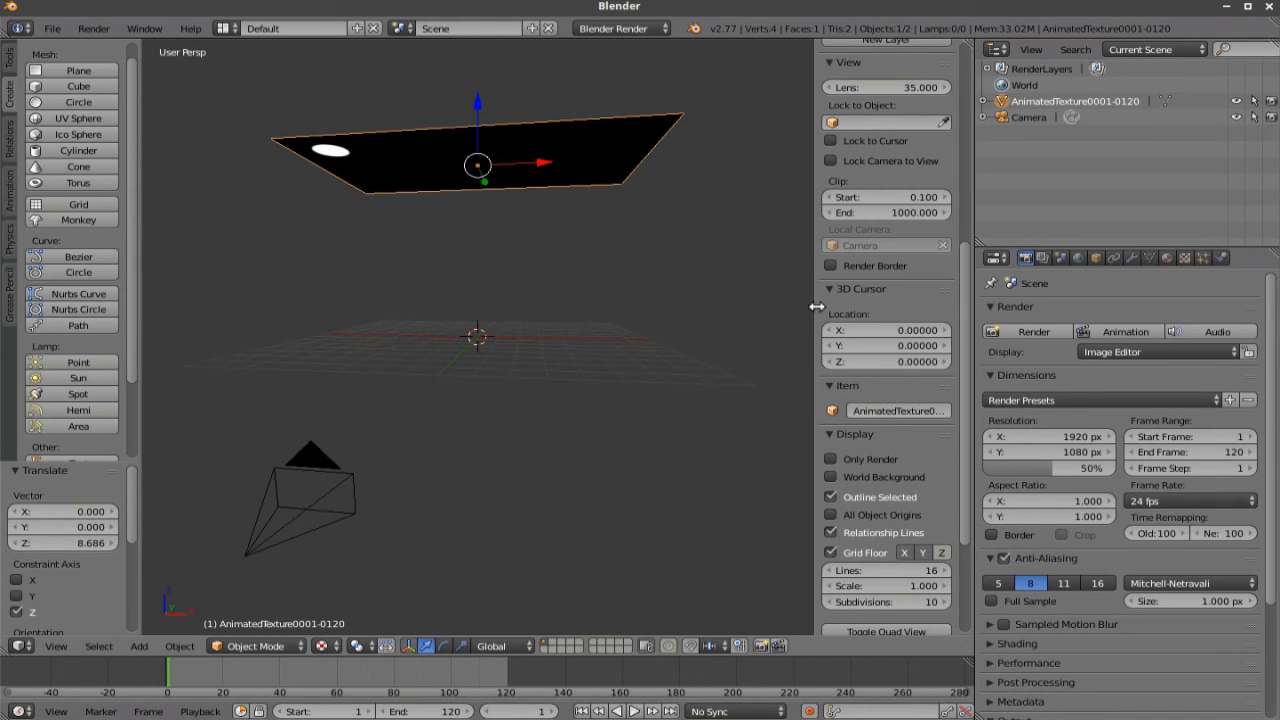
{"action": "scroll", "coordinate": [893, 548], "scroll_direction": "down", "scroll_amount": 4}
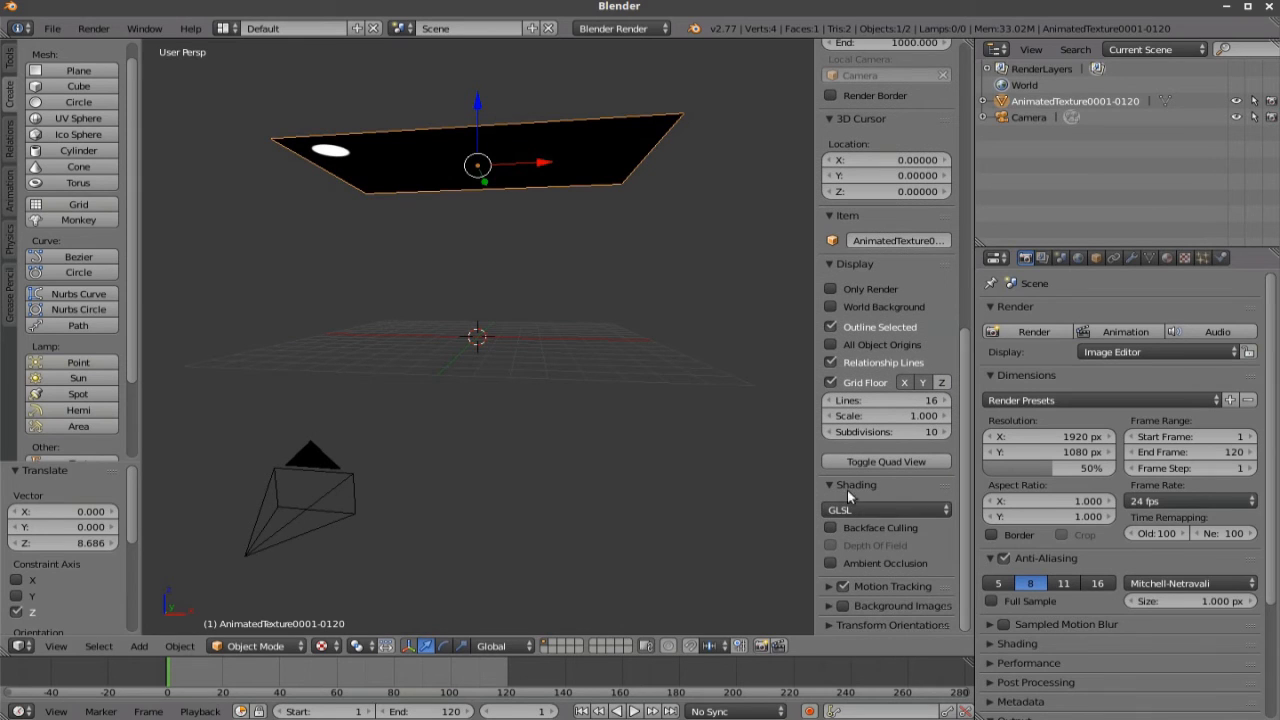
{"action": "left_click", "coordinate": [633, 711]}
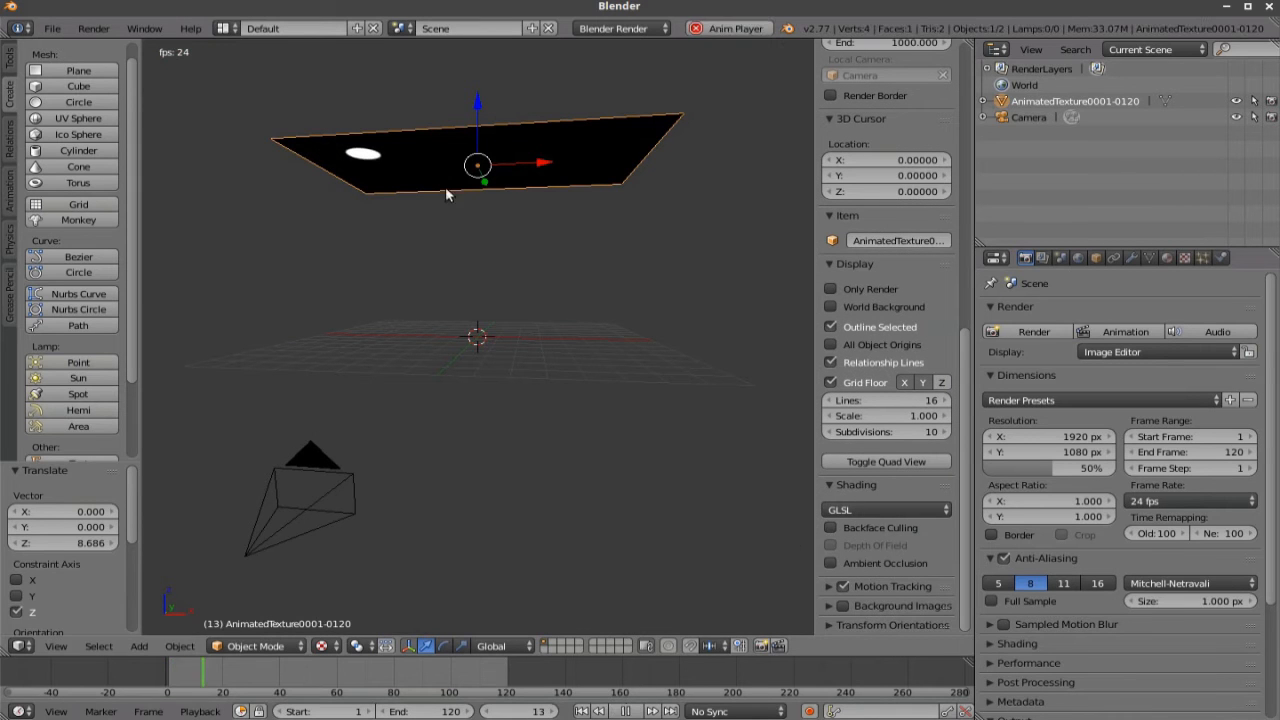
{"action": "key", "text": "alt+a"}
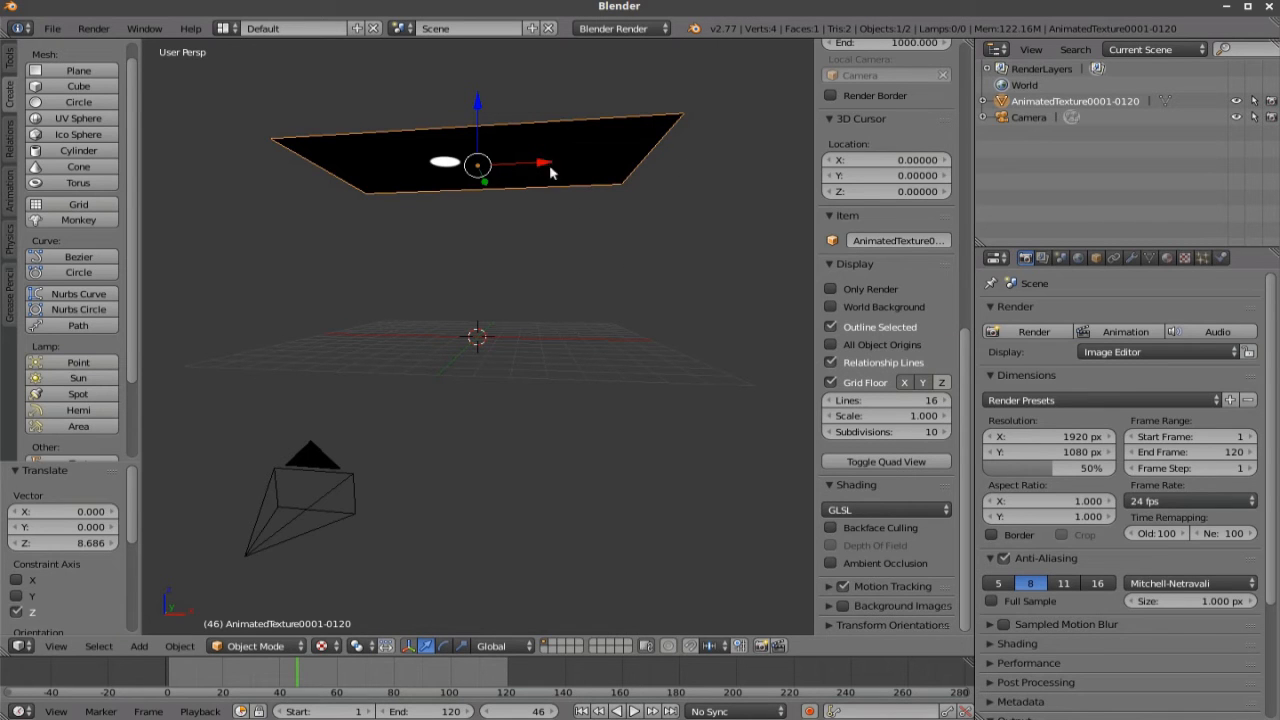
{"action": "left_click", "coordinate": [581, 711]}
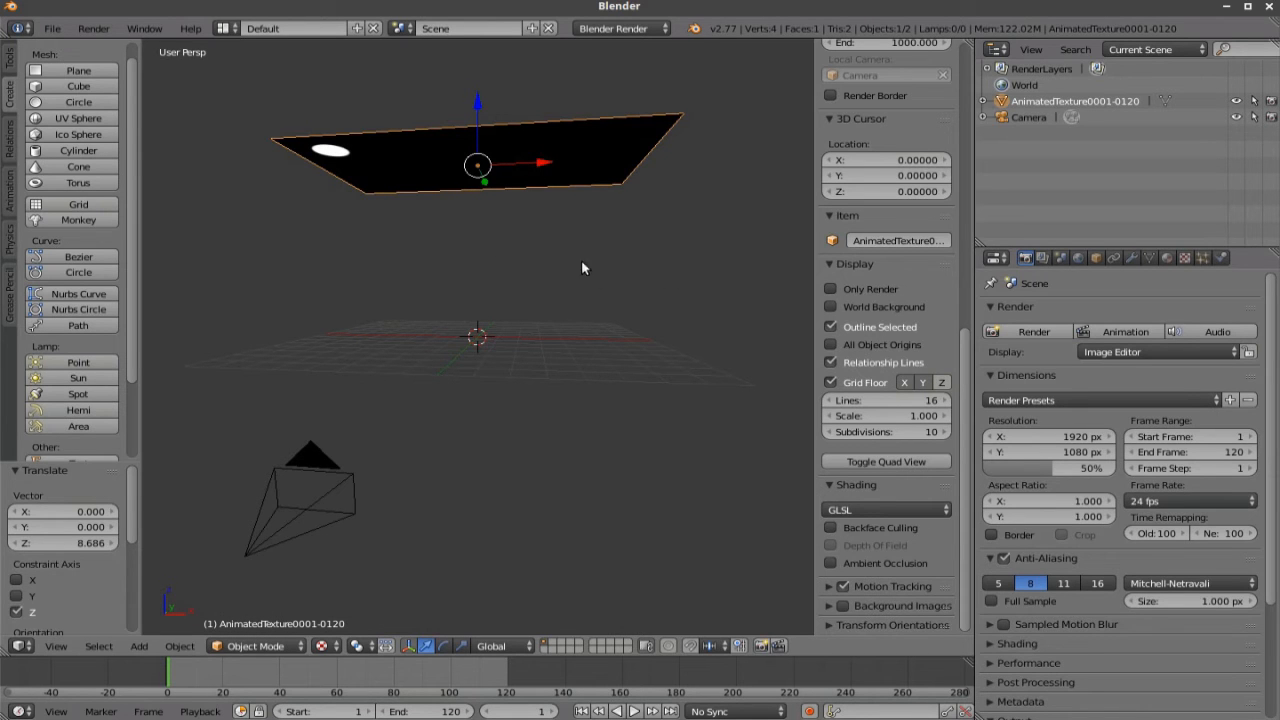
Add a 1000-particle emitter system to the plane and create a new texture for it.
{"action": "left_click", "coordinate": [1201, 258]}
{"action": "left_click", "coordinate": [1063, 365]}
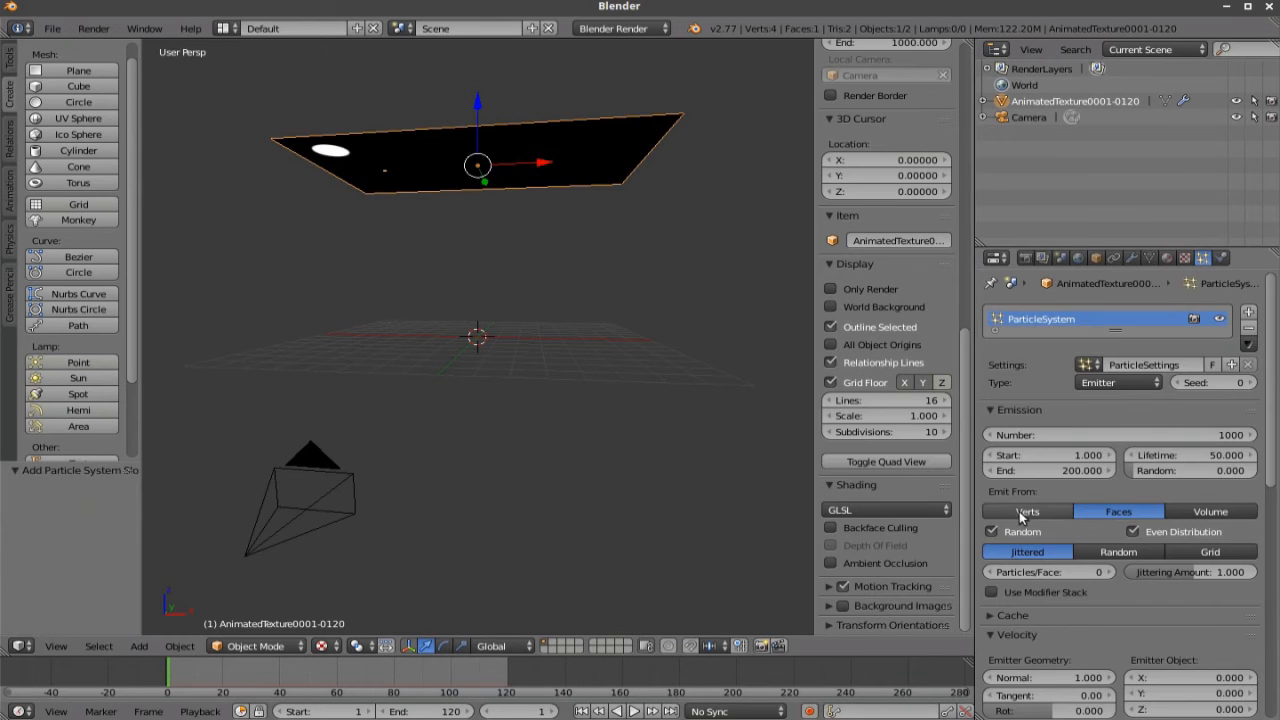
{"action": "left_click_drag", "start_coordinate": [976, 422], "coordinate": [765, 430]}
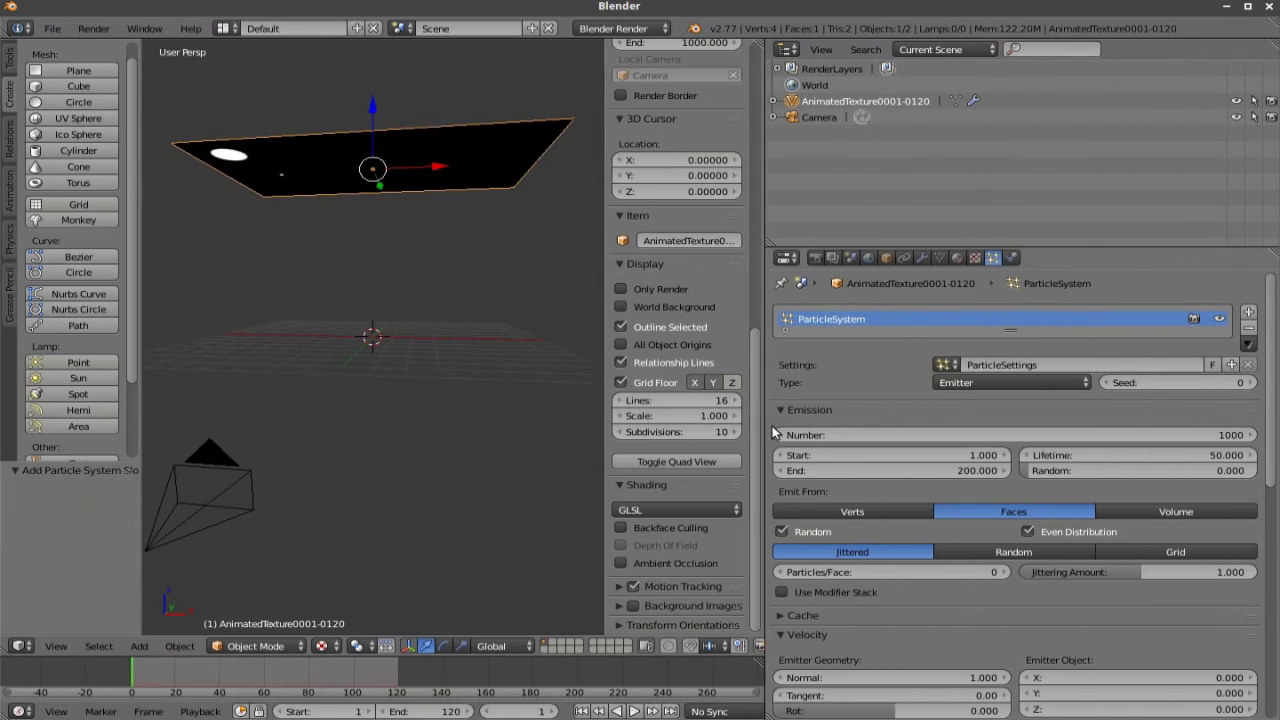
{"action": "left_click", "coordinate": [976, 259]}
{"action": "left_click", "coordinate": [988, 434]}
{"action": "scroll", "coordinate": [1037, 563], "scroll_direction": "down", "scroll_amount": 2}
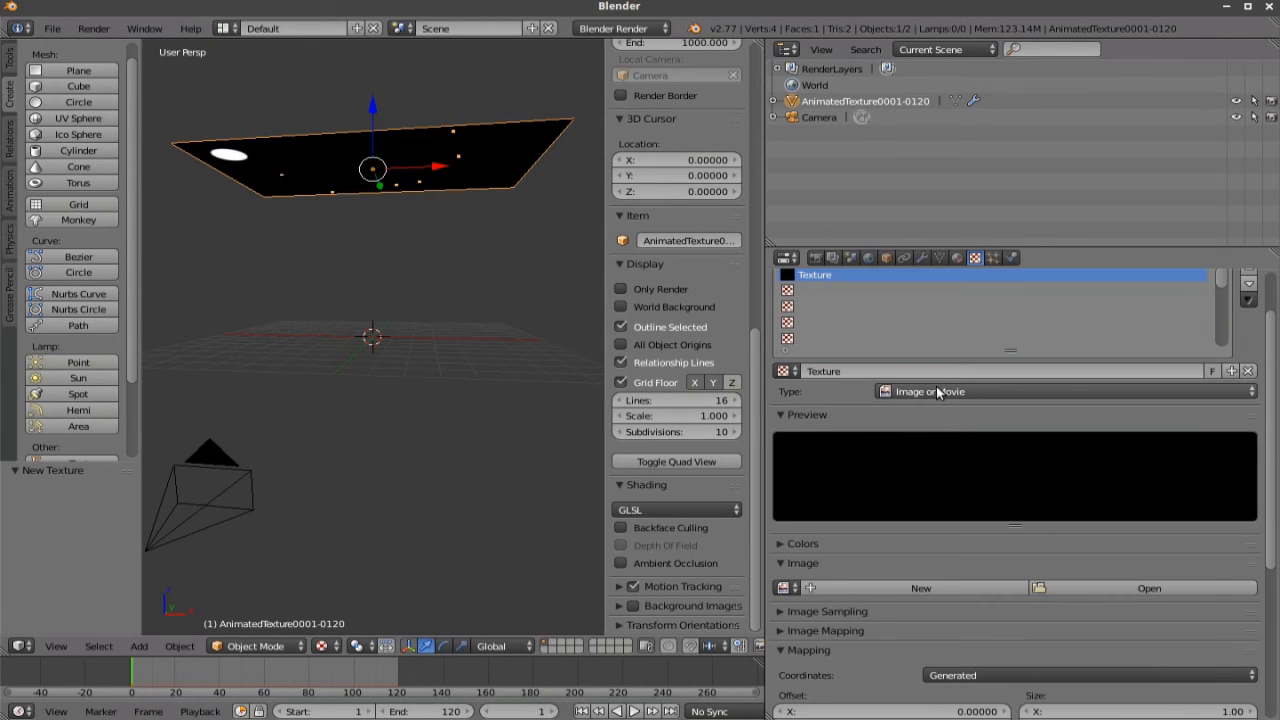
Load AnimatedTexture0001-0120.avi from the Desktop as the texture's image.
{"action": "left_click", "coordinate": [1122, 587]}
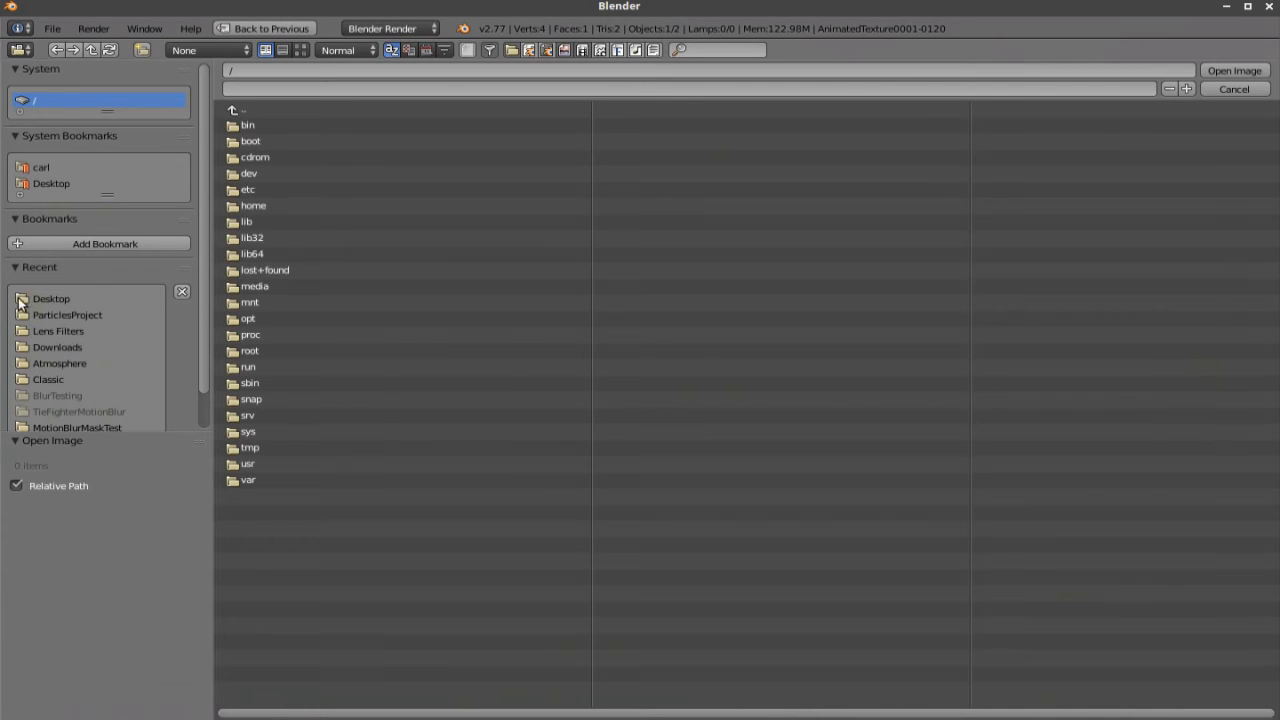
{"action": "left_click", "coordinate": [51, 298]}
{"action": "left_click", "coordinate": [280, 125]}
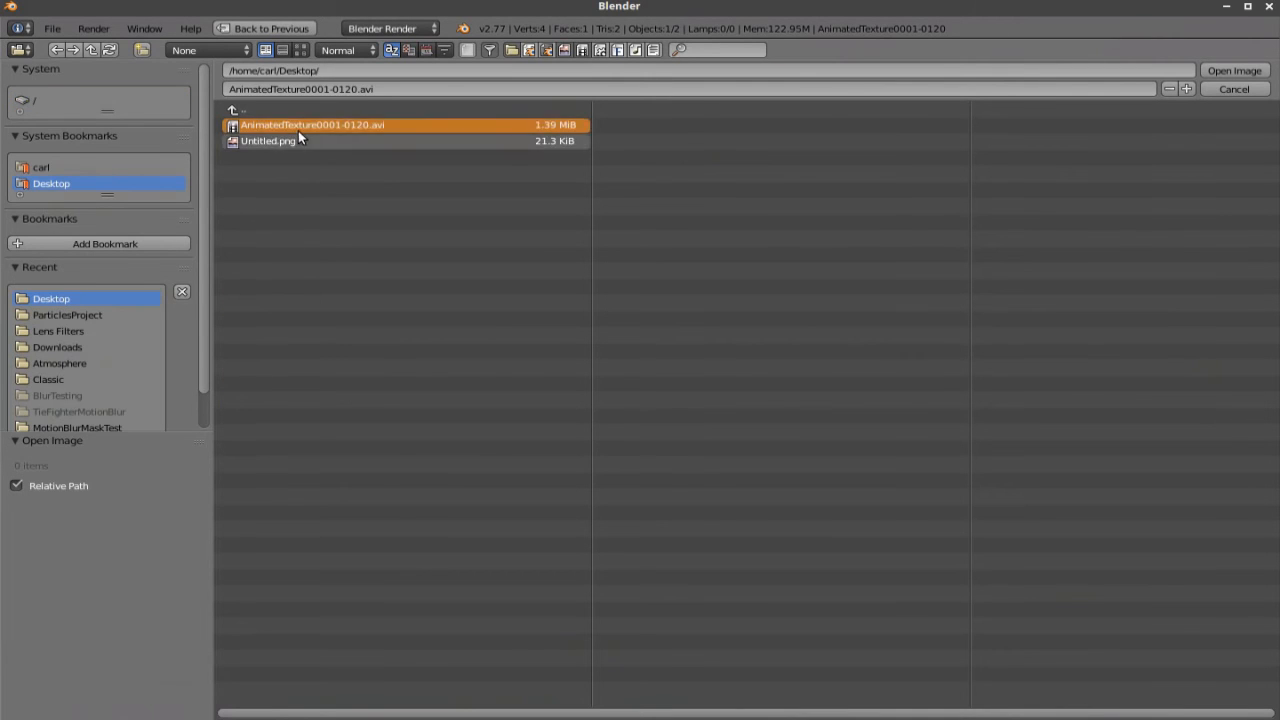
{"action": "left_click", "coordinate": [1235, 70]}
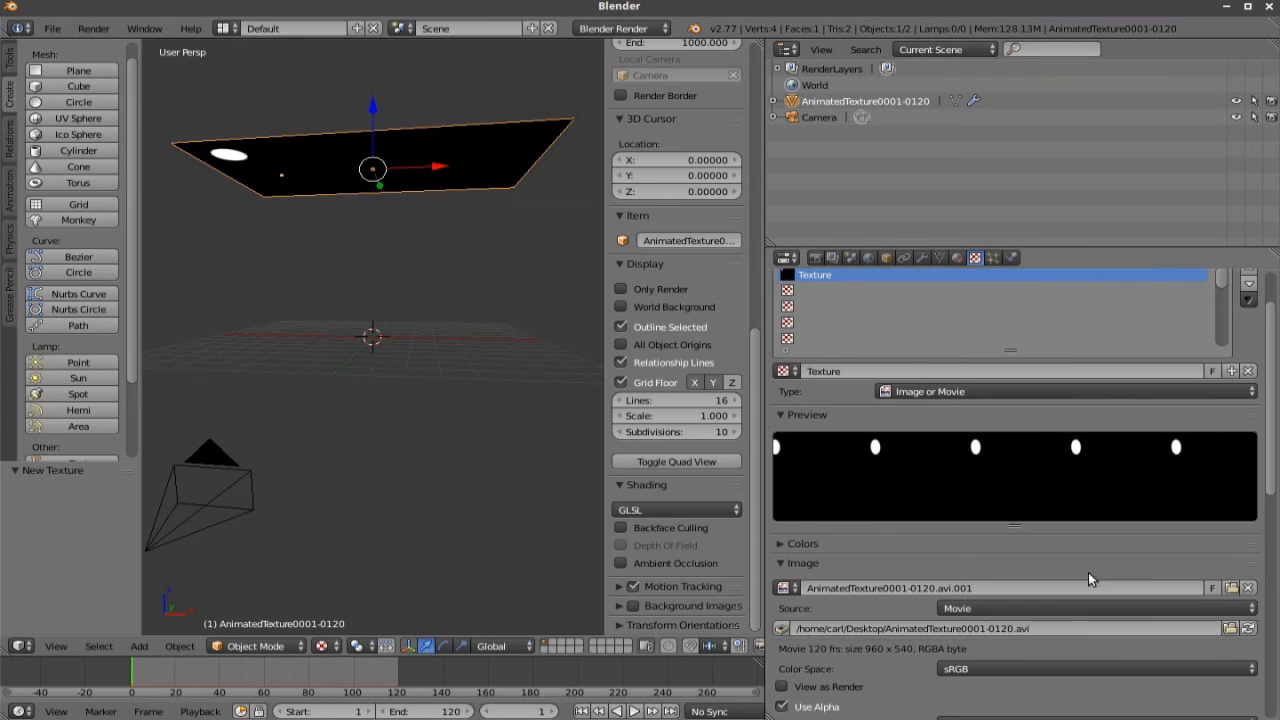
{"action": "scroll", "coordinate": [1075, 631], "scroll_direction": "down", "scroll_amount": 3}
{"action": "scroll", "coordinate": [1085, 626], "scroll_direction": "down", "scroll_amount": 2}
{"action": "scroll", "coordinate": [1077, 623], "scroll_direction": "down", "scroll_amount": 2}
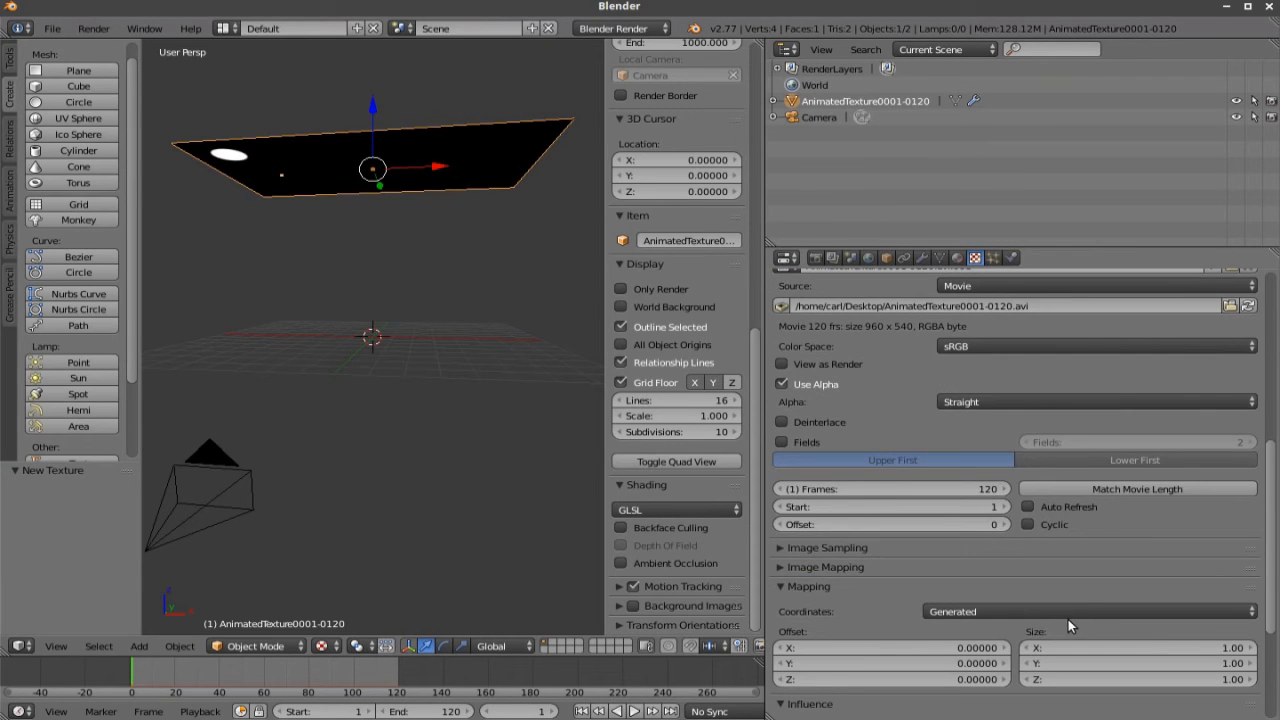
{"action": "scroll", "coordinate": [1068, 619], "scroll_direction": "down", "scroll_amount": 2}
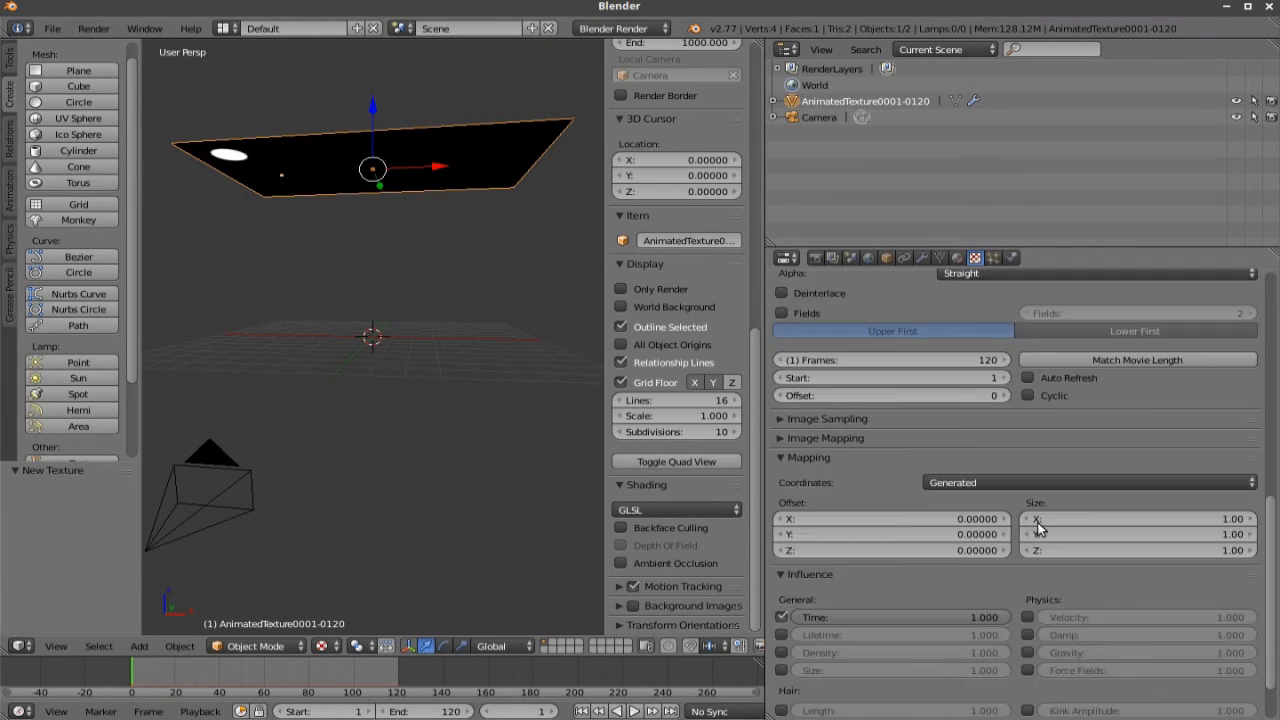
Map the texture with UV coordinates using the plane's UVMap.
{"action": "left_click", "coordinate": [1043, 482]}
{"action": "left_click", "coordinate": [1000, 432]}
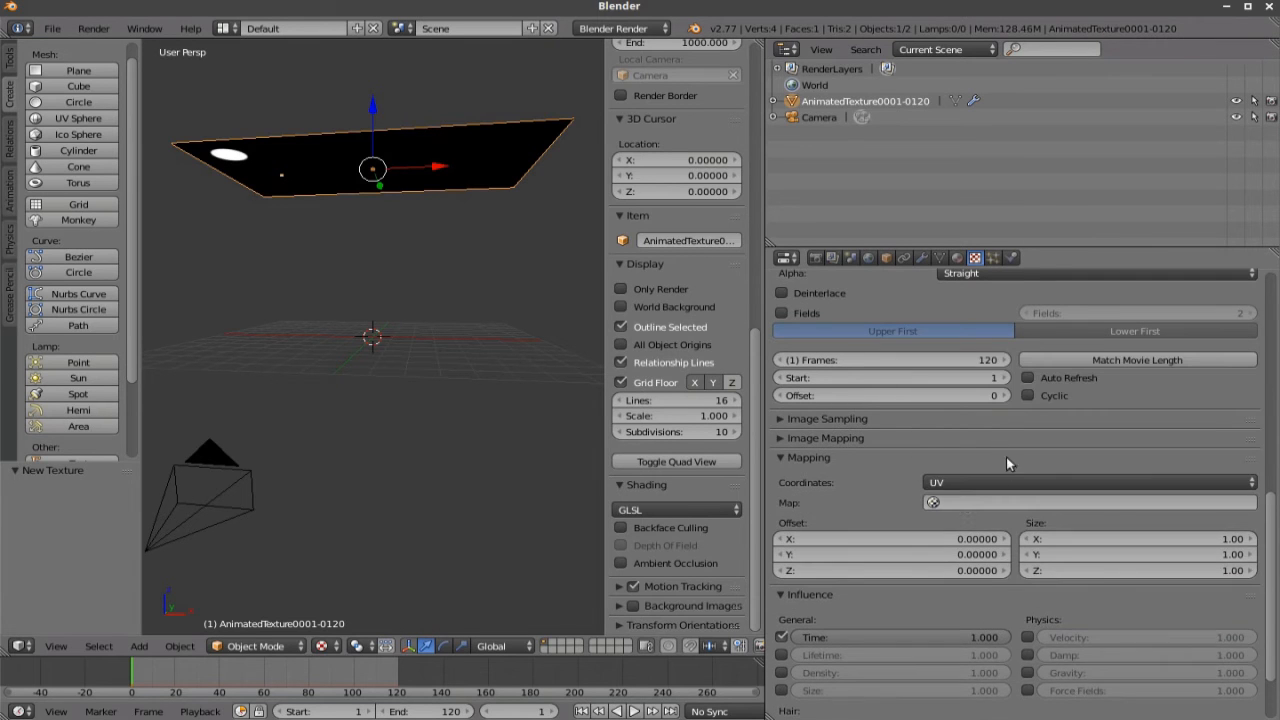
{"action": "left_click", "coordinate": [959, 502]}
{"action": "scroll", "coordinate": [841, 494], "scroll_direction": "down", "scroll_amount": 3}
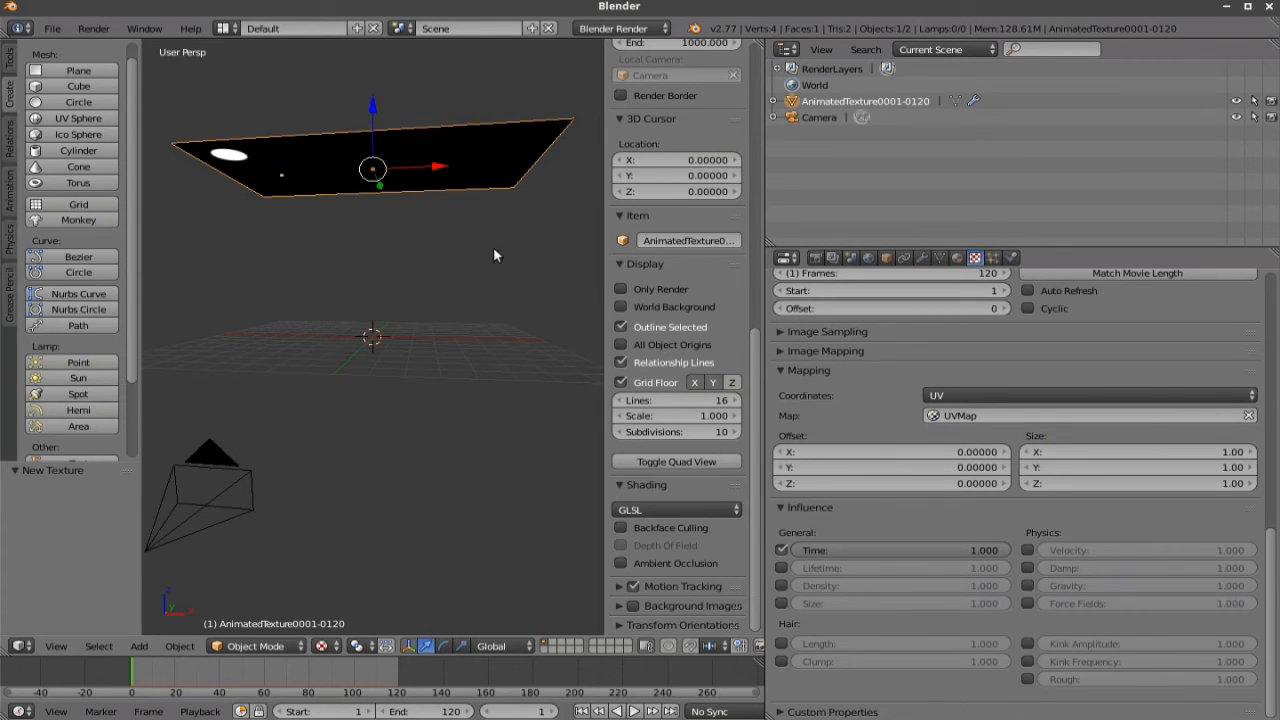
Play the animation twice to watch particles fall from the plane, then return to frame 1.
{"action": "left_click", "coordinate": [634, 711]}
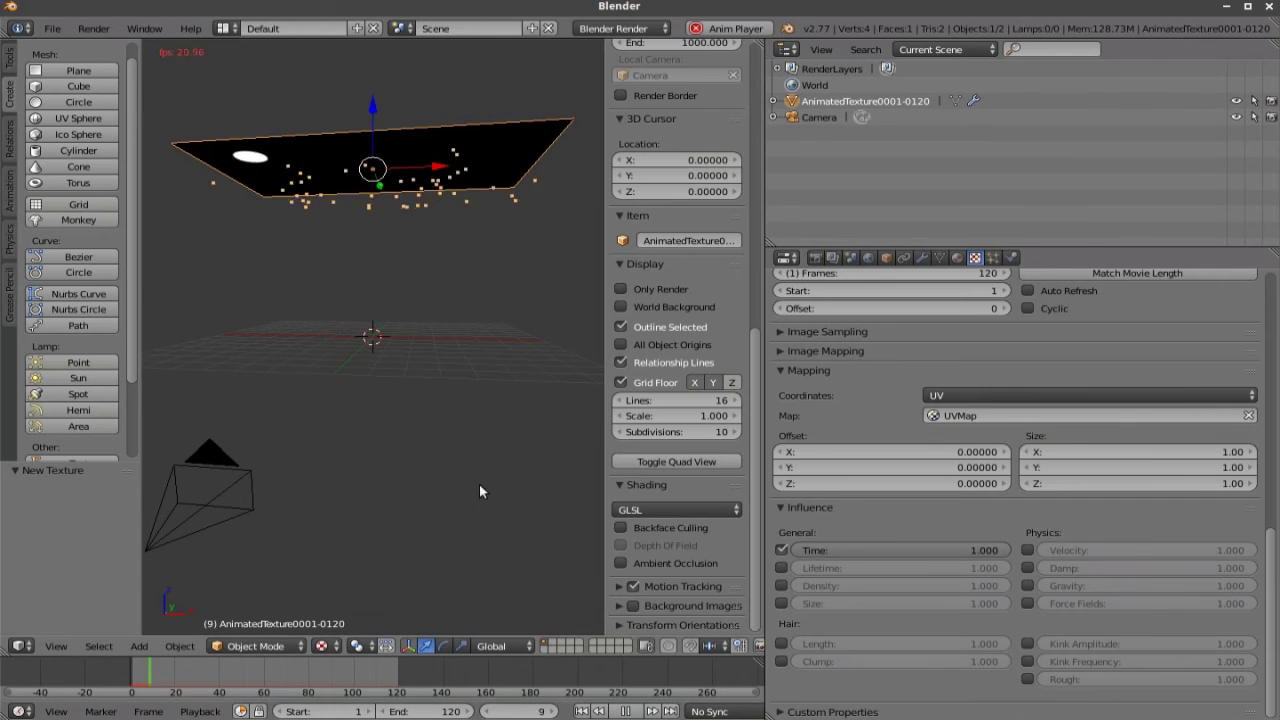
{"action": "left_click", "coordinate": [600, 711]}
{"action": "left_click", "coordinate": [631, 711]}
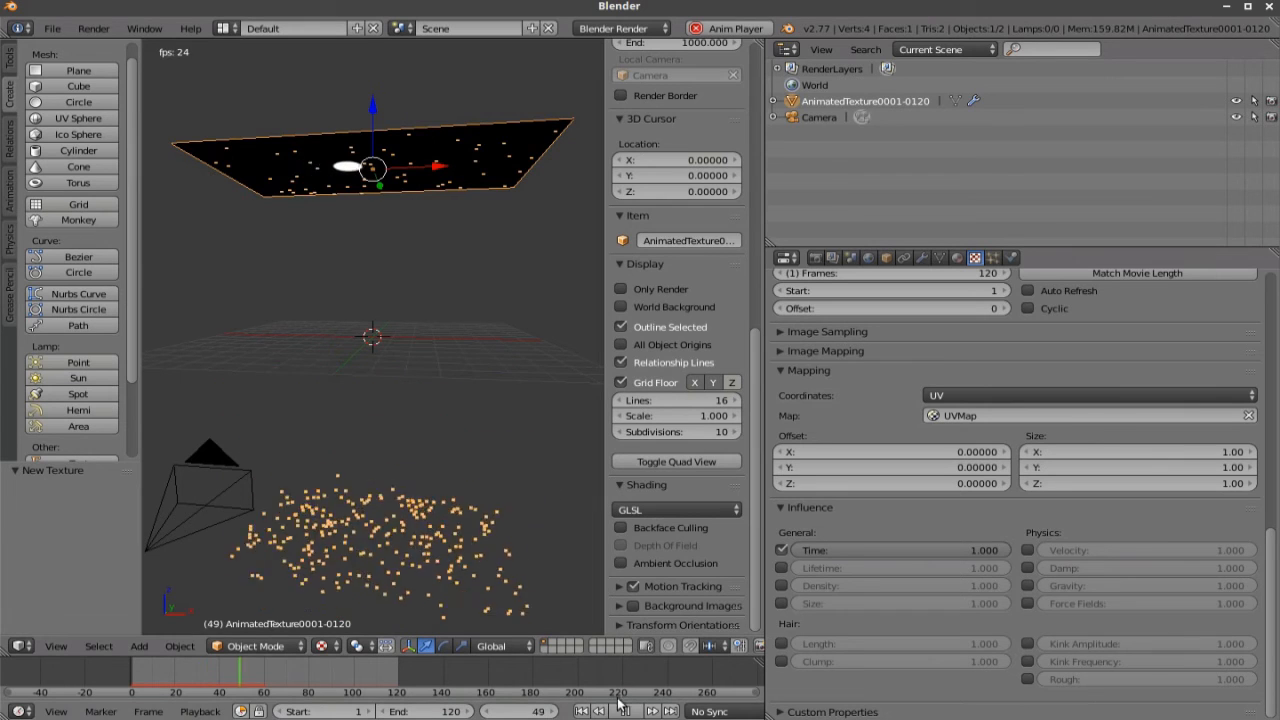
{"action": "key", "text": "Escape"}
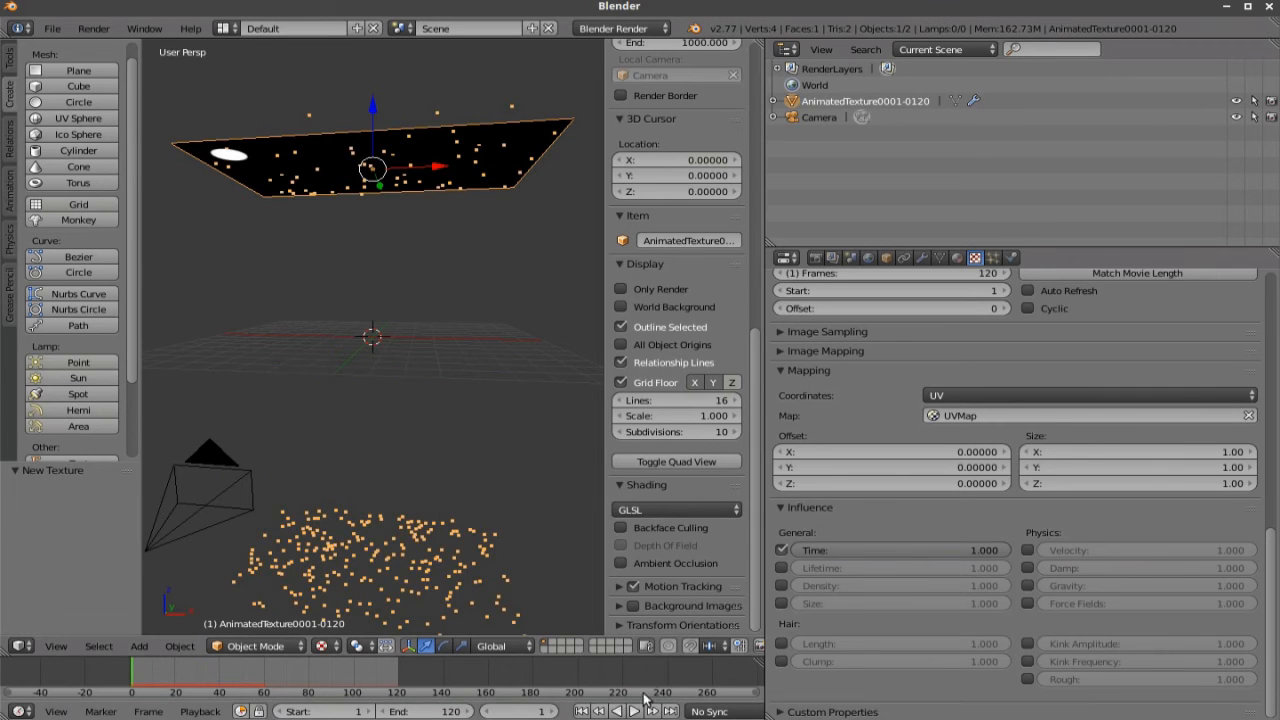
{"action": "left_click", "coordinate": [633, 711]}
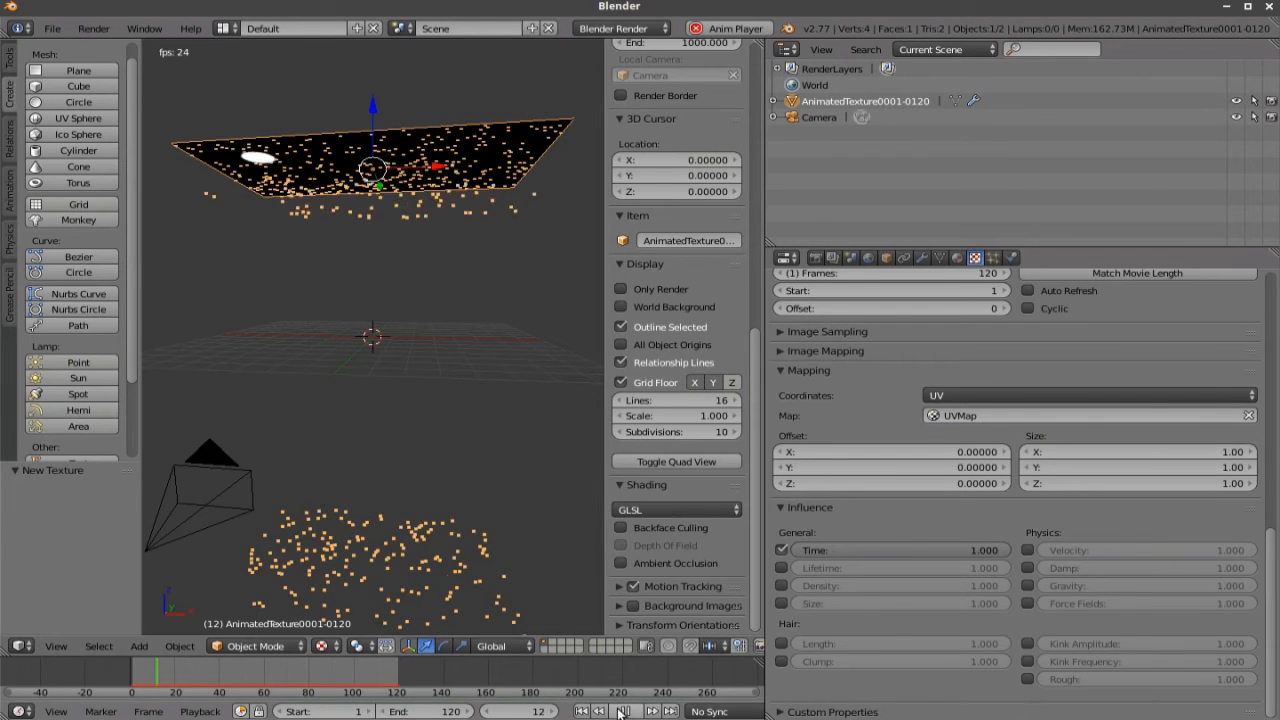
{"action": "key", "text": "alt+a"}
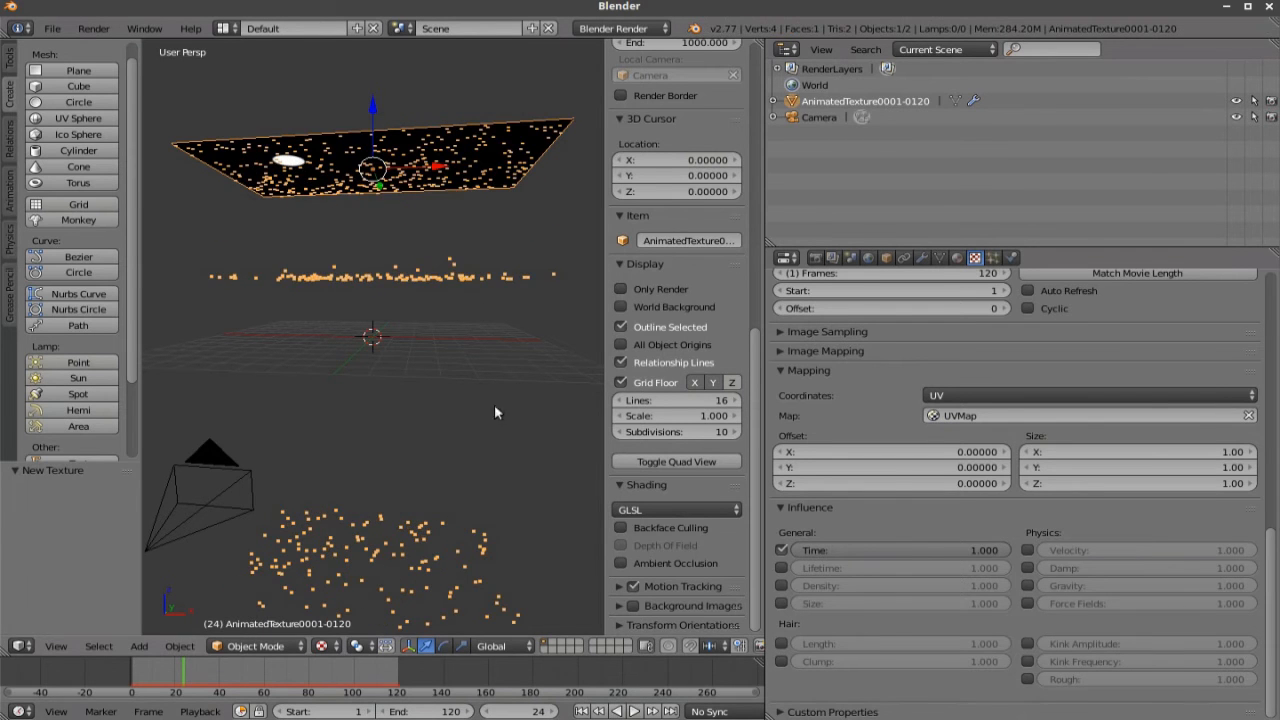
{"action": "left_click", "coordinate": [581, 711]}
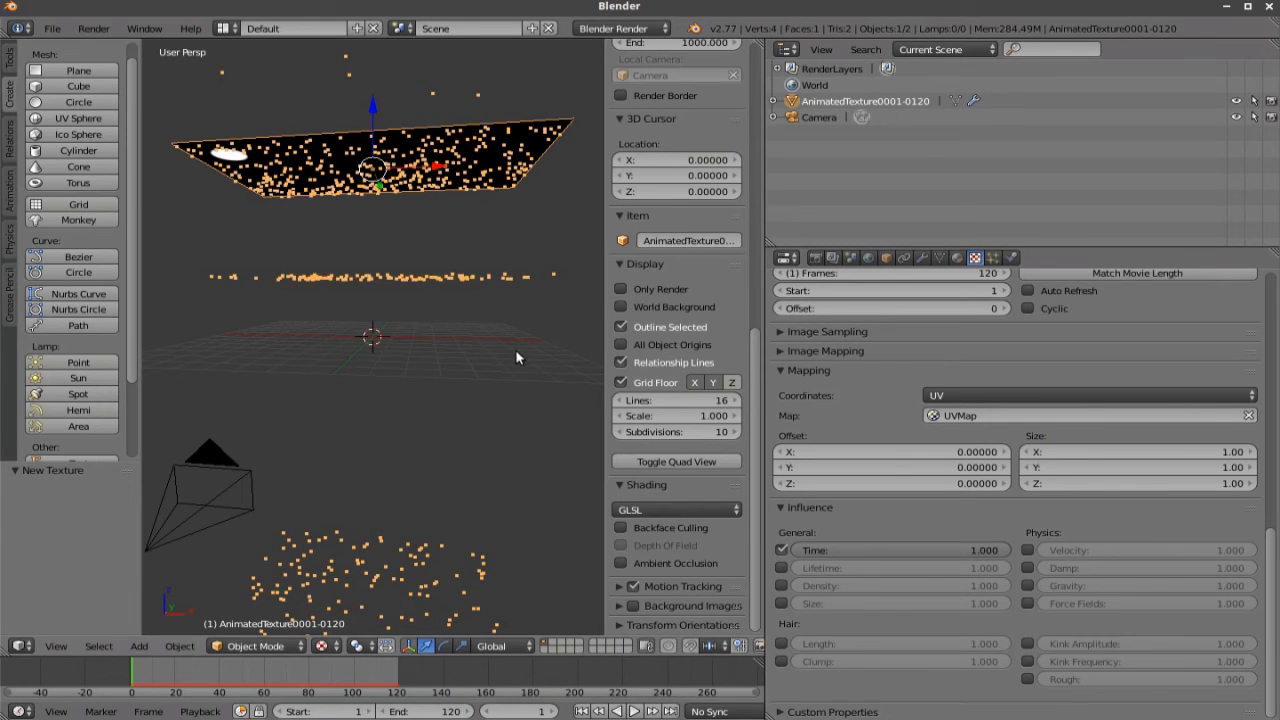
Make the movie texture loop cyclically and briefly play the animation to test it.
{"action": "left_click", "coordinate": [1027, 308]}
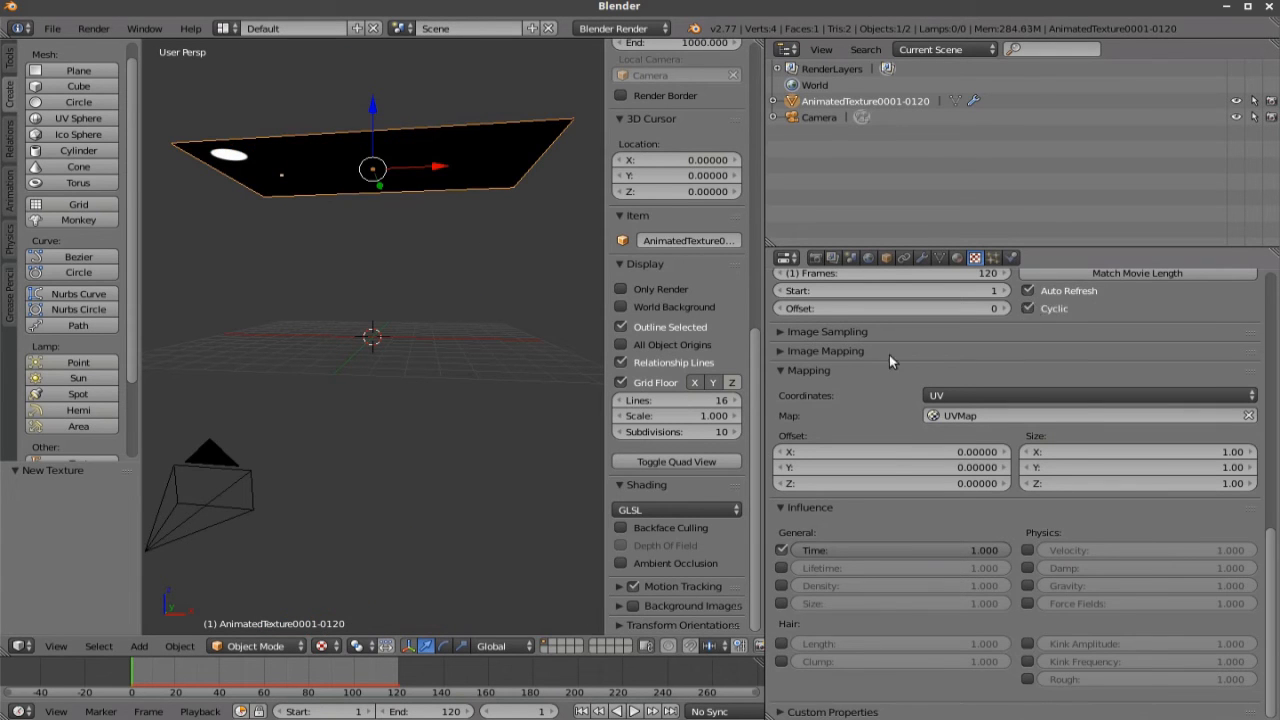
{"action": "left_click", "coordinate": [633, 711]}
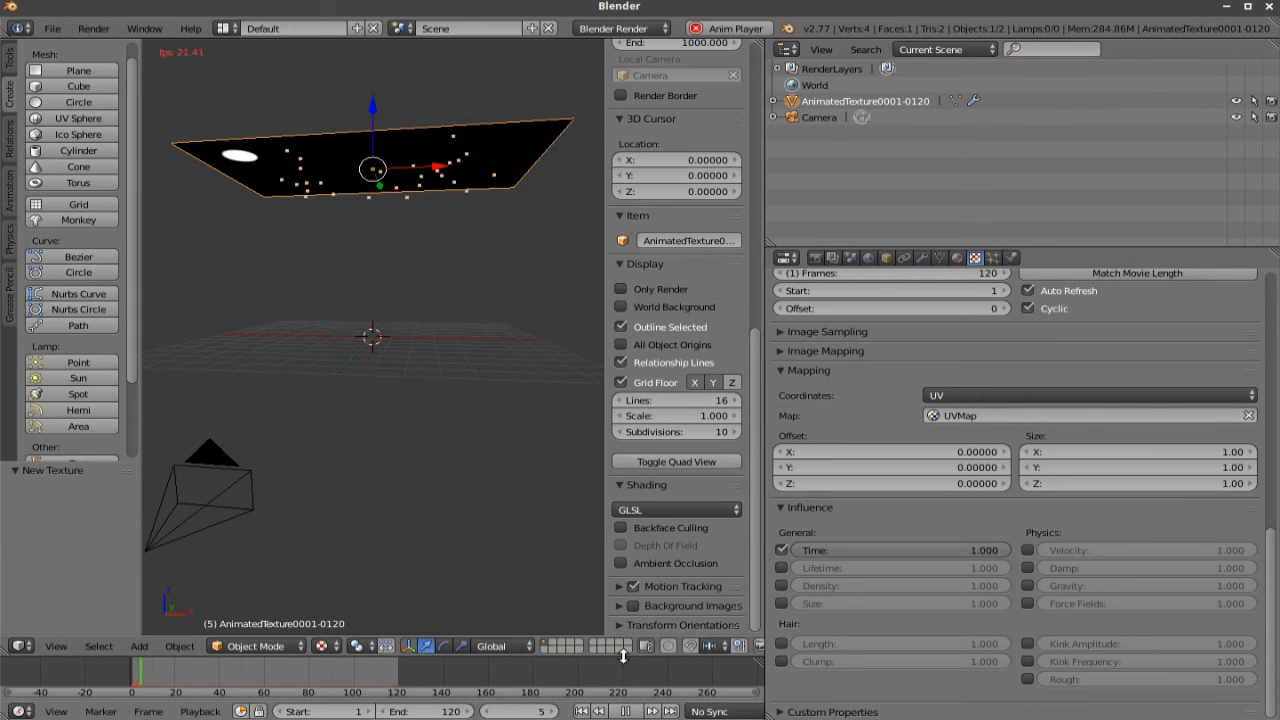
{"action": "left_click", "coordinate": [635, 711]}
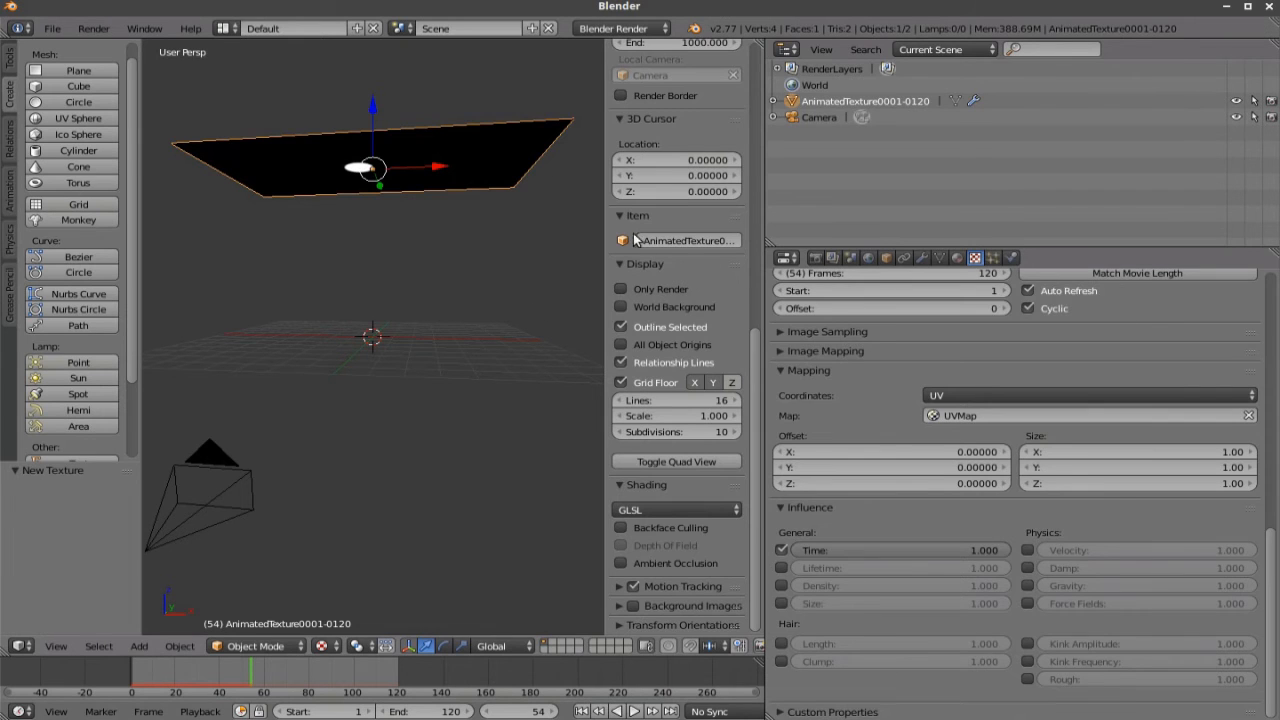
{"action": "scroll", "coordinate": [975, 405], "scroll_direction": "up", "scroll_amount": 3}
{"action": "scroll", "coordinate": [975, 405], "scroll_direction": "up", "scroll_amount": 3}
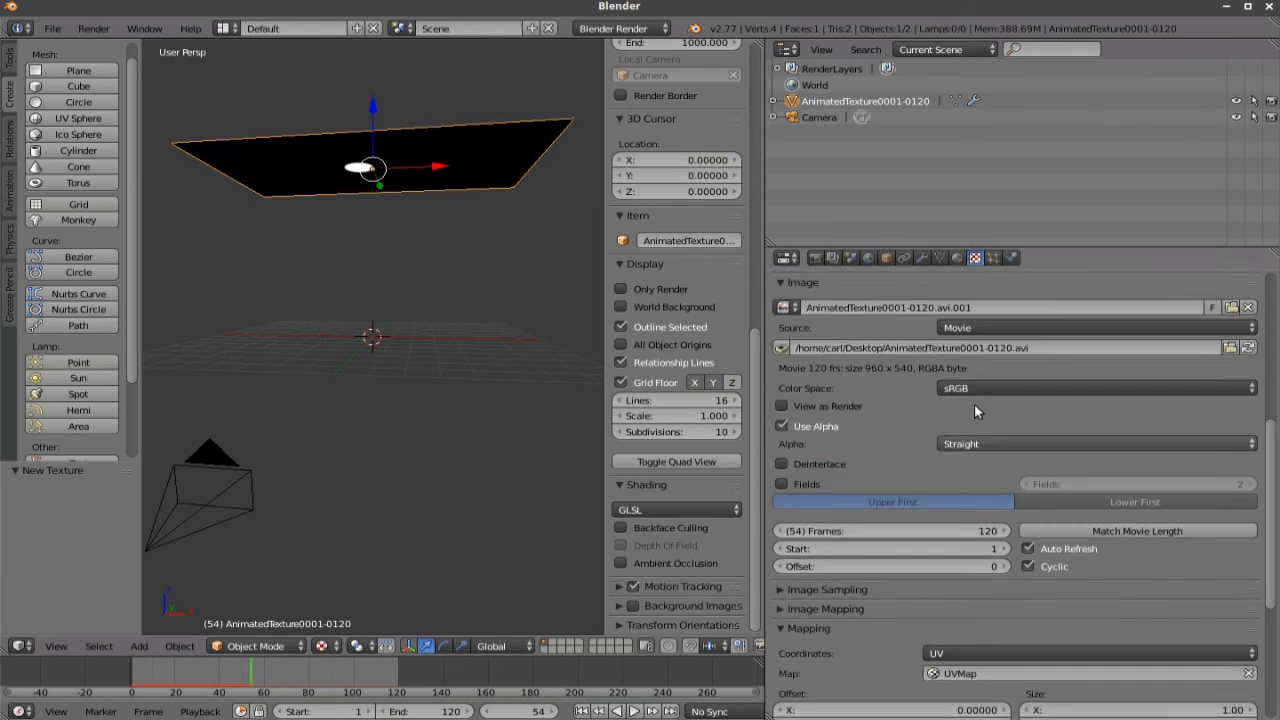
{"action": "scroll", "coordinate": [975, 405], "scroll_direction": "up", "scroll_amount": 3}
{"action": "scroll", "coordinate": [973, 405], "scroll_direction": "up", "scroll_amount": 2}
{"action": "scroll", "coordinate": [959, 414], "scroll_direction": "down", "scroll_amount": 5}
{"action": "scroll", "coordinate": [949, 420], "scroll_direction": "down", "scroll_amount": 4}
{"action": "scroll", "coordinate": [949, 420], "scroll_direction": "down", "scroll_amount": 3}
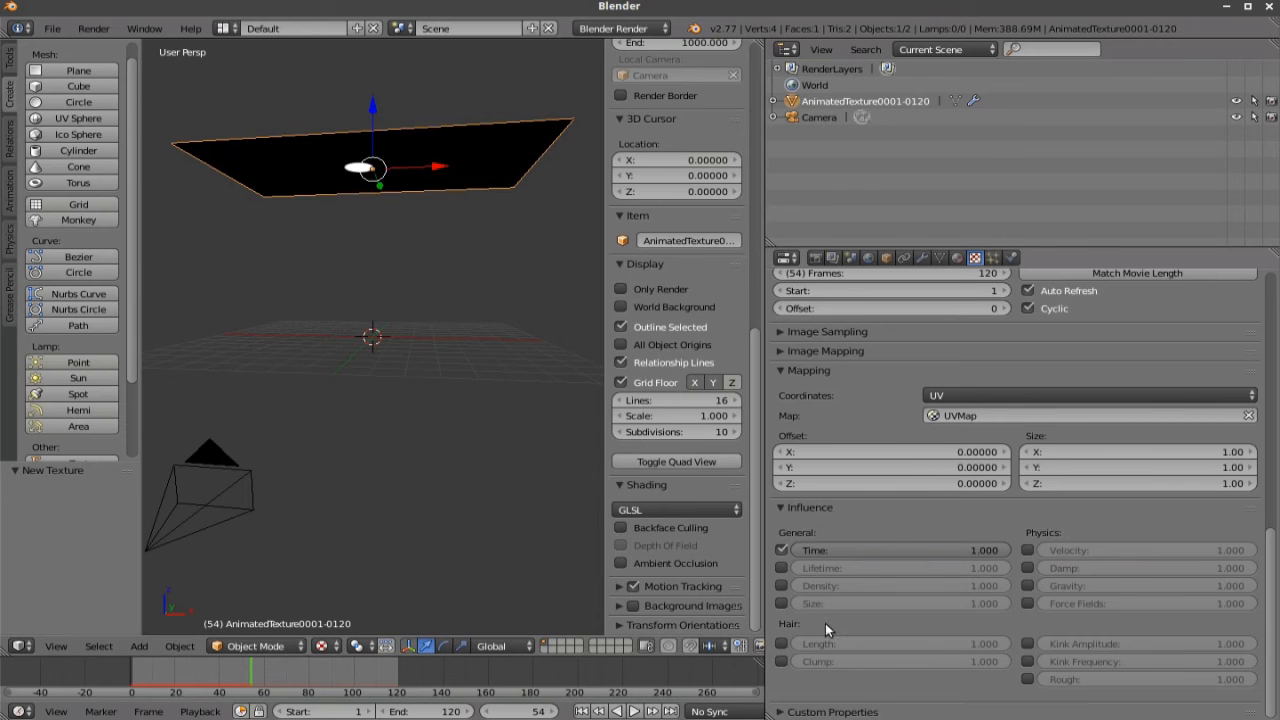
Switch the texture's influence from emission Time to particle Lifetime and rewind to frame 1.
{"action": "left_click", "coordinate": [781, 550]}
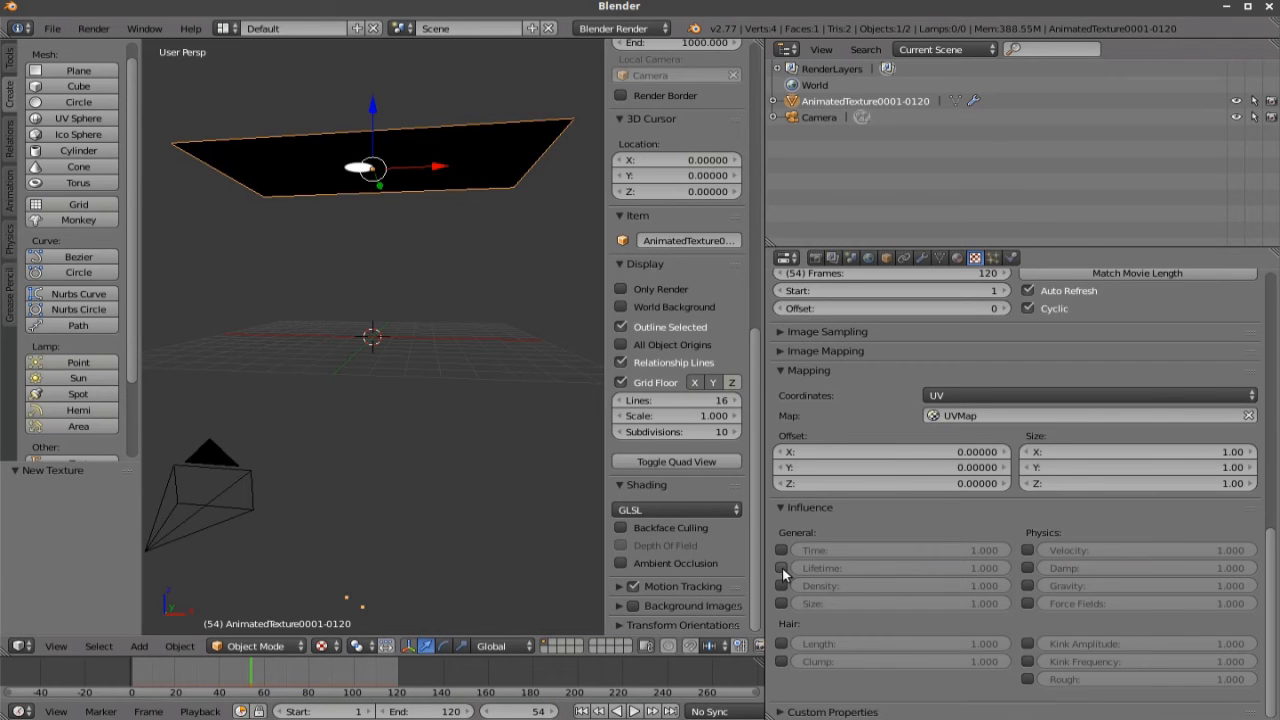
{"action": "left_click", "coordinate": [782, 567]}
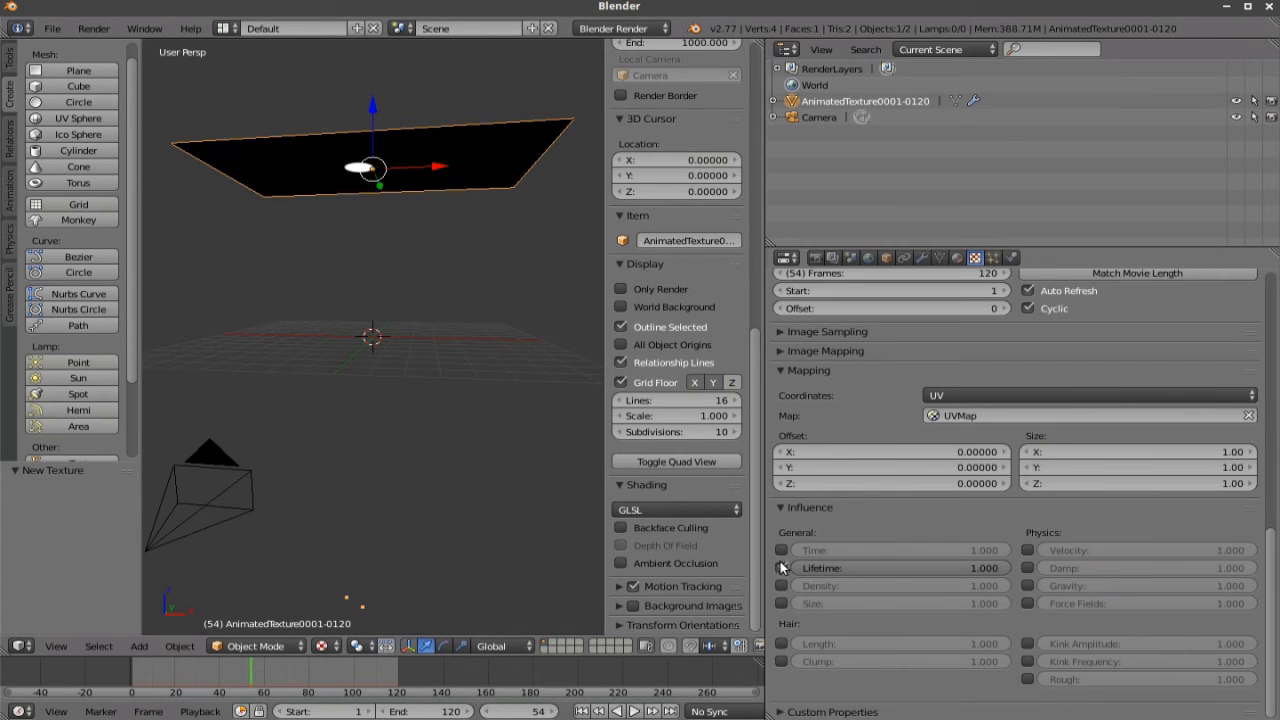
{"action": "left_click", "coordinate": [583, 711]}
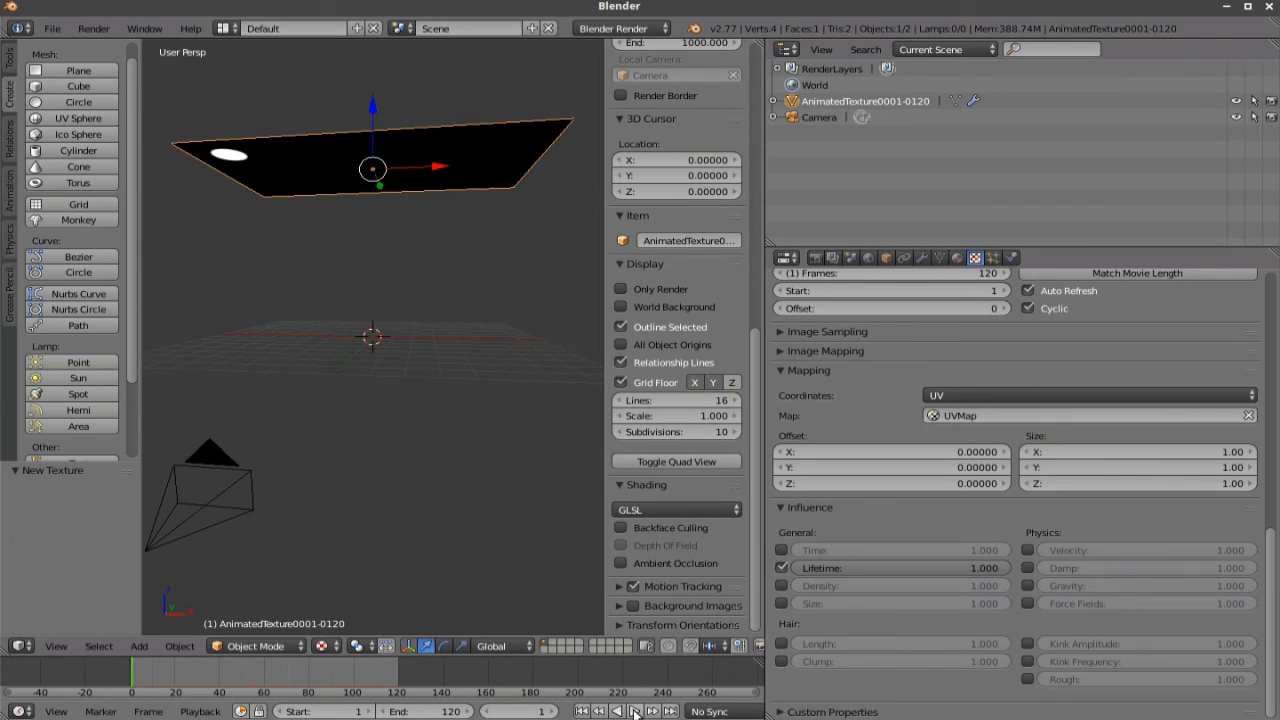
Preview the animation, stop it, and orbit to a lower front view of the plane.
{"action": "left_click", "coordinate": [633, 711]}
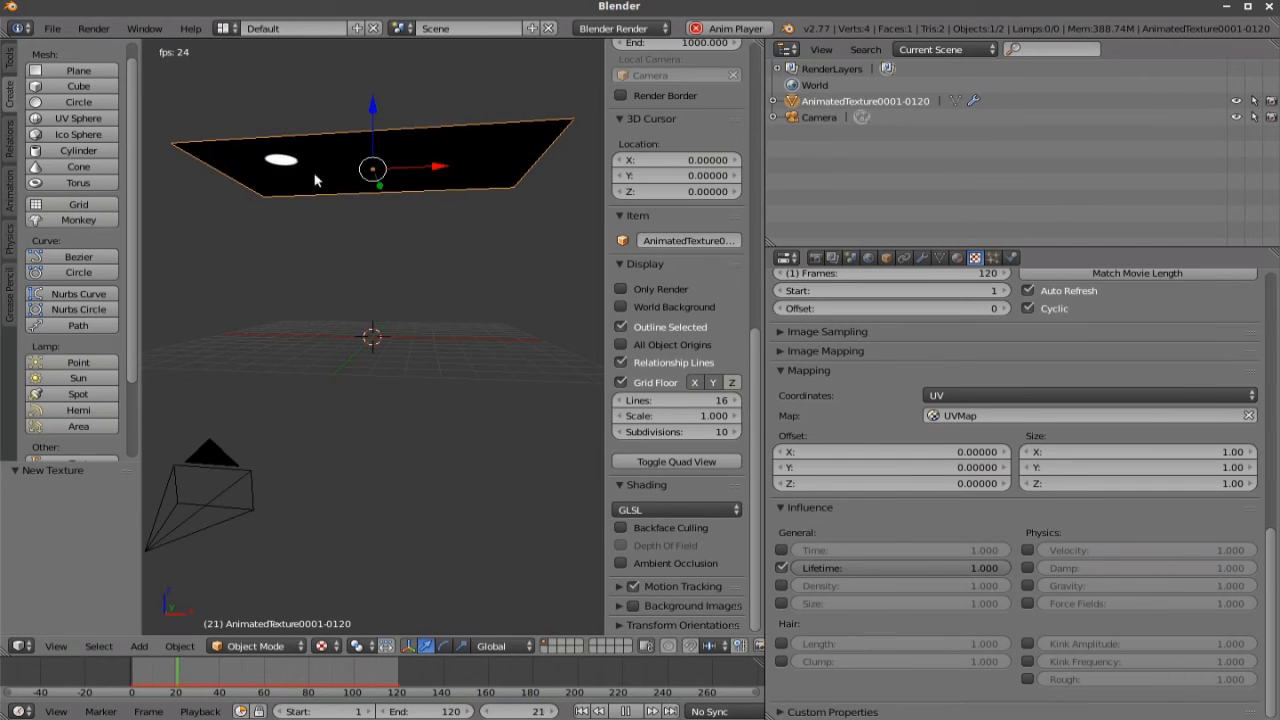
{"action": "scroll", "coordinate": [477, 314], "scroll_direction": "up", "scroll_amount": 2}
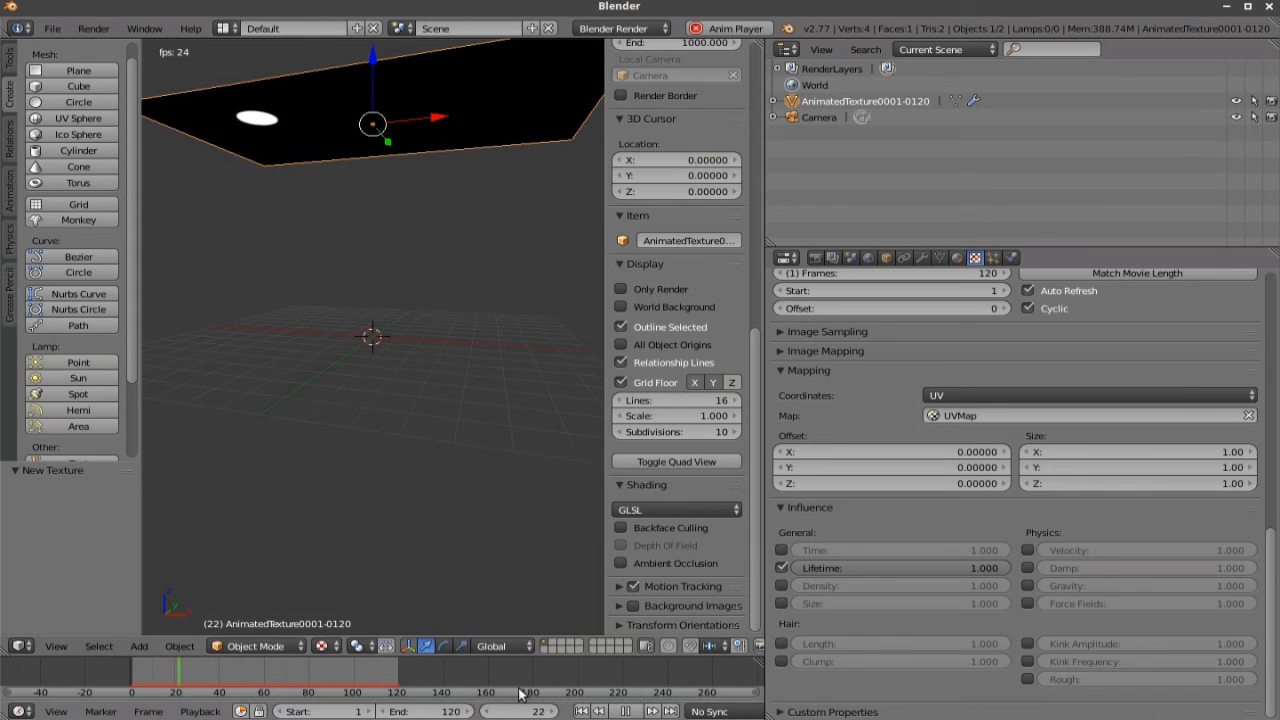
{"action": "key", "text": "alt+a"}
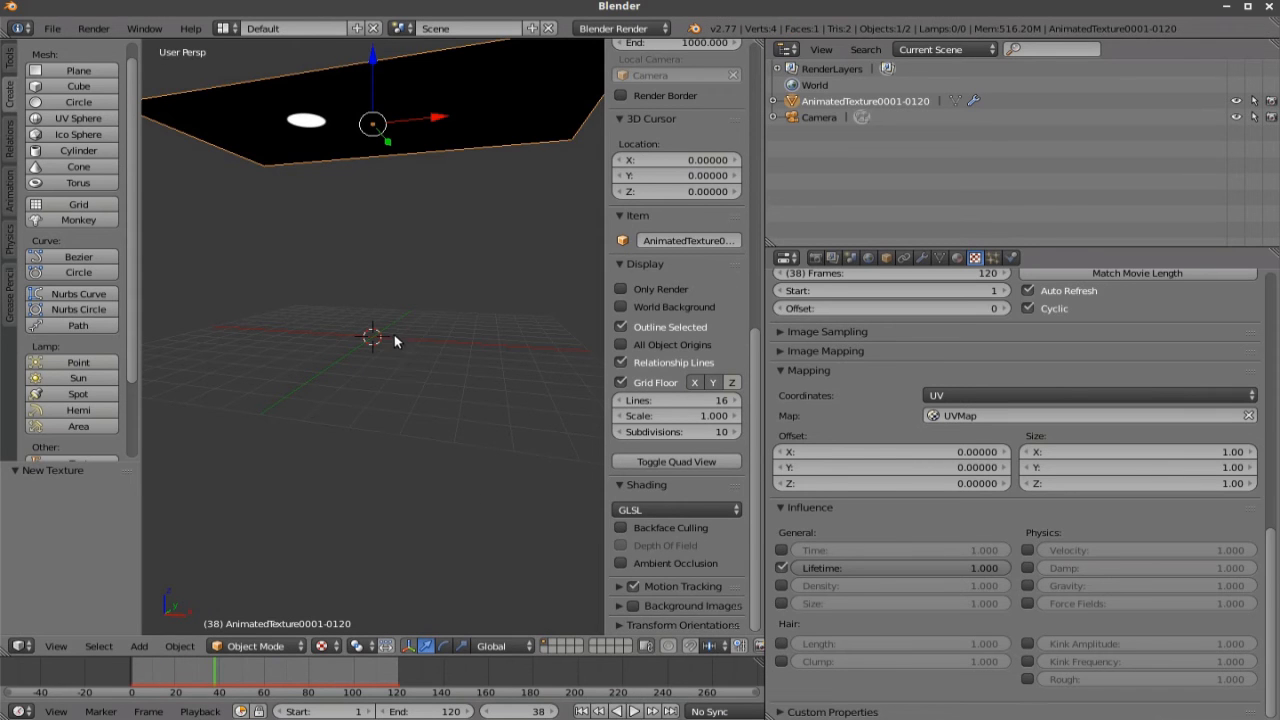
{"action": "scroll", "coordinate": [395, 335], "scroll_direction": "down", "scroll_amount": 2}
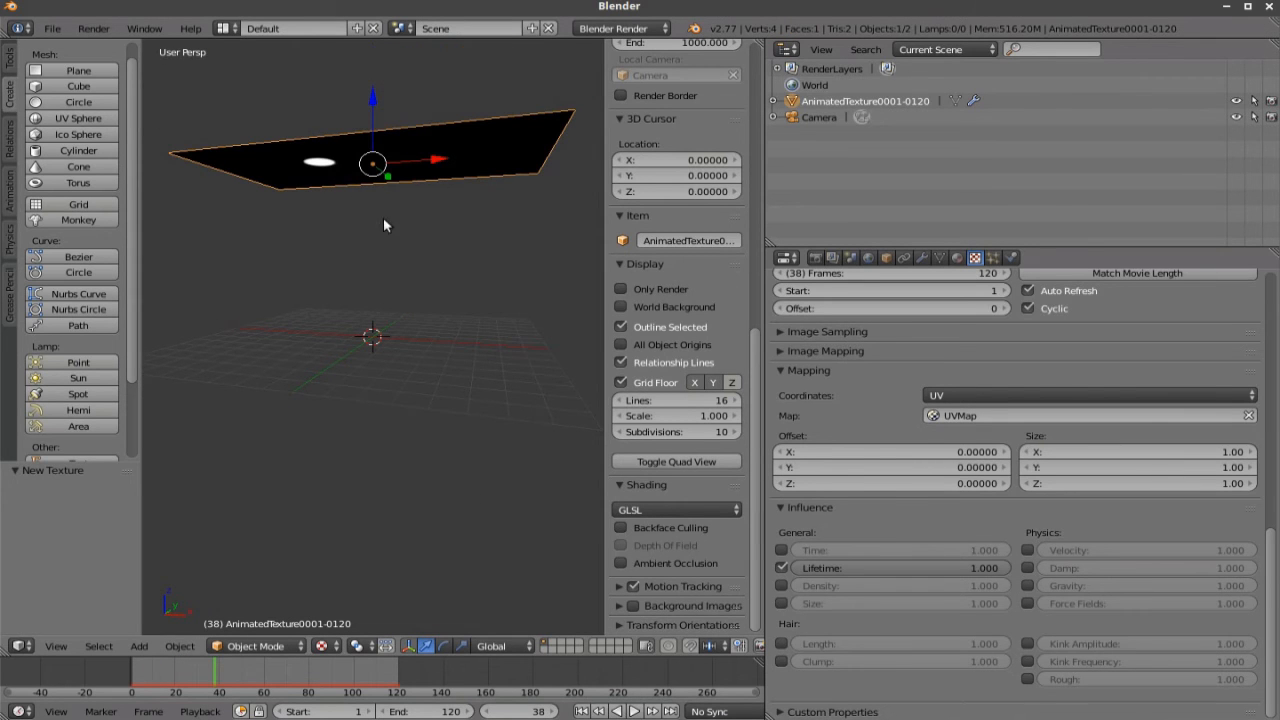
{"action": "middle_click_drag", "start_coordinate": [383, 217], "coordinate": [422, 159]}
{"action": "scroll", "coordinate": [422, 162], "scroll_direction": "up", "scroll_amount": 3}
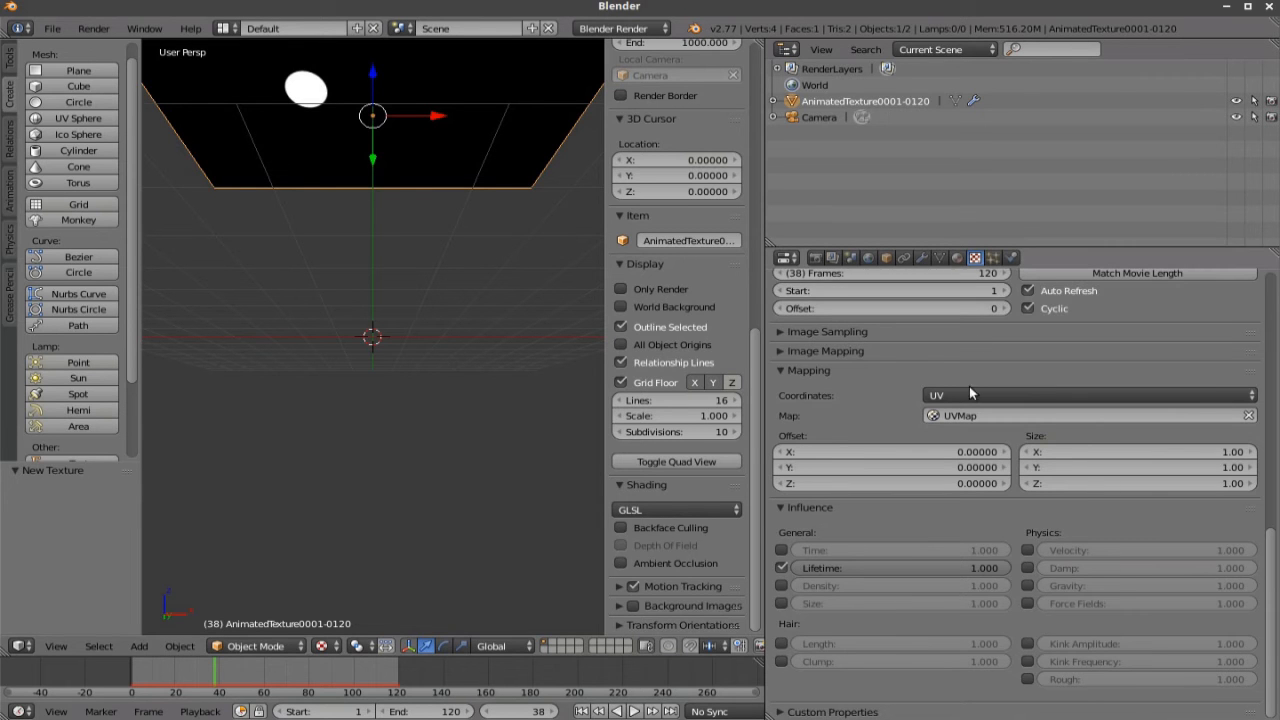
{"action": "scroll", "coordinate": [966, 393], "scroll_direction": "up", "scroll_amount": 3}
{"action": "scroll", "coordinate": [967, 400], "scroll_direction": "up", "scroll_amount": 5}
{"action": "scroll", "coordinate": [967, 390], "scroll_direction": "up", "scroll_amount": 5}
{"action": "scroll", "coordinate": [967, 390], "scroll_direction": "up", "scroll_amount": 3}
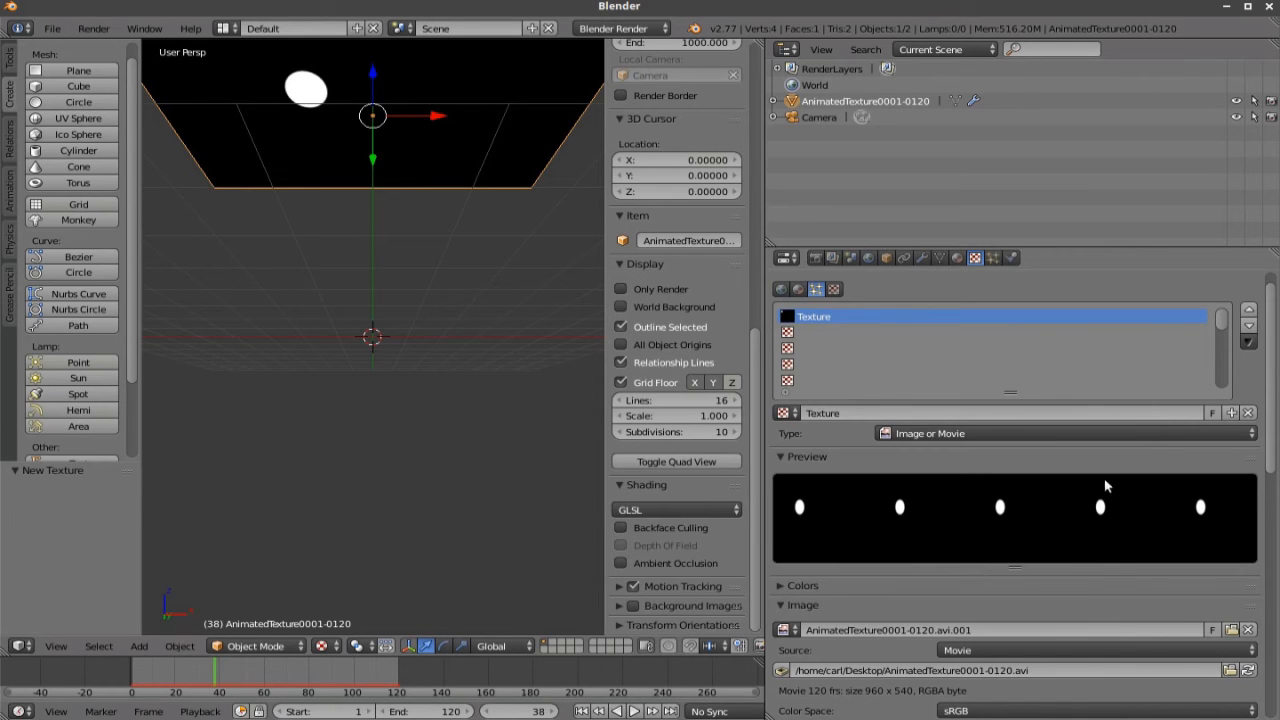
{"action": "scroll", "coordinate": [1060, 625], "scroll_direction": "down", "scroll_amount": 4}
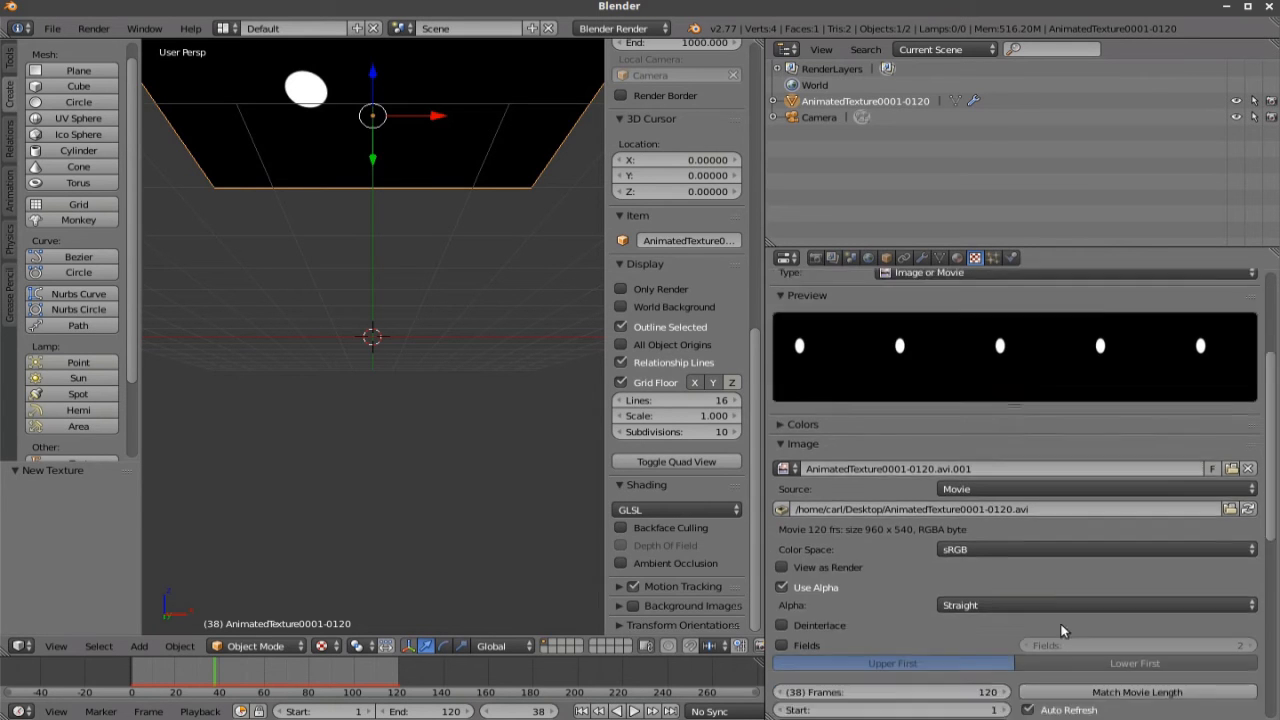
{"action": "scroll", "coordinate": [1061, 624], "scroll_direction": "down", "scroll_amount": 4}
{"action": "scroll", "coordinate": [1061, 624], "scroll_direction": "down", "scroll_amount": 3}
{"action": "scroll", "coordinate": [1059, 618], "scroll_direction": "down", "scroll_amount": 5}
Untick Lifetime influence and preview the particles falling without any texture control.
{"action": "left_click", "coordinate": [782, 567]}
{"action": "left_click", "coordinate": [583, 711]}
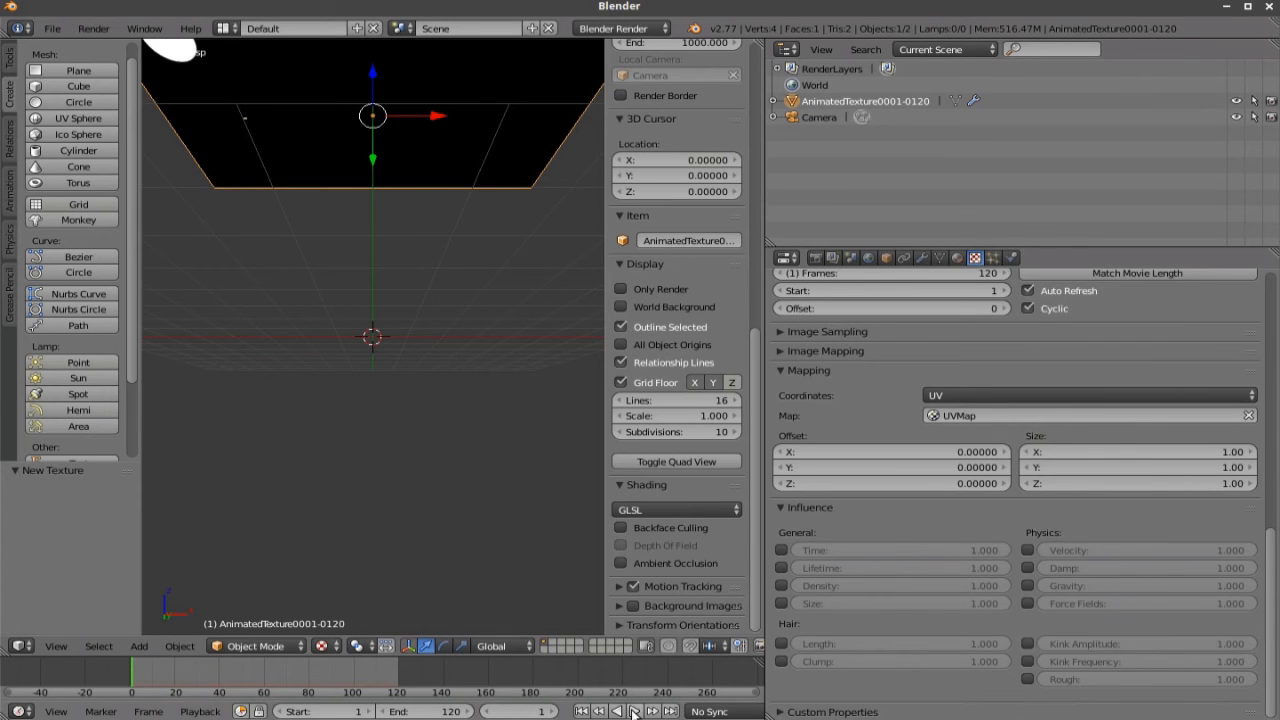
{"action": "left_click", "coordinate": [633, 711]}
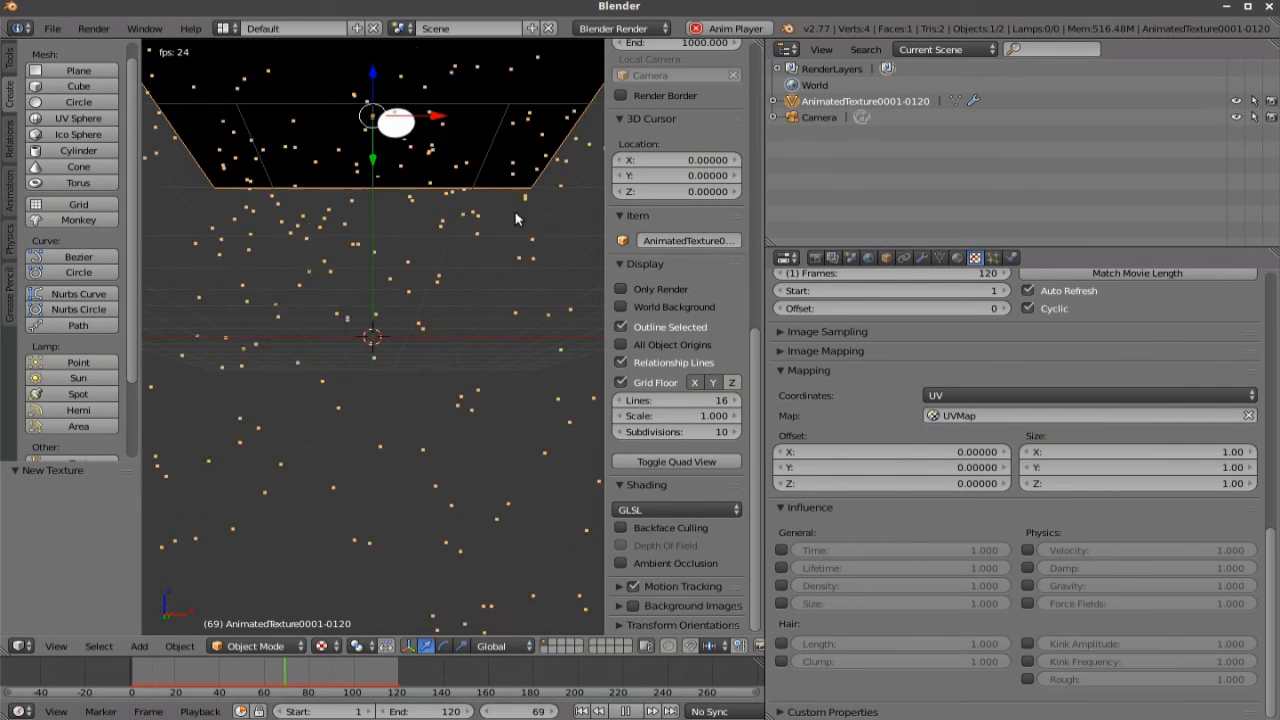
{"action": "key", "text": "Escape"}
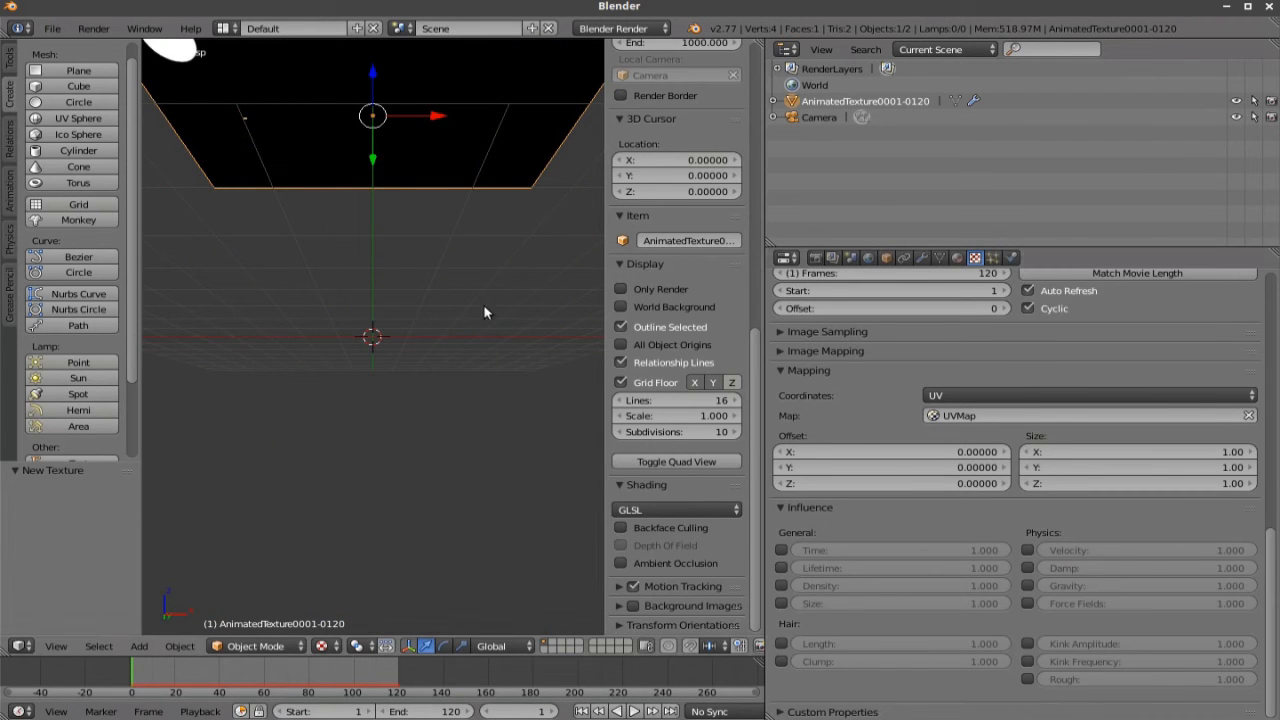
{"action": "mouse_move", "coordinate": [469, 289]}
{"action": "middle_mouse_down"}
{"action": "mouse_move", "coordinate": [372, 245]}
{"action": "mouse_move", "coordinate": [534, 343]}
{"action": "middle_mouse_up"}
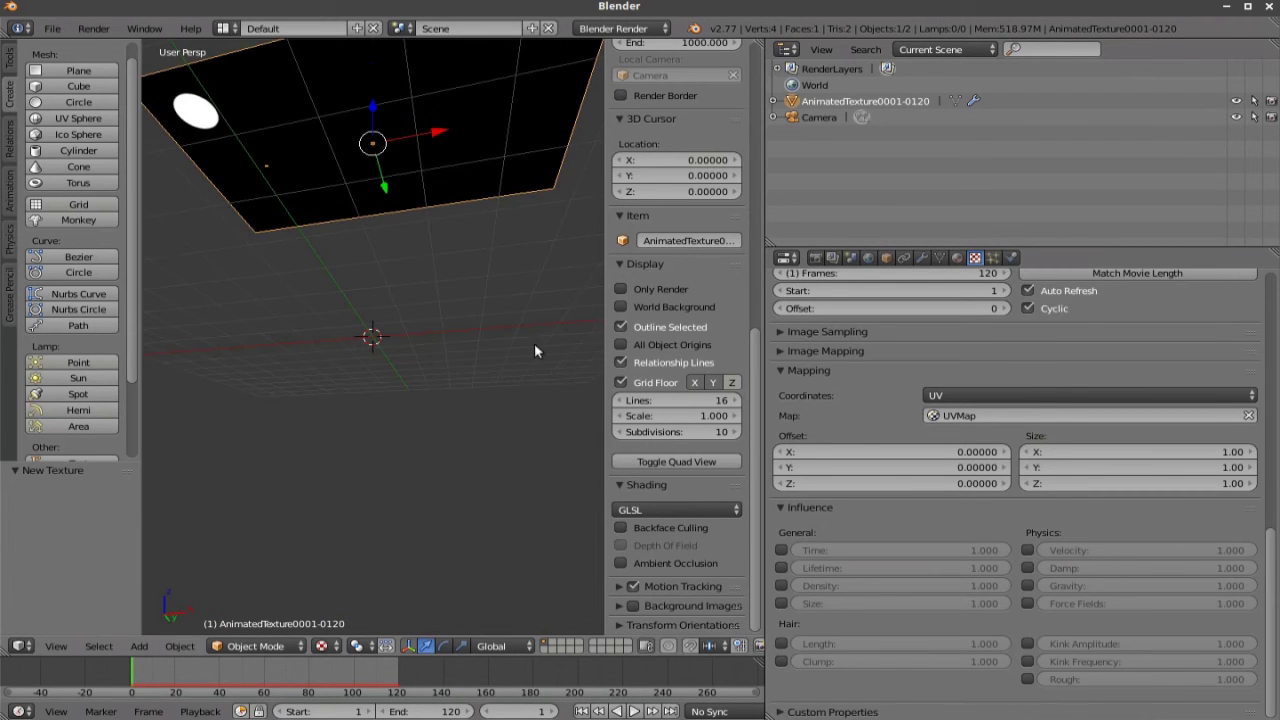
Re-enable Lifetime influence and set the particle Emission Number to 20000.
{"action": "left_click", "coordinate": [781, 568]}
{"action": "left_click", "coordinate": [992, 258]}
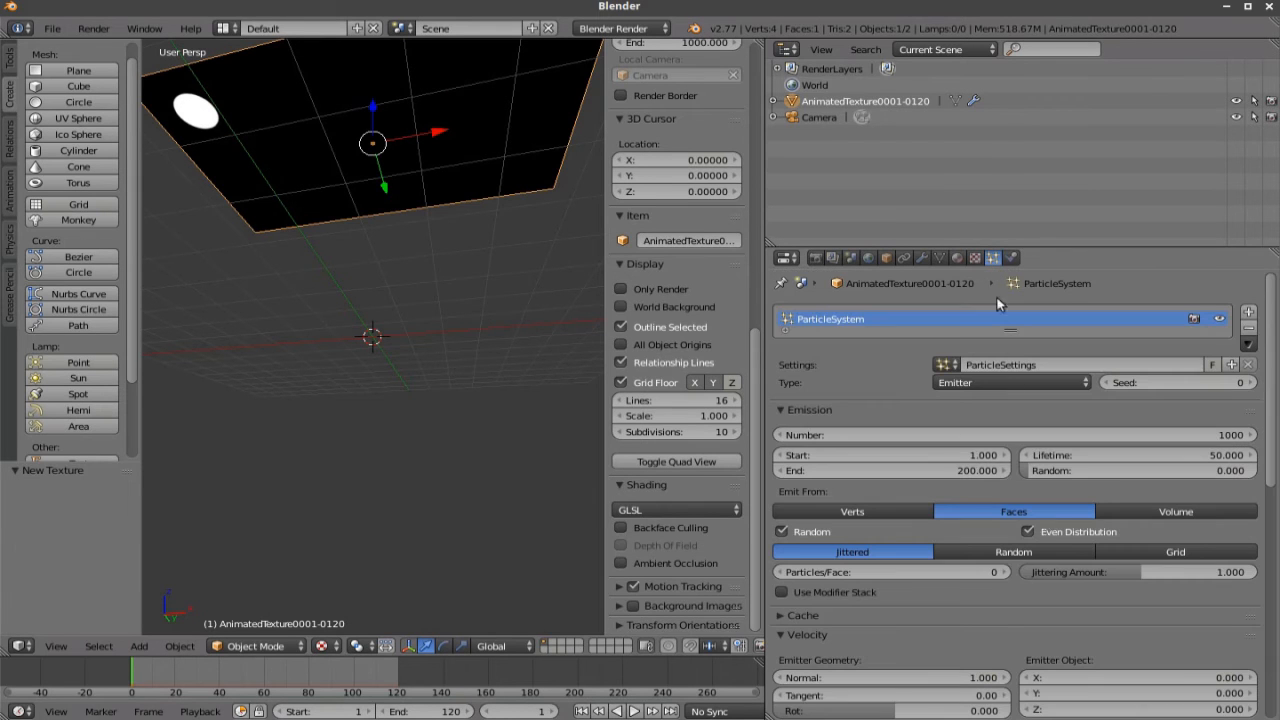
{"action": "double_click", "coordinate": [992, 435]}
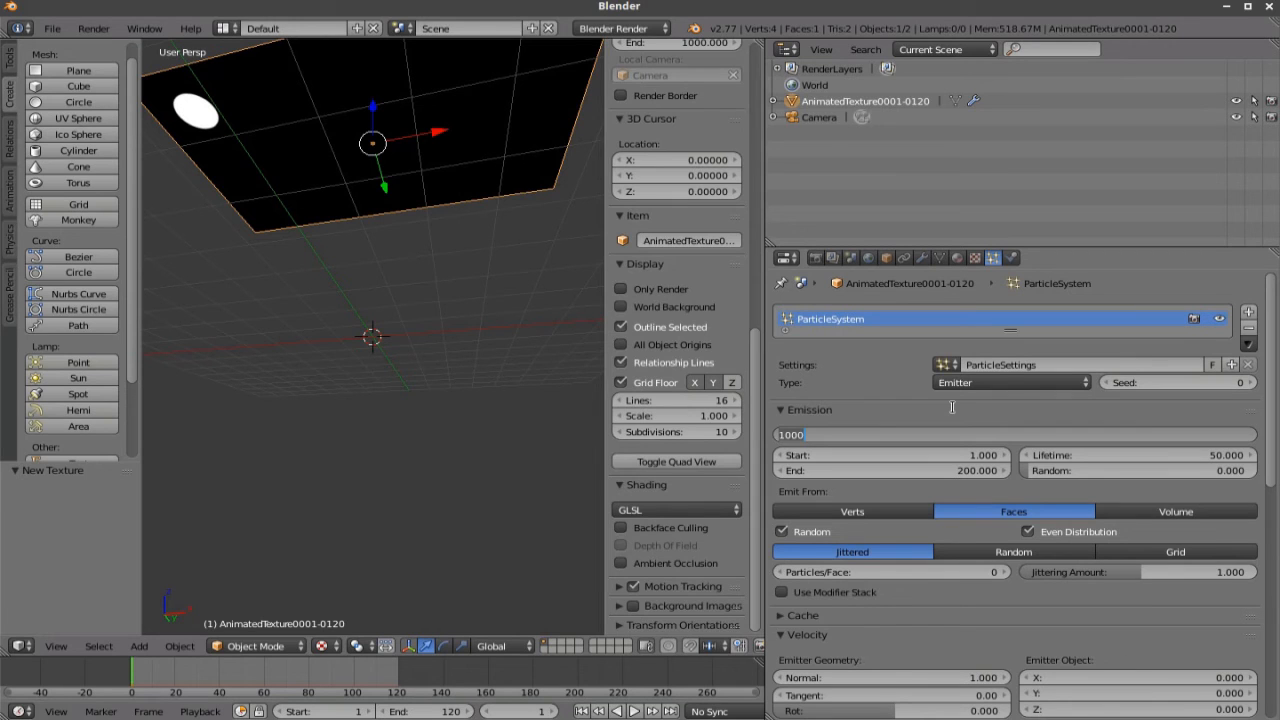
{"action": "type", "text": "20"}
{"action": "key", "text": "Return"}
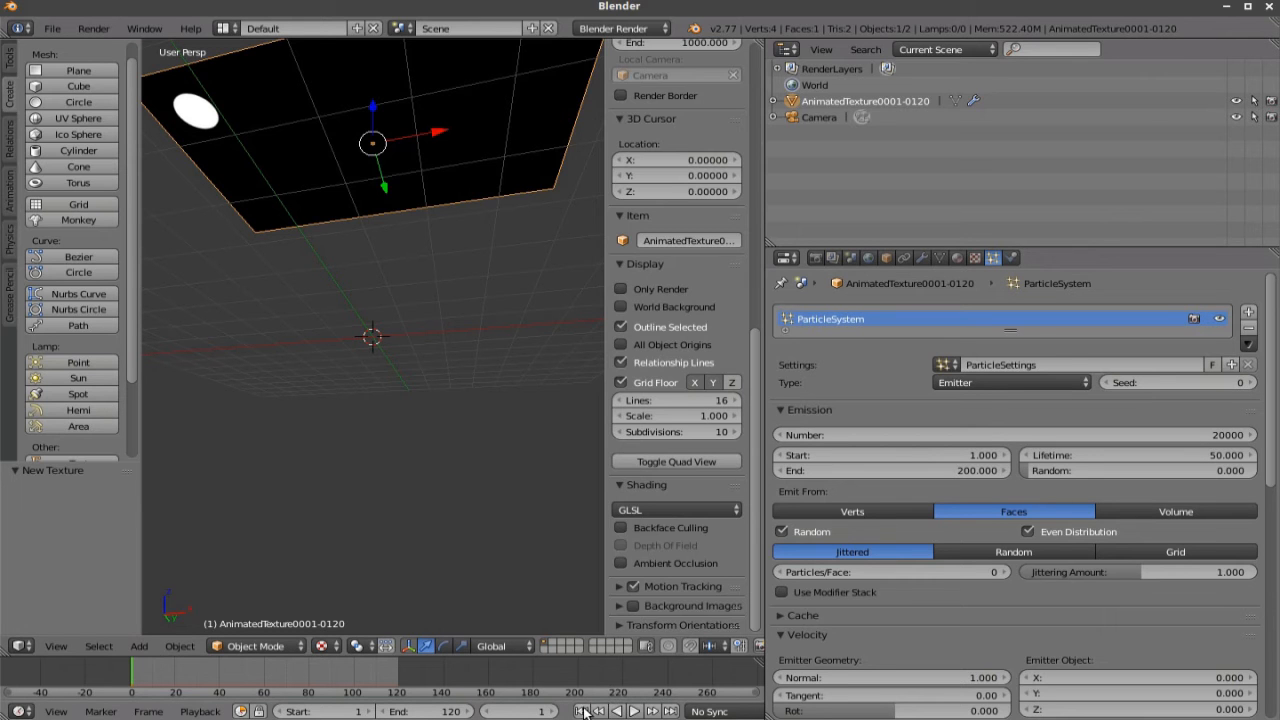
Play the animation to check the denser emission, rewind, replay and stop.
{"action": "left_click", "coordinate": [626, 711]}
{"action": "key", "text": "g"}
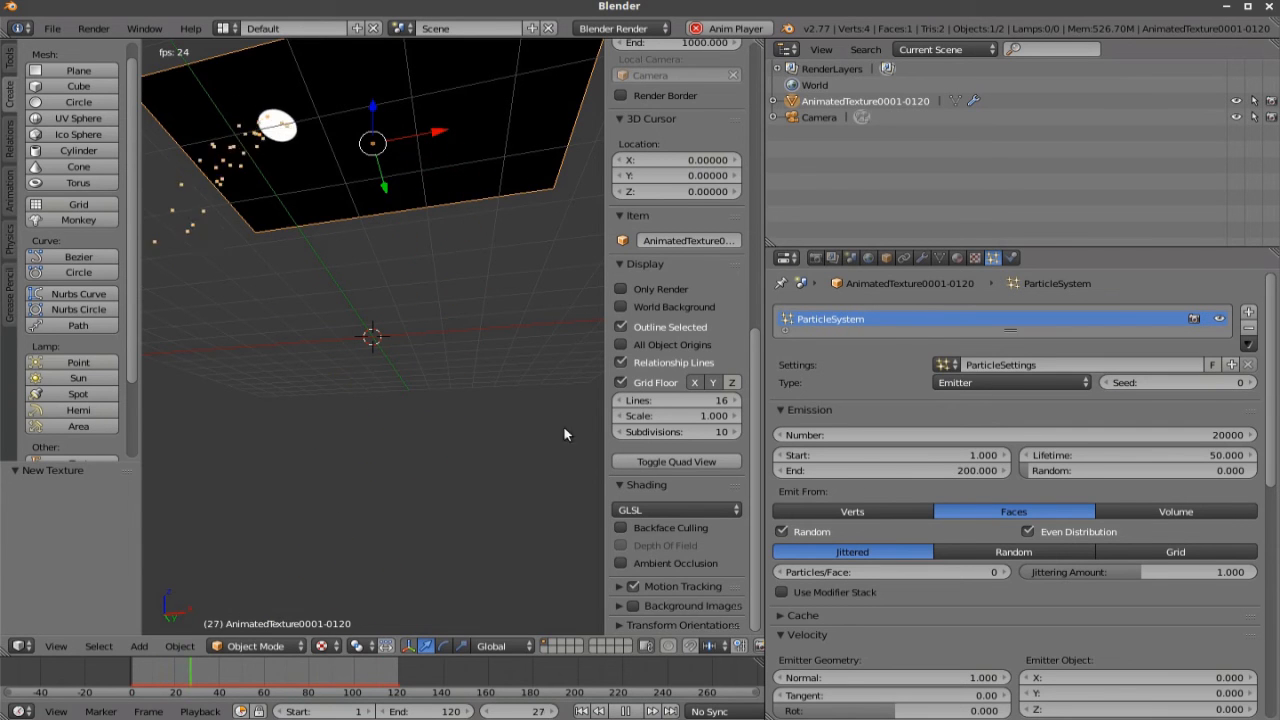
{"action": "left_click", "coordinate": [360, 140]}
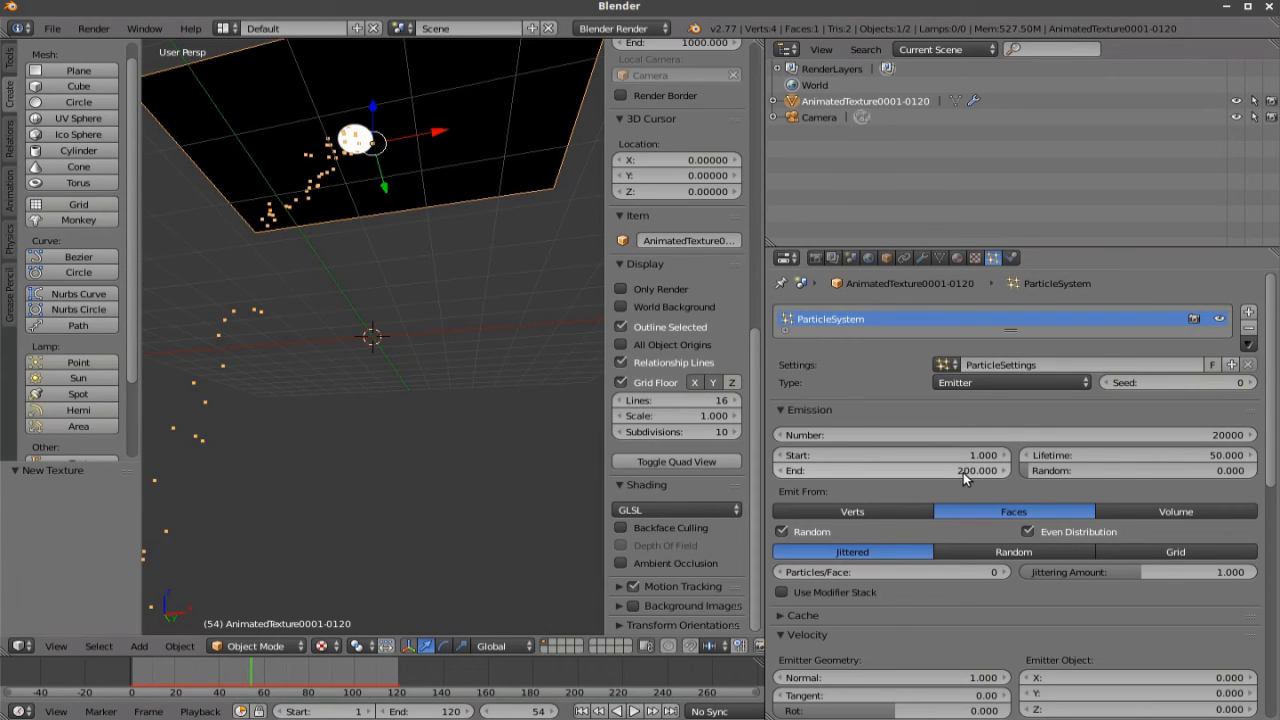
{"action": "left_click", "coordinate": [583, 711]}
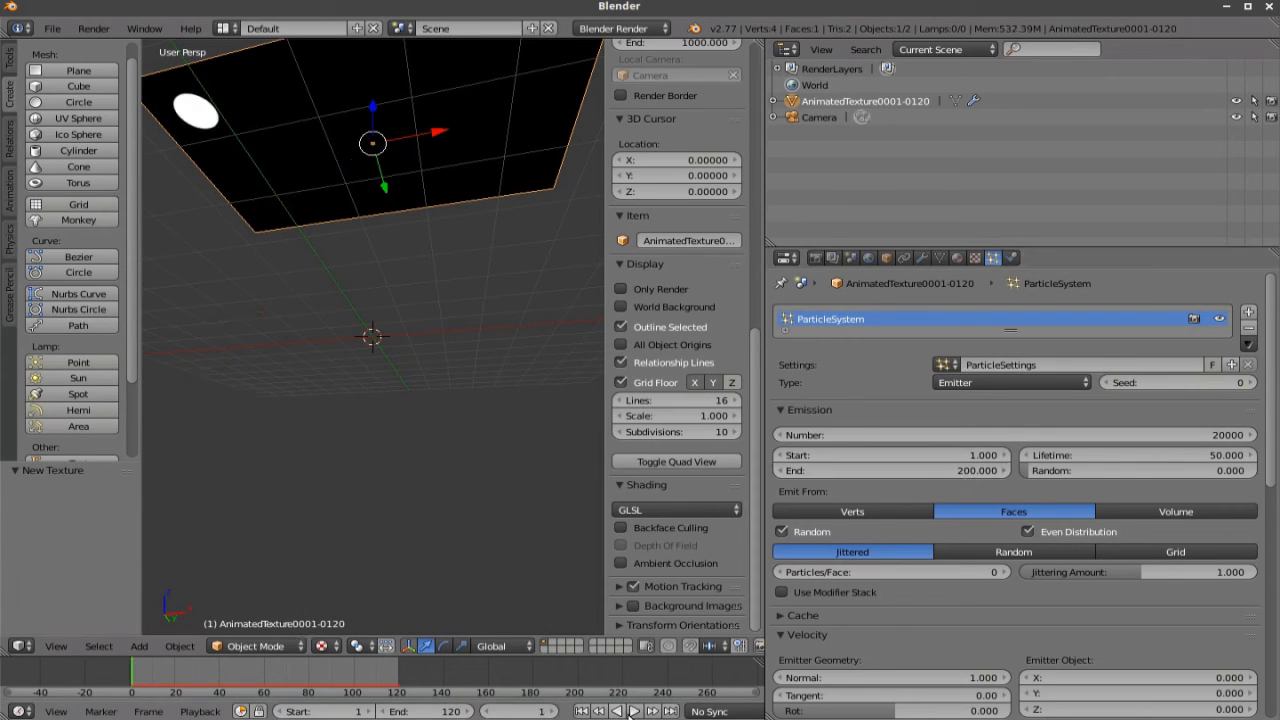
{"action": "left_click", "coordinate": [633, 711]}
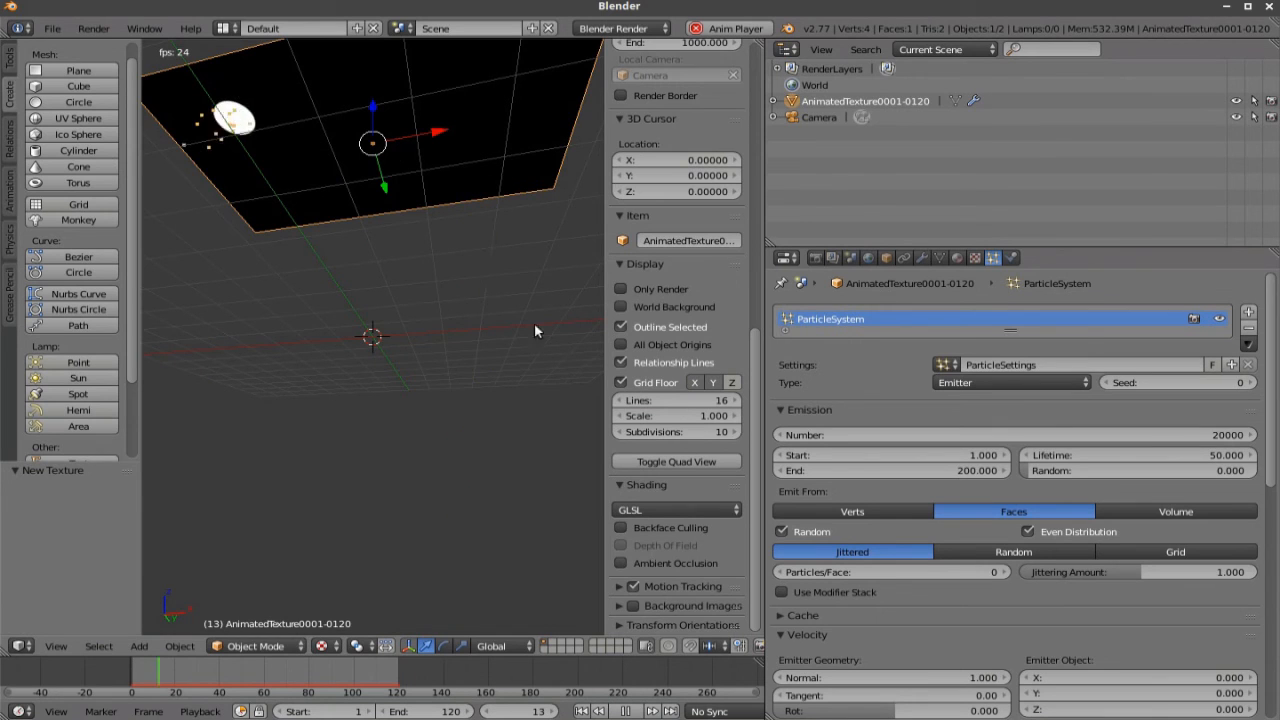
{"action": "left_click", "coordinate": [617, 712]}
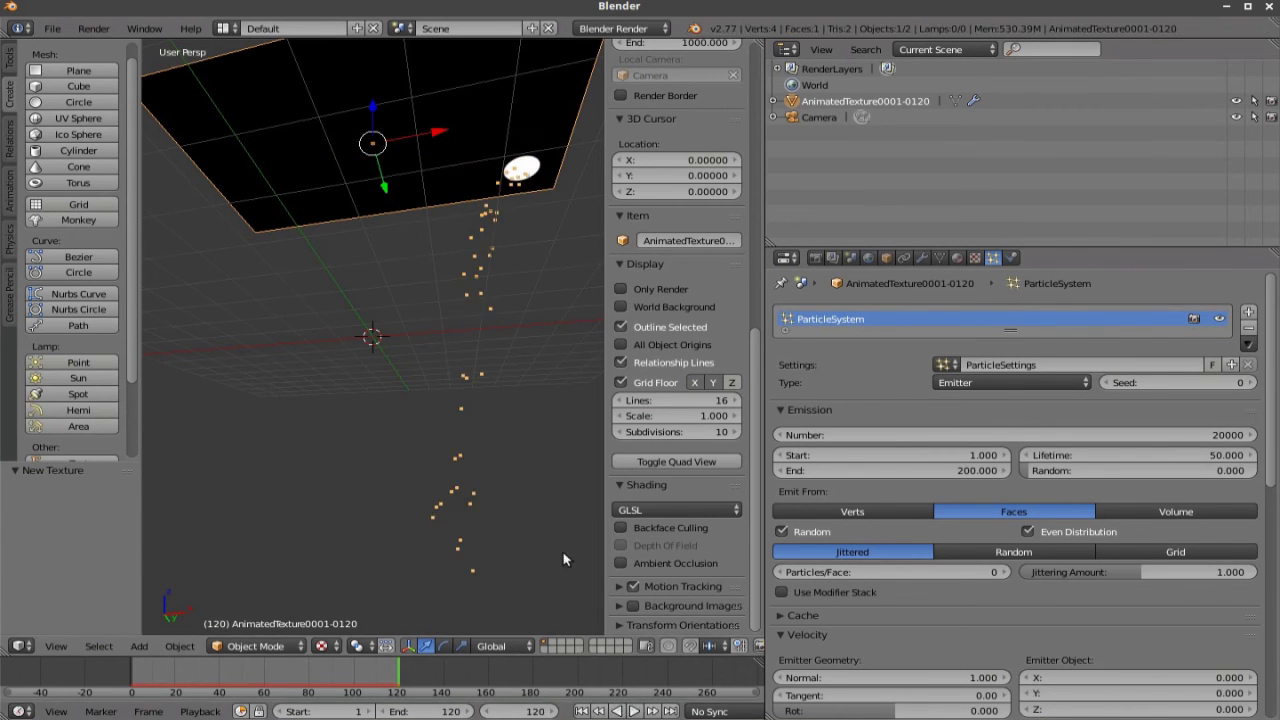
Rewind to frame 1 and raise the particle Emission Number to 200000.
{"action": "left_click", "coordinate": [582, 711]}
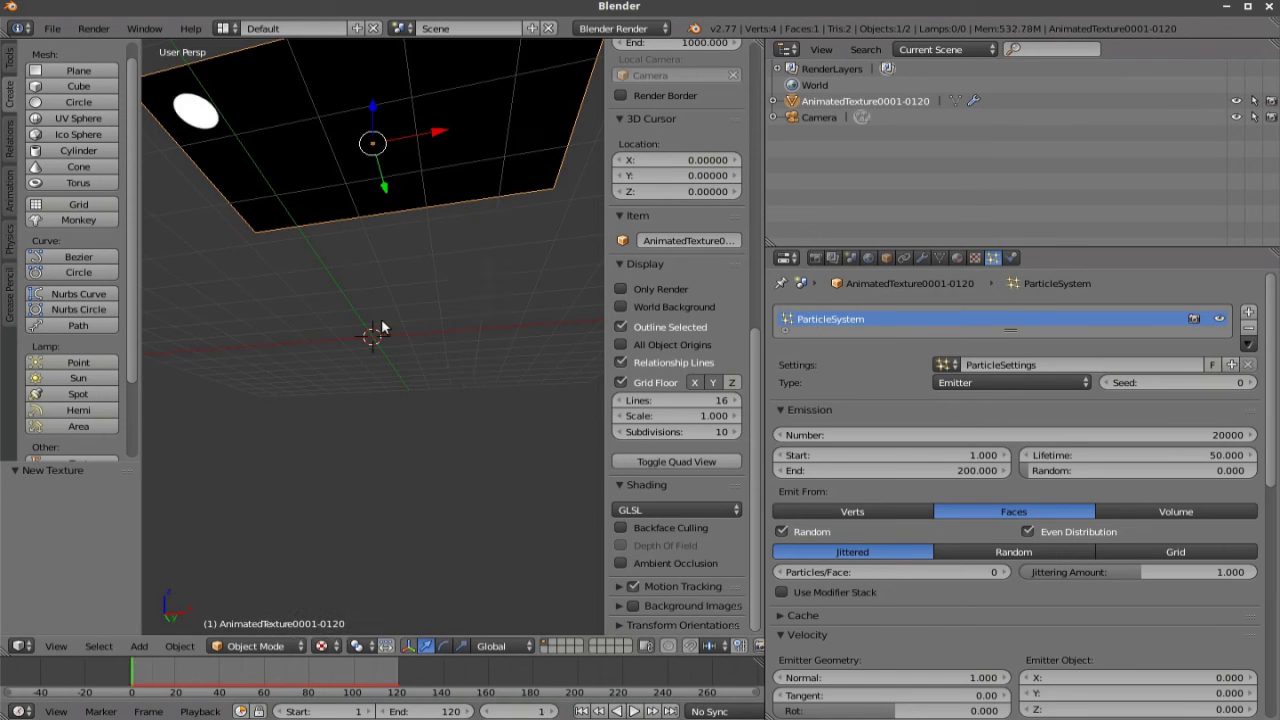
{"action": "left_click", "coordinate": [1030, 434]}
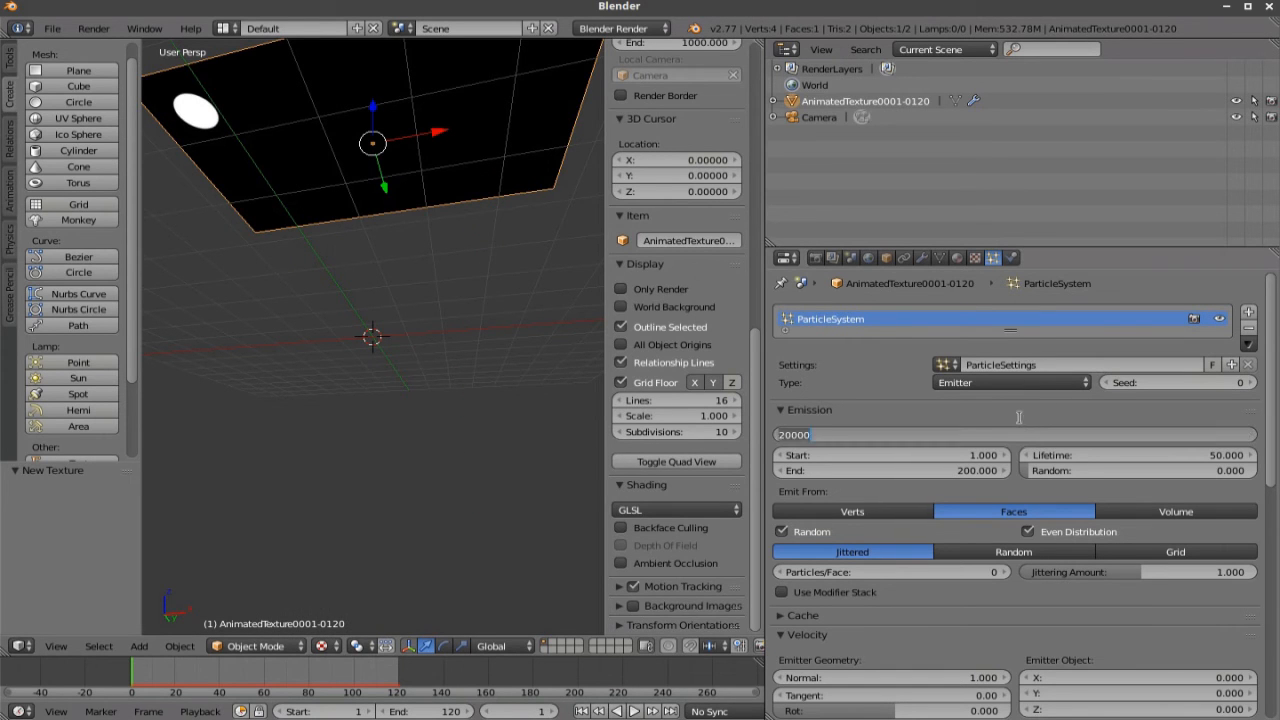
{"action": "type", "text": "2"}
{"action": "key", "text": "Return"}
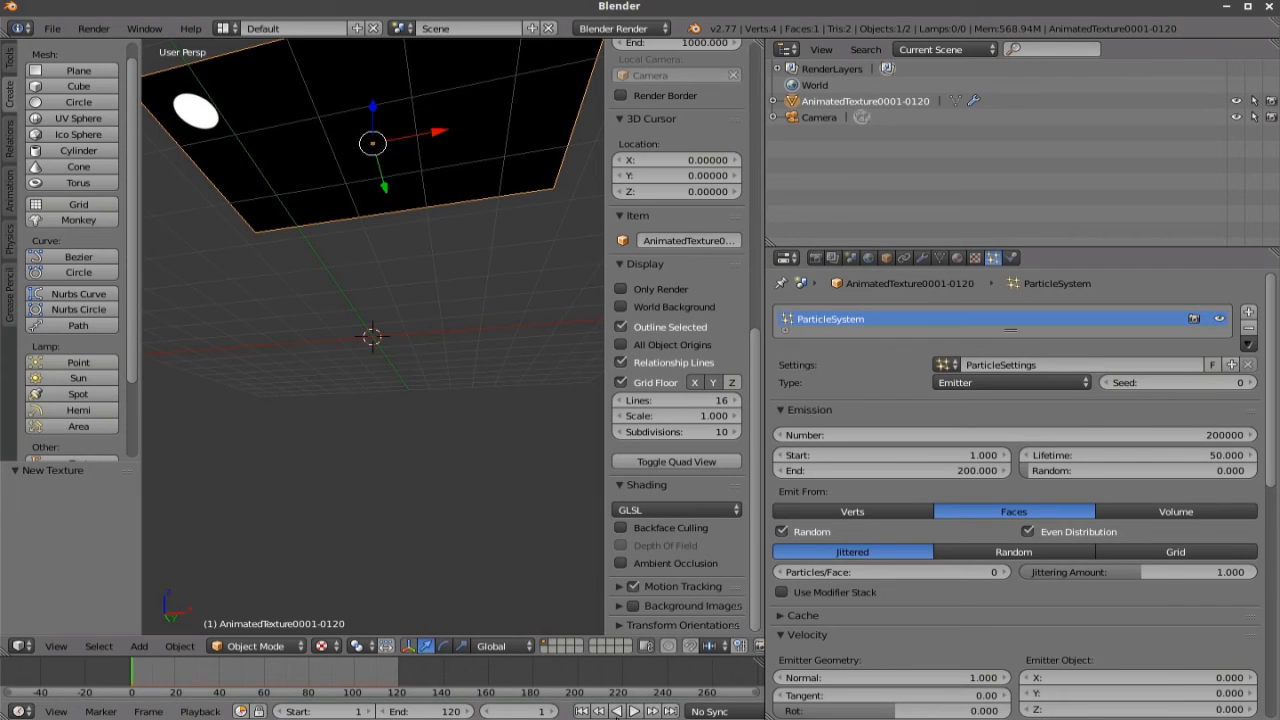
Play the animation with the larger count, stop it, and show the particle texture settings.
{"action": "left_click", "coordinate": [650, 711]}
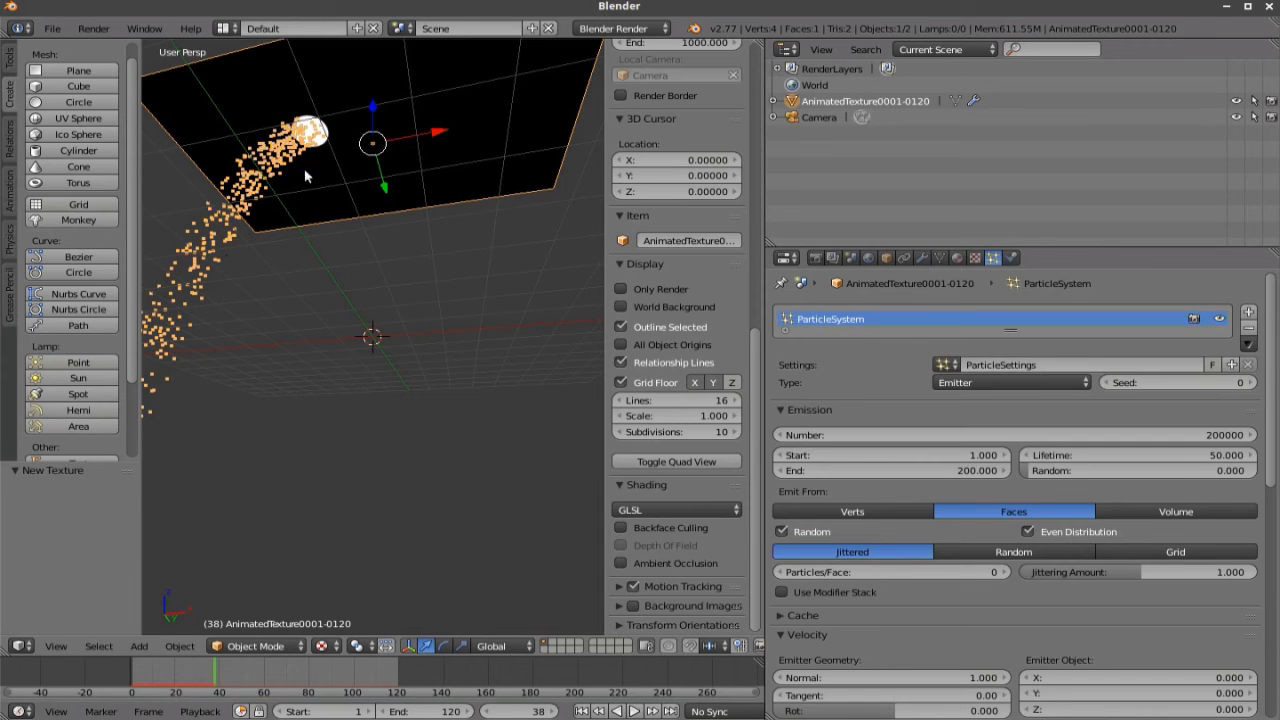
{"action": "left_click", "coordinate": [630, 710]}
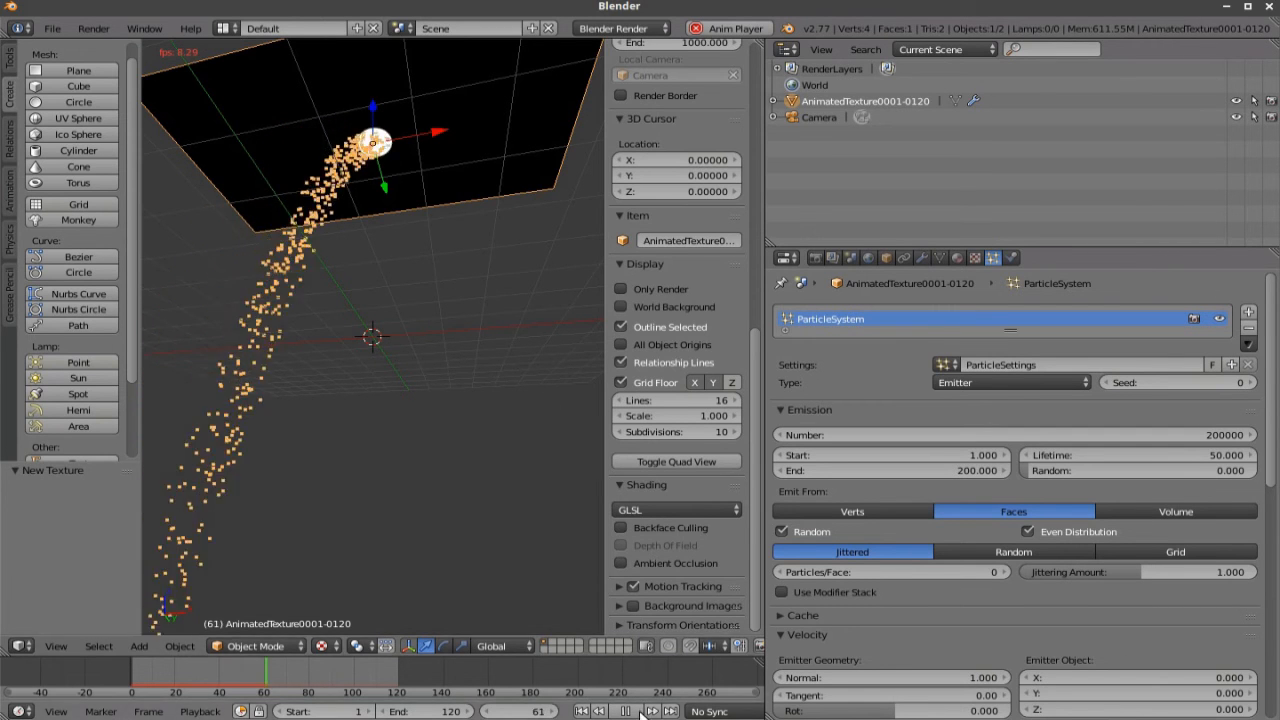
{"action": "key", "text": "alt+a"}
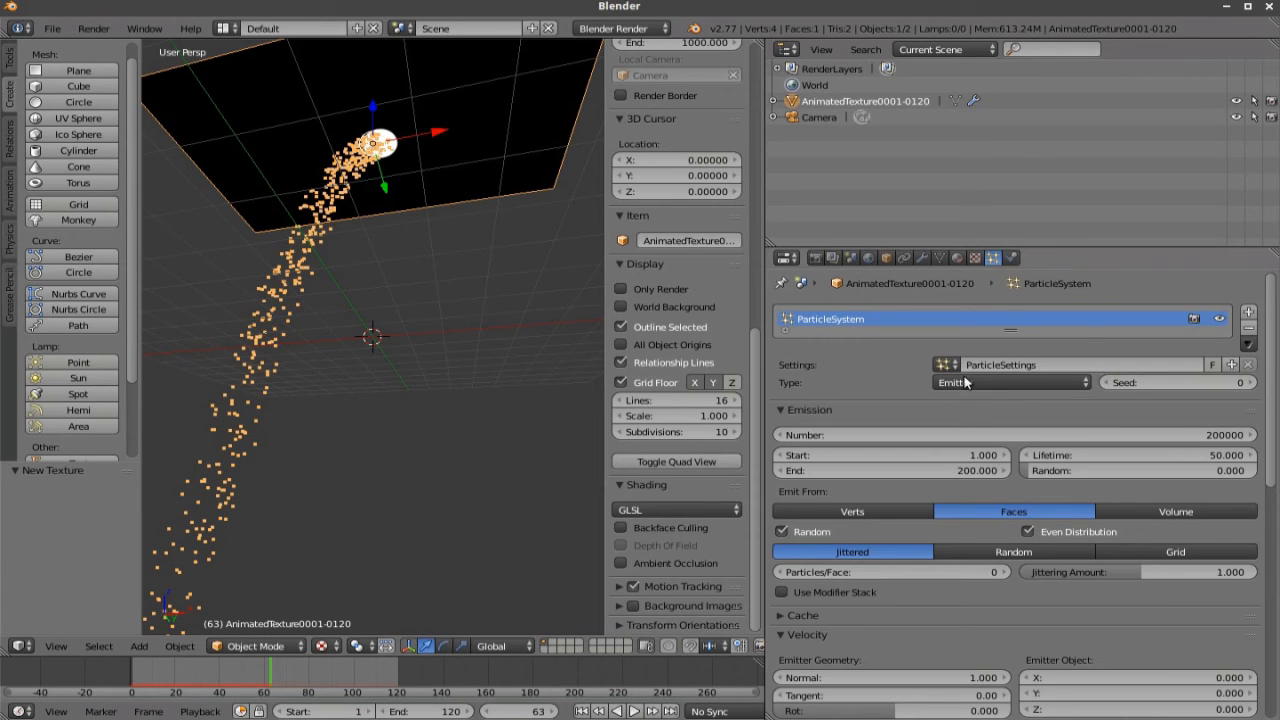
{"action": "left_click", "coordinate": [621, 344]}
{"action": "left_click", "coordinate": [977, 258]}
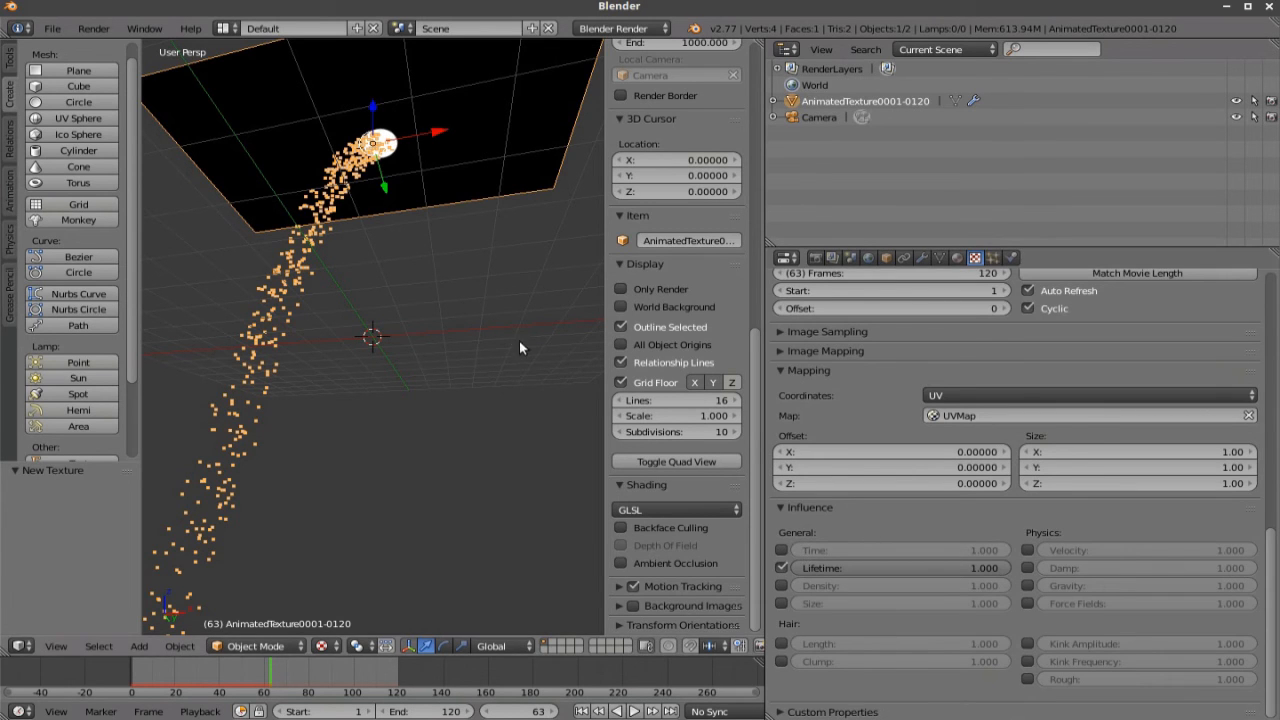
Return to the particle settings and orbit around the plane to inspect the particle stream.
{"action": "left_click", "coordinate": [993, 258]}
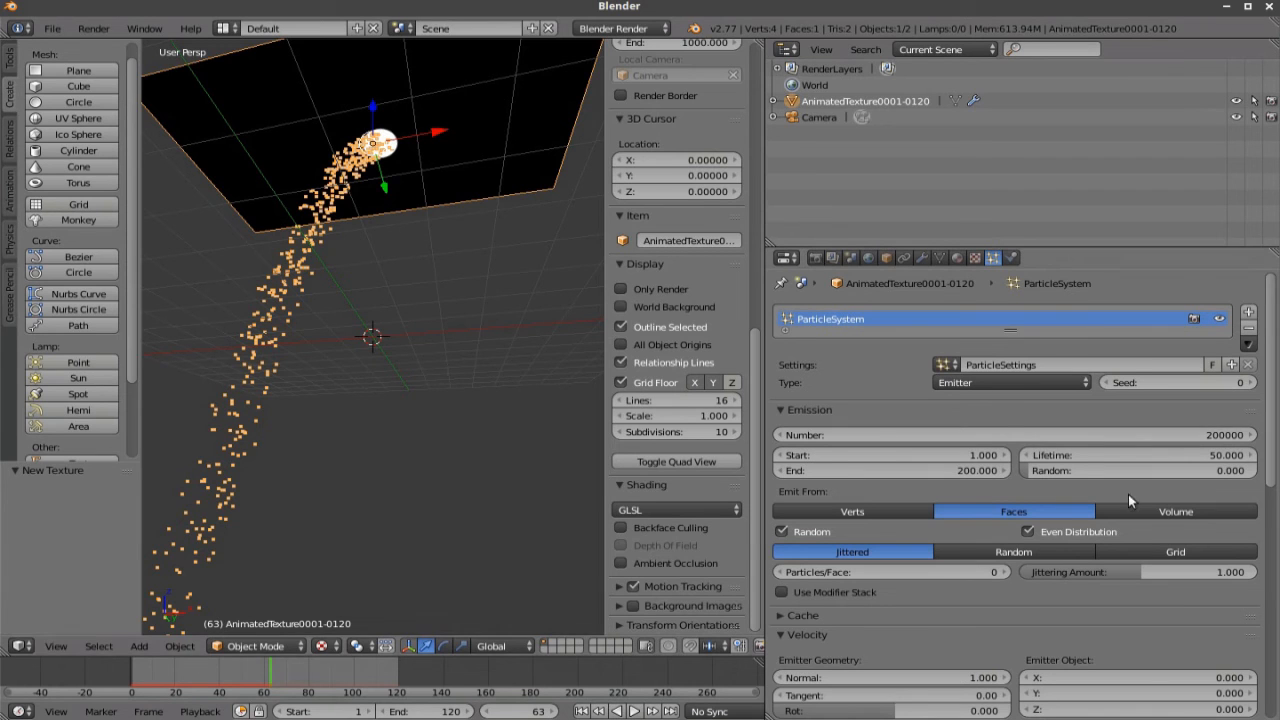
{"action": "mouse_move", "coordinate": [452, 238]}
{"action": "middle_mouse_down"}
{"action": "mouse_move", "coordinate": [429, 316]}
{"action": "mouse_move", "coordinate": [406, 276]}
{"action": "mouse_move", "coordinate": [394, 314]}
{"action": "mouse_move", "coordinate": [440, 230]}
{"action": "mouse_move", "coordinate": [488, 216]}
{"action": "mouse_move", "coordinate": [540, 250]}
{"action": "middle_mouse_up"}
{"action": "scroll", "coordinate": [450, 248], "scroll_direction": "up", "scroll_amount": 2}
{"action": "middle_click_drag", "start_coordinate": [450, 248], "coordinate": [341, 139]}
{"action": "scroll", "coordinate": [490, 252], "scroll_direction": "up", "scroll_amount": 1}
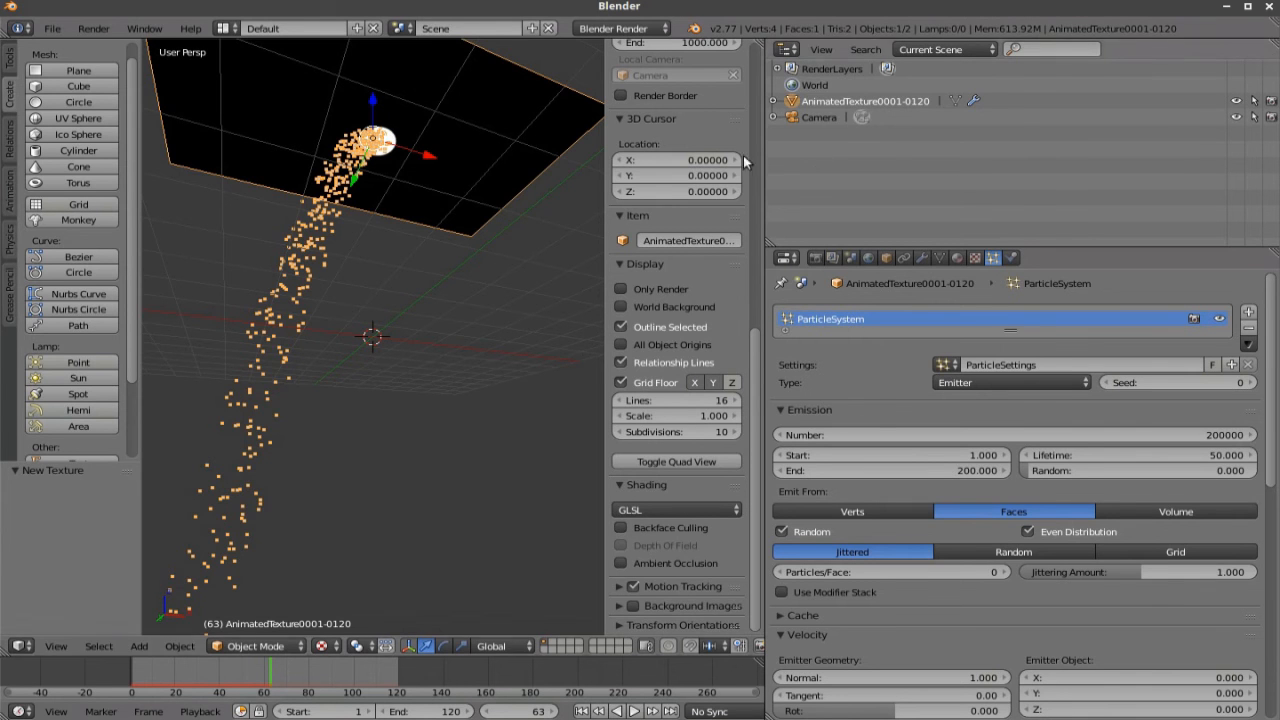
{"action": "scroll", "coordinate": [467, 191], "scroll_direction": "up", "scroll_amount": 1}
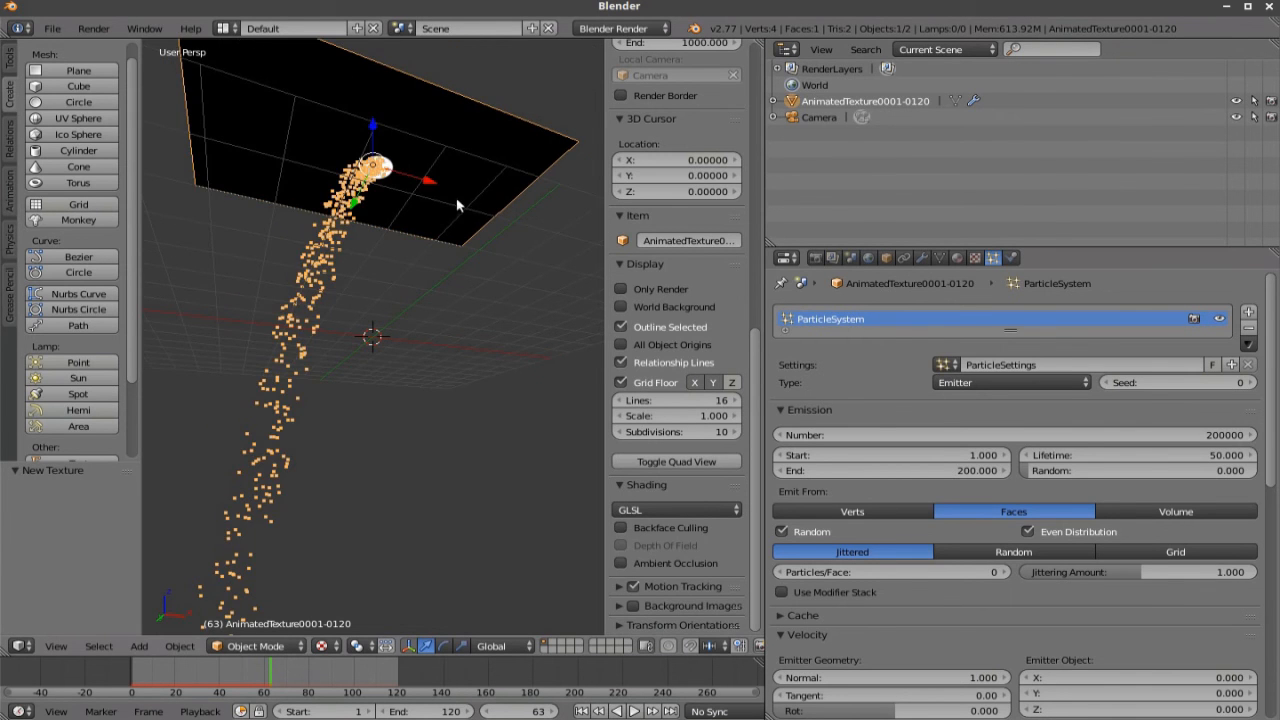
{"action": "mouse_move", "coordinate": [454, 197]}
{"action": "middle_mouse_down"}
{"action": "mouse_move", "coordinate": [348, 247]}
{"action": "mouse_move", "coordinate": [393, 206]}
{"action": "mouse_move", "coordinate": [424, 234]}
{"action": "mouse_move", "coordinate": [421, 301]}
{"action": "mouse_move", "coordinate": [429, 203]}
{"action": "mouse_move", "coordinate": [417, 191]}
{"action": "mouse_move", "coordinate": [463, 128]}
{"action": "mouse_move", "coordinate": [430, 98]}
{"action": "mouse_move", "coordinate": [438, 73]}
{"action": "mouse_move", "coordinate": [439, 85]}
{"action": "middle_mouse_up"}
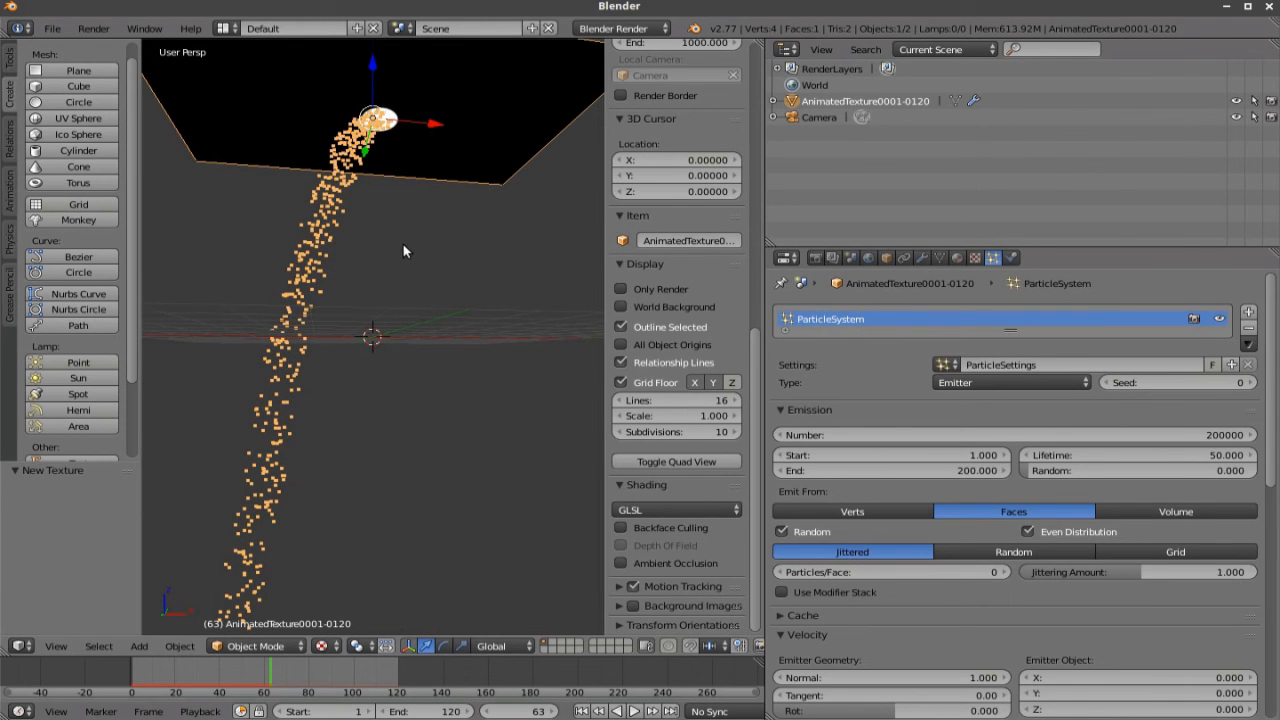
{"action": "scroll", "coordinate": [403, 242], "scroll_direction": "up", "scroll_amount": 3}
{"action": "middle_click_drag", "start_coordinate": [370, 262], "coordinate": [292, 252]}
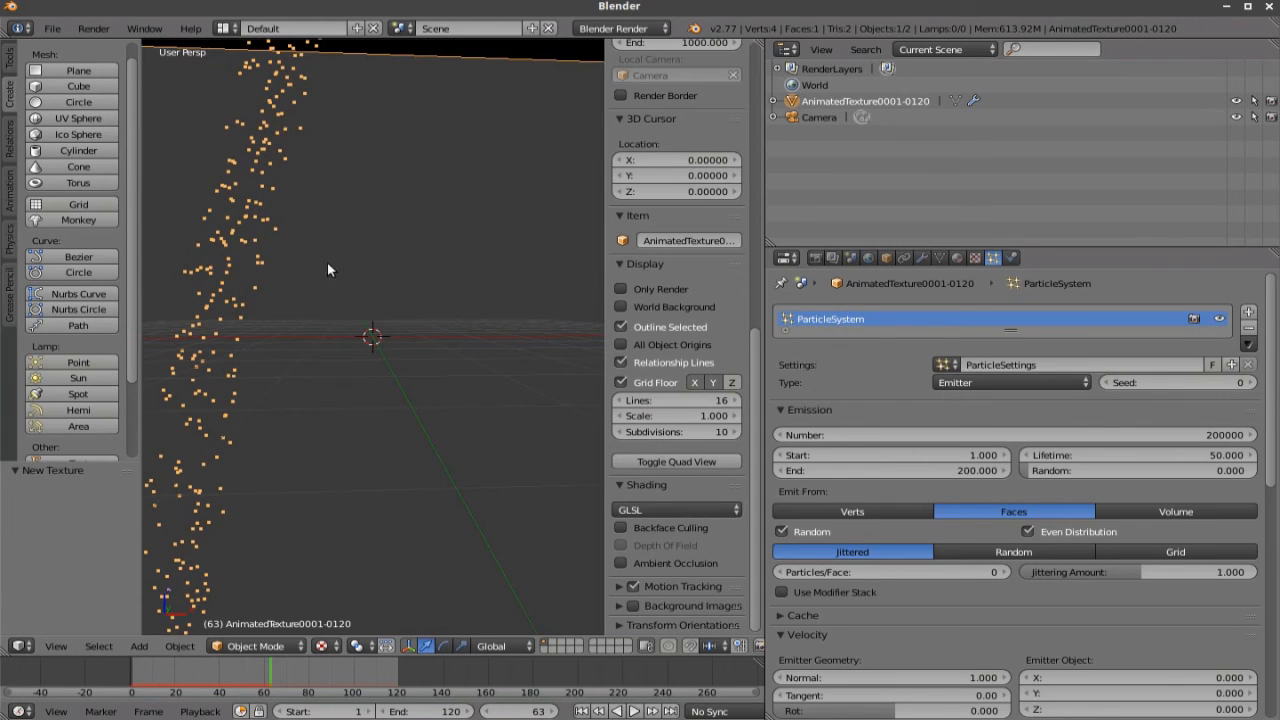
{"action": "middle_click_drag", "start_coordinate": [245, 213], "coordinate": [295, 228]}
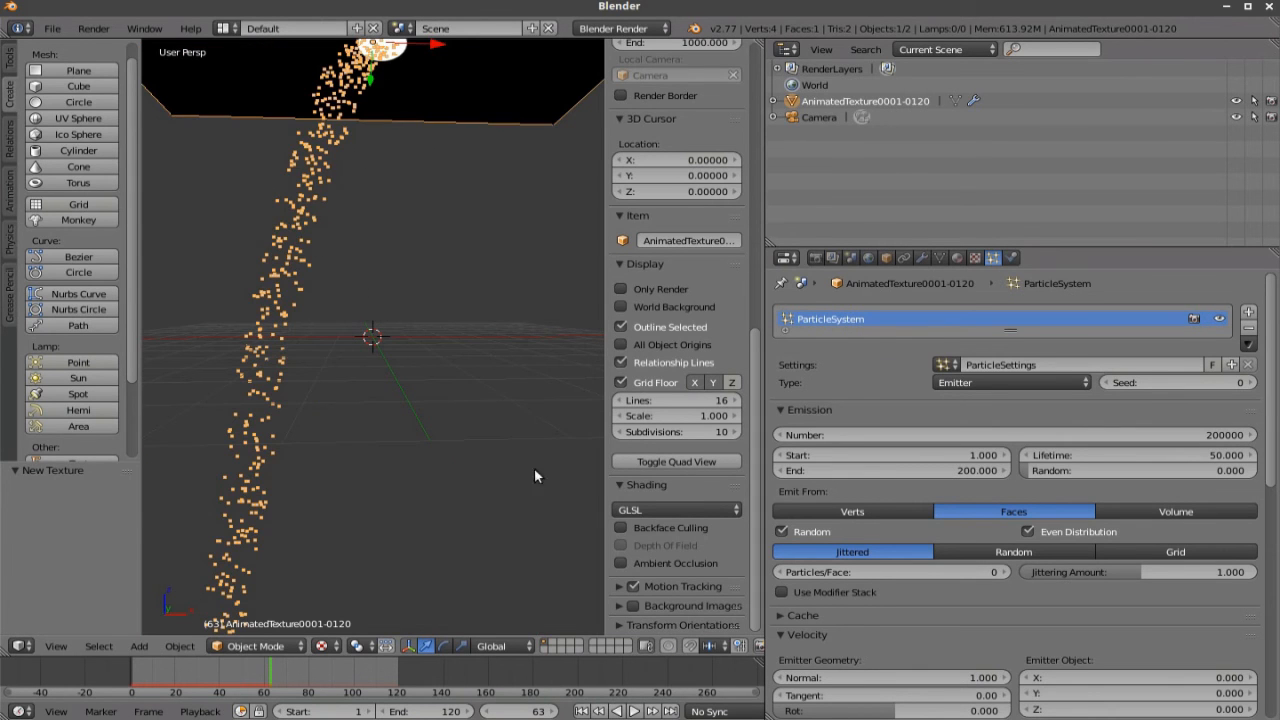
Play the animation to frame 98, stop, and orbit to view the emitter from another angle.
{"action": "key", "text": "alt+a"}
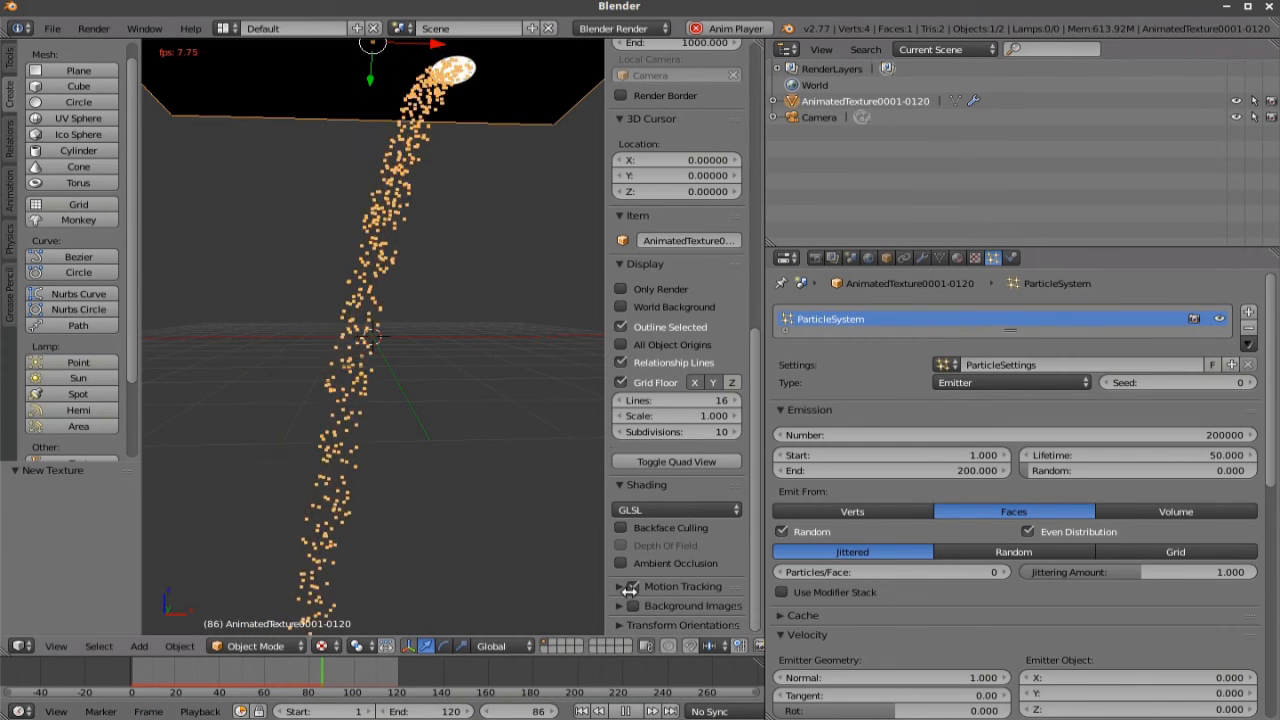
{"action": "key", "text": "Escape"}
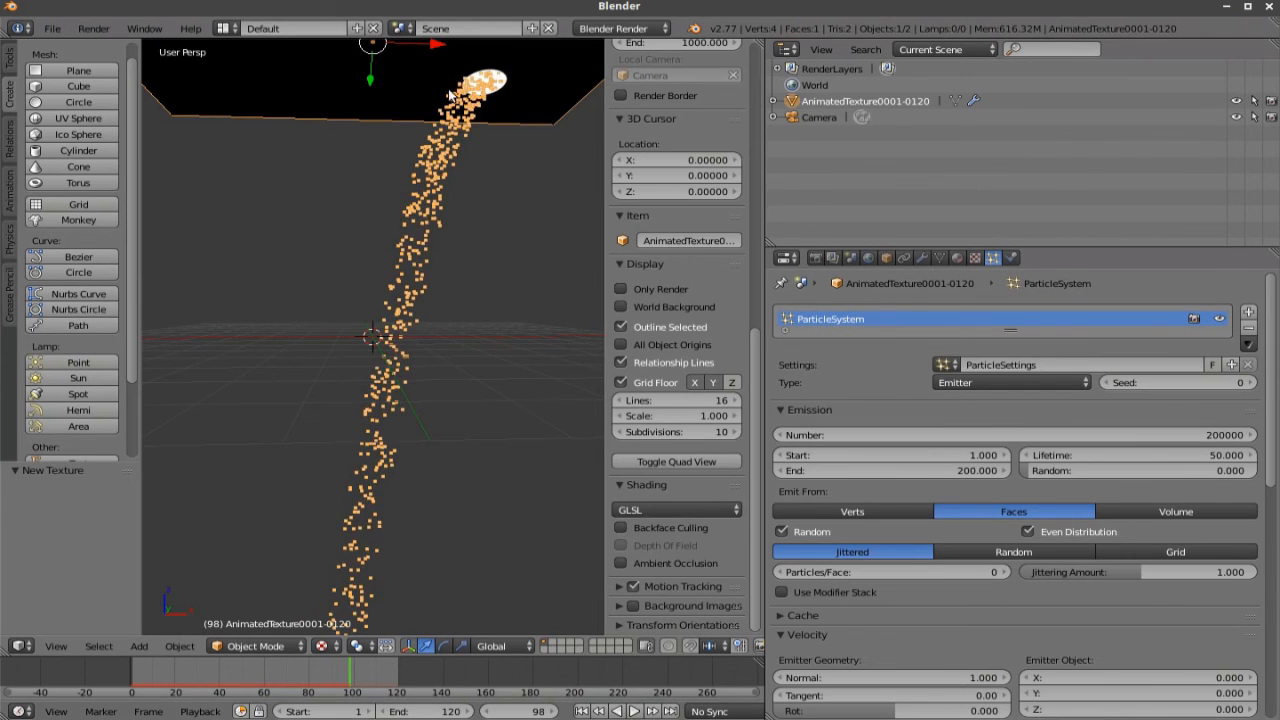
{"action": "mouse_move", "coordinate": [450, 95]}
{"action": "middle_mouse_down"}
{"action": "mouse_move", "coordinate": [420, 150]}
{"action": "mouse_move", "coordinate": [510, 190]}
{"action": "middle_mouse_up"}
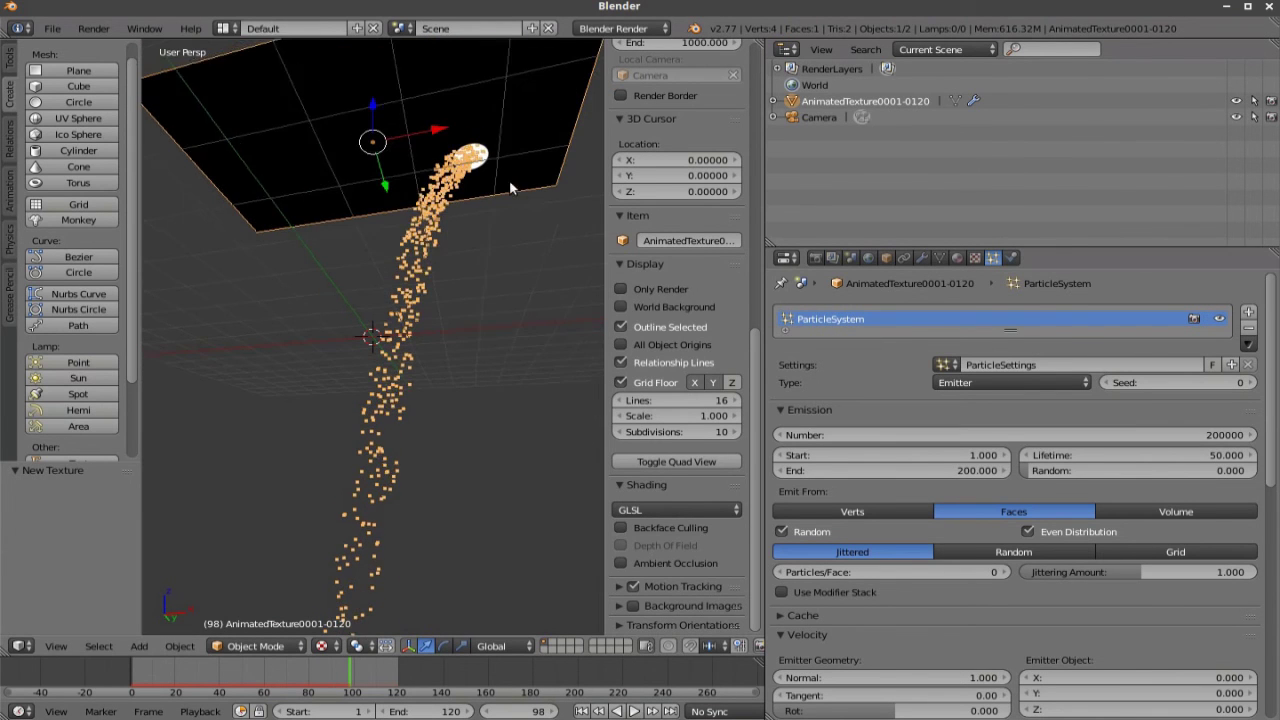
Reduce the particle Emission Number to 1000.
{"action": "double_click", "coordinate": [1128, 434]}
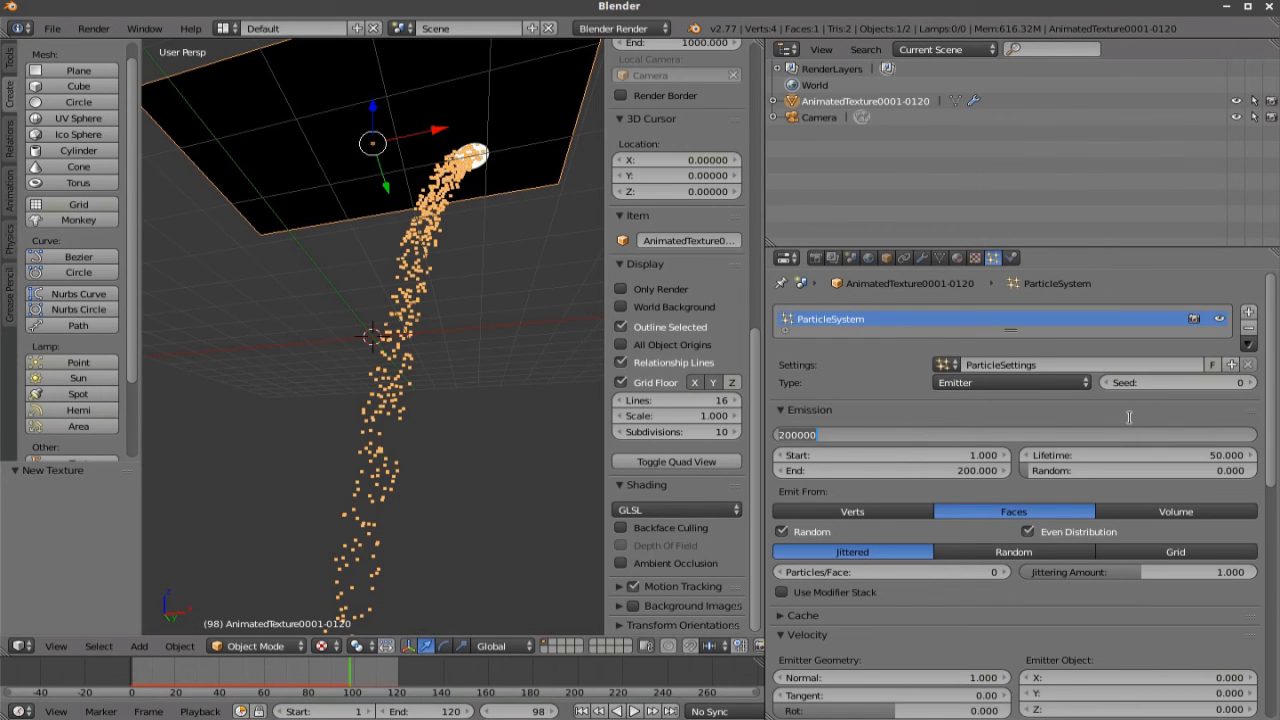
{"action": "type", "text": "10"}
{"action": "key", "text": "Return"}
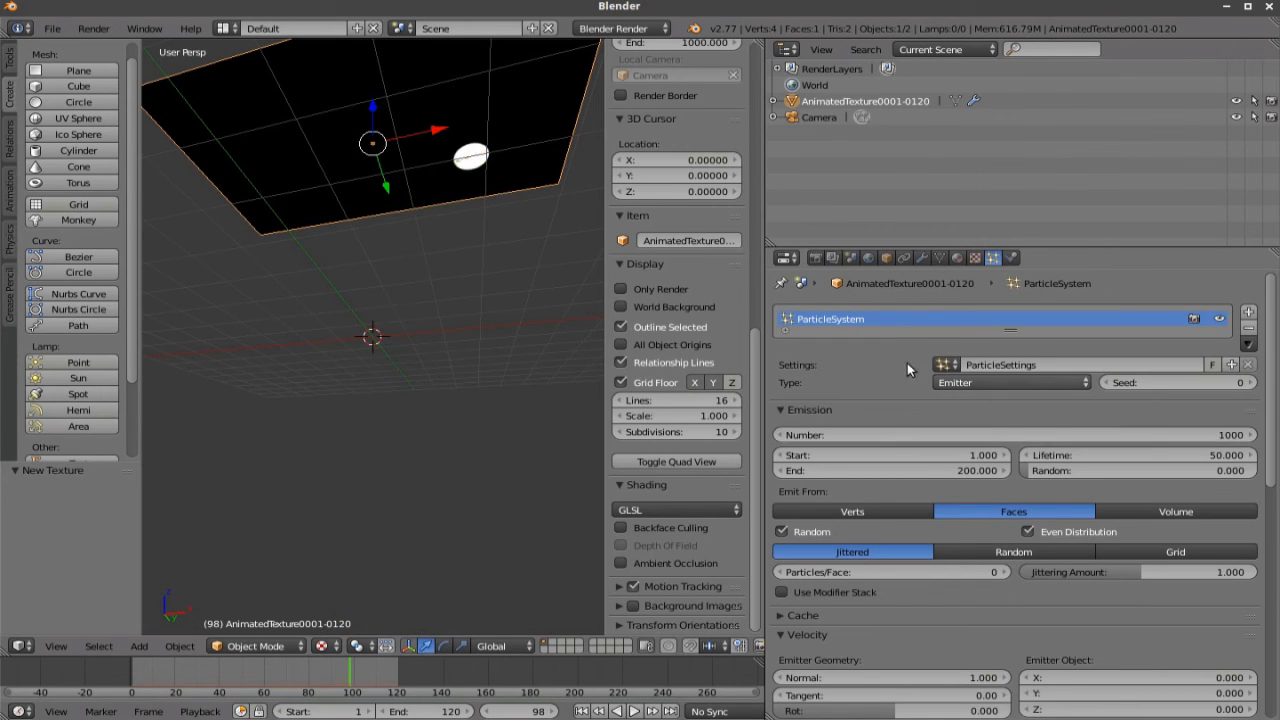
{"action": "left_click", "coordinate": [975, 257]}
{"action": "scroll", "coordinate": [1036, 450], "scroll_direction": "up", "scroll_amount": 4}
{"action": "scroll", "coordinate": [1036, 500], "scroll_direction": "up", "scroll_amount": 6}
{"action": "scroll", "coordinate": [1050, 450], "scroll_direction": "up", "scroll_amount": 4}
{"action": "scroll", "coordinate": [1066, 392], "scroll_direction": "up", "scroll_amount": 2}
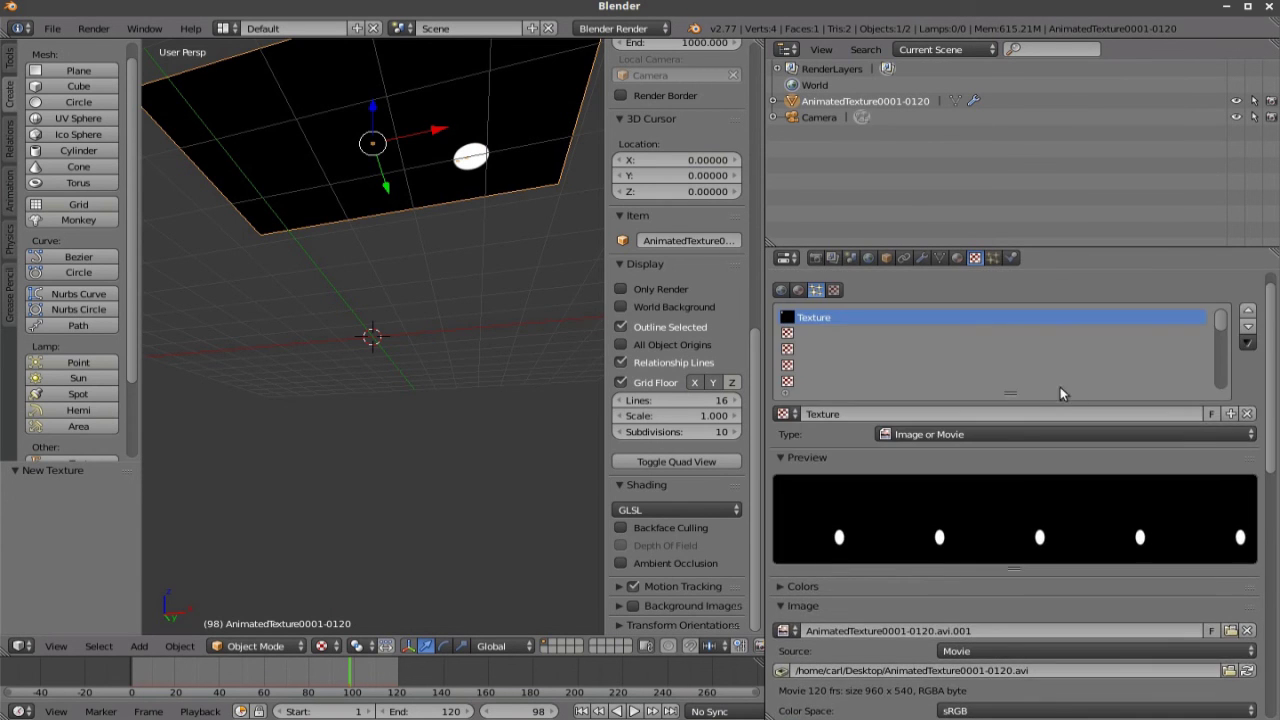
Unlink the movie texture, create blank Texture.001, and disable the movie texture slot on the plane's material.
{"action": "left_click", "coordinate": [1247, 413]}
{"action": "left_click", "coordinate": [974, 415]}
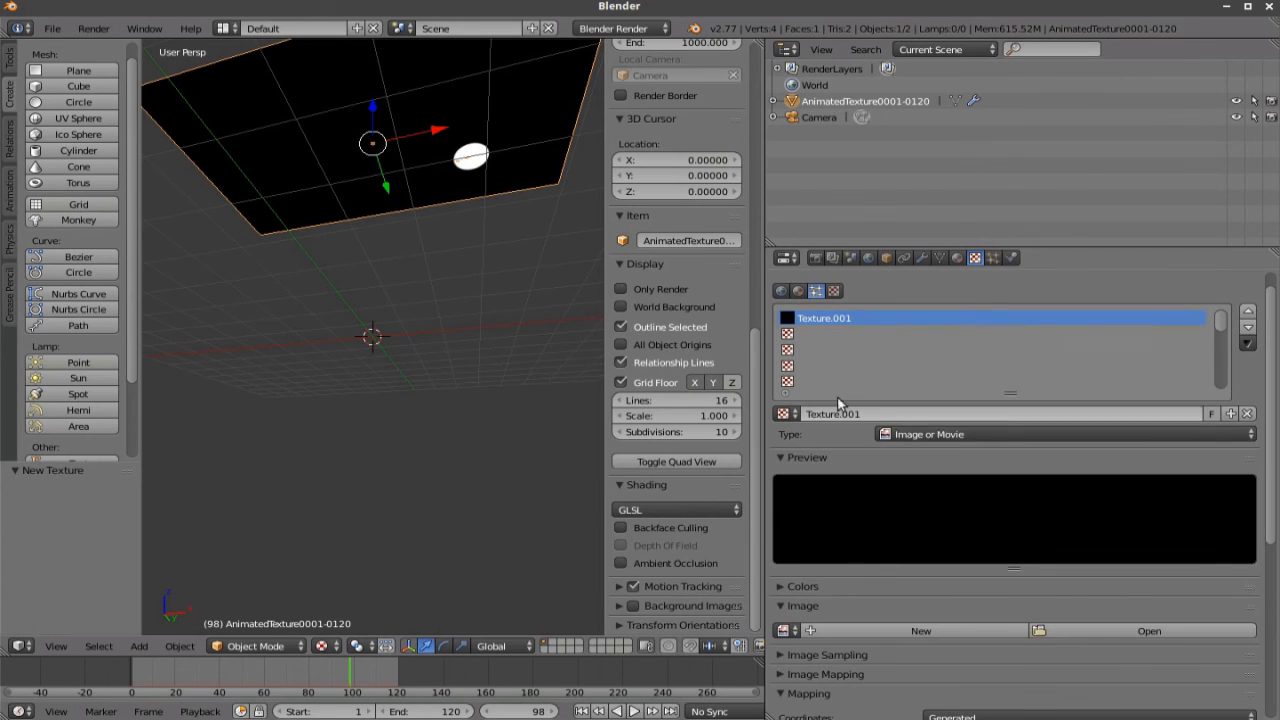
{"action": "left_click", "coordinate": [957, 258]}
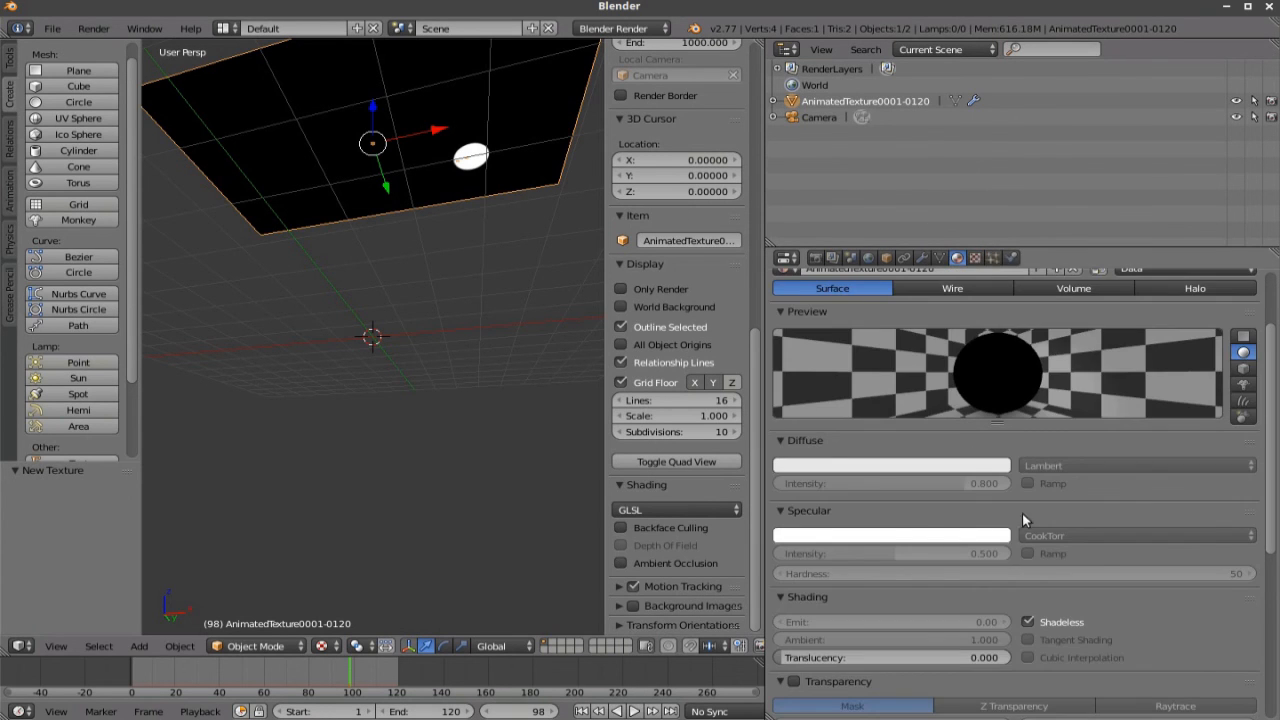
{"action": "scroll", "coordinate": [1027, 513], "scroll_direction": "up", "scroll_amount": 3}
{"action": "left_click", "coordinate": [975, 258]}
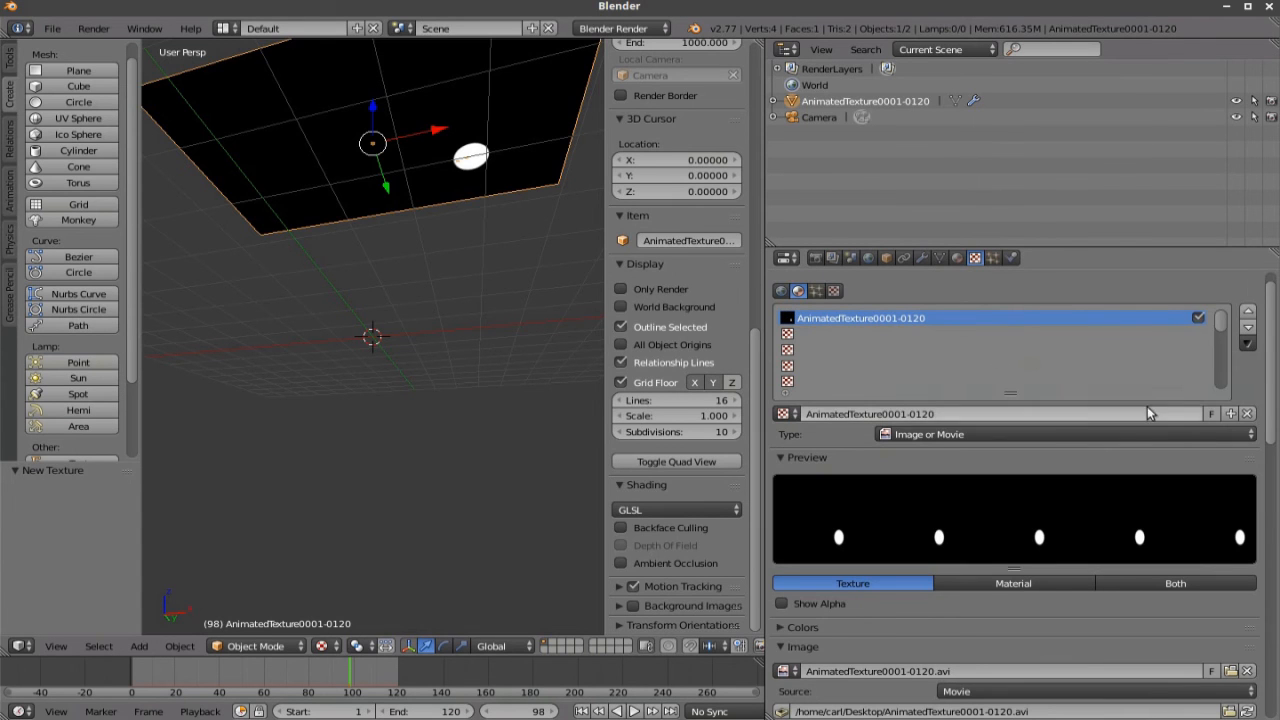
{"action": "left_click", "coordinate": [1198, 318]}
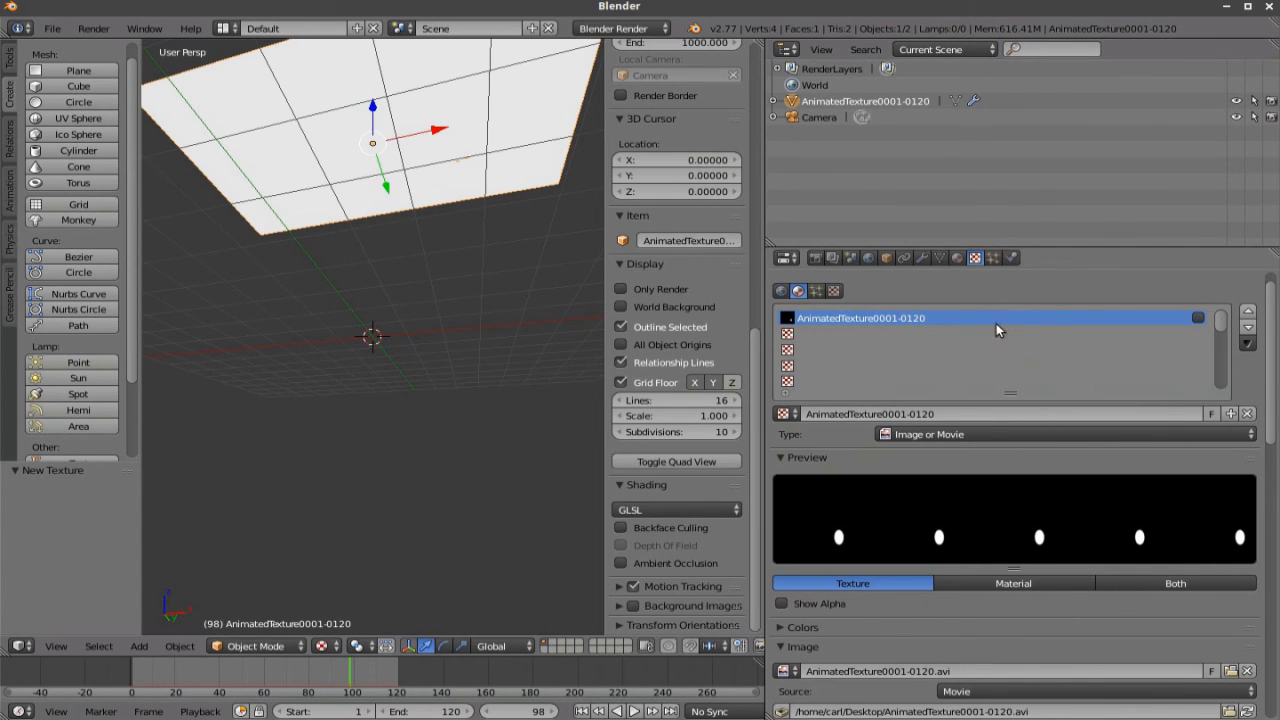
{"action": "left_click", "coordinate": [991, 258]}
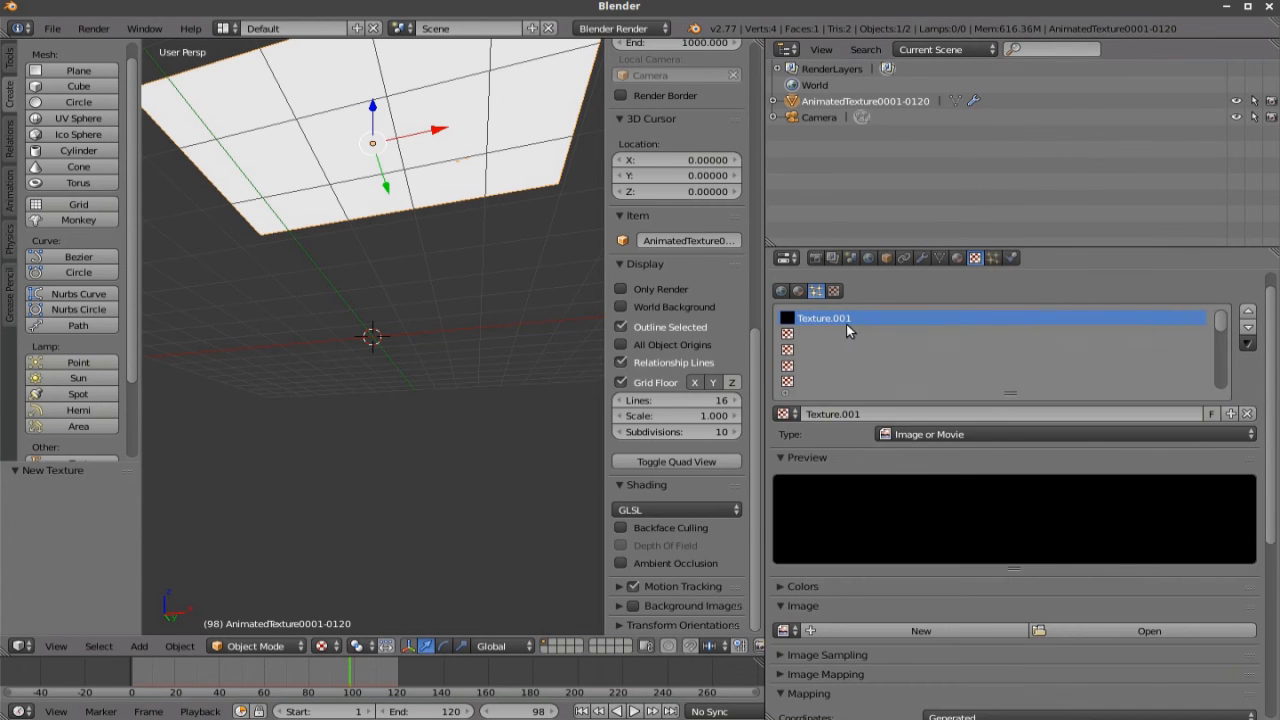
{"action": "left_click", "coordinate": [1065, 434]}
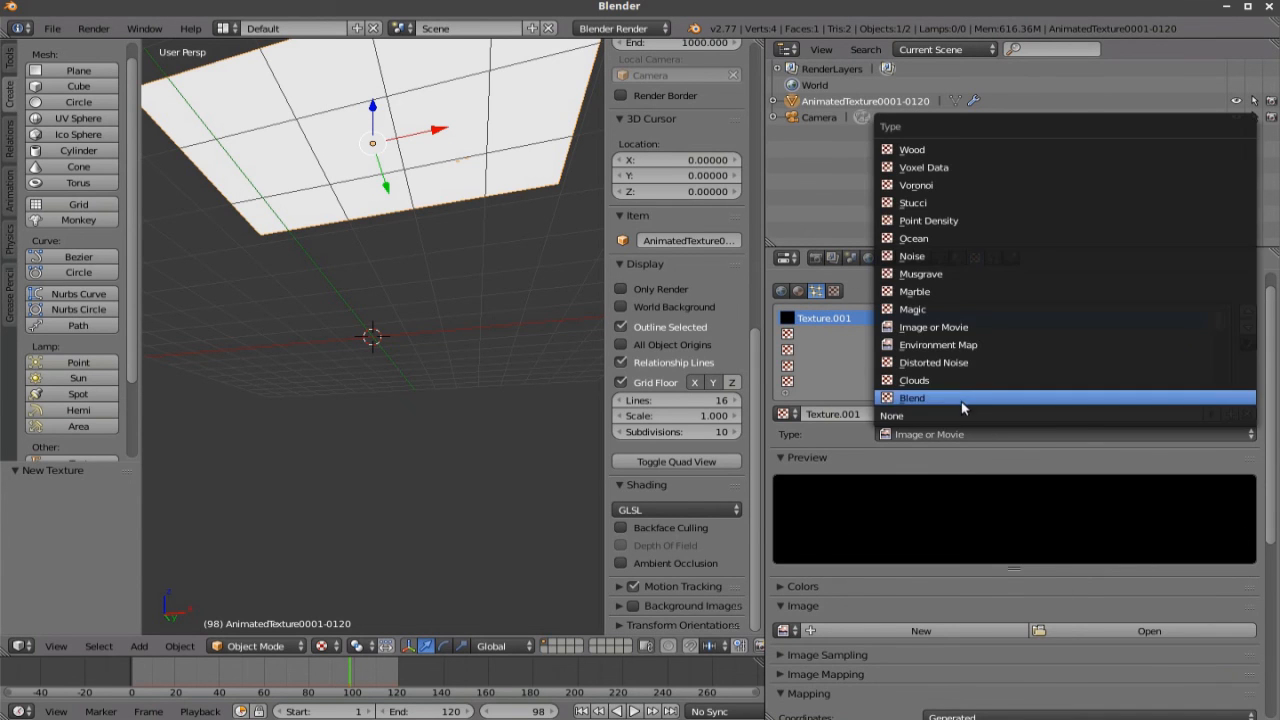
{"action": "left_click", "coordinate": [960, 415]}
{"action": "scroll", "coordinate": [1084, 586], "scroll_direction": "down", "scroll_amount": 1}
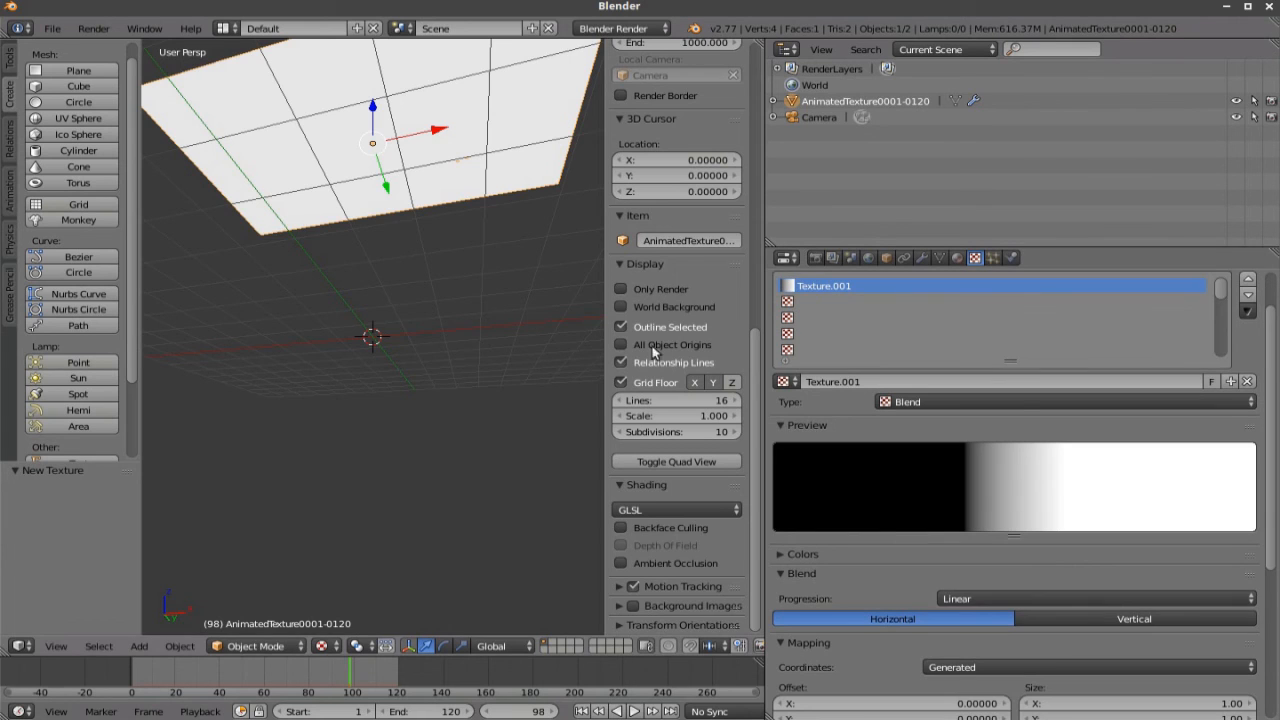
{"action": "middle_click_drag", "start_coordinate": [560, 300], "coordinate": [499, 258]}
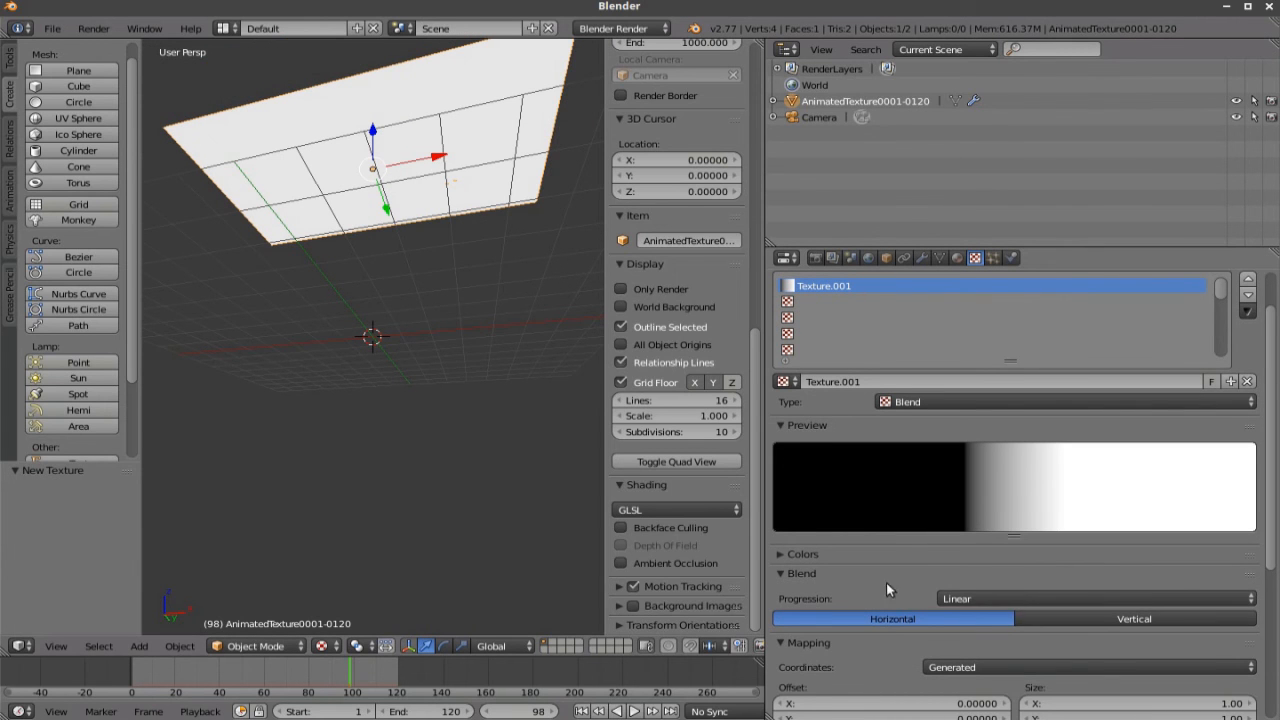
{"action": "left_click", "coordinate": [807, 555]}
{"action": "scroll", "coordinate": [988, 556], "scroll_direction": "down", "scroll_amount": 1}
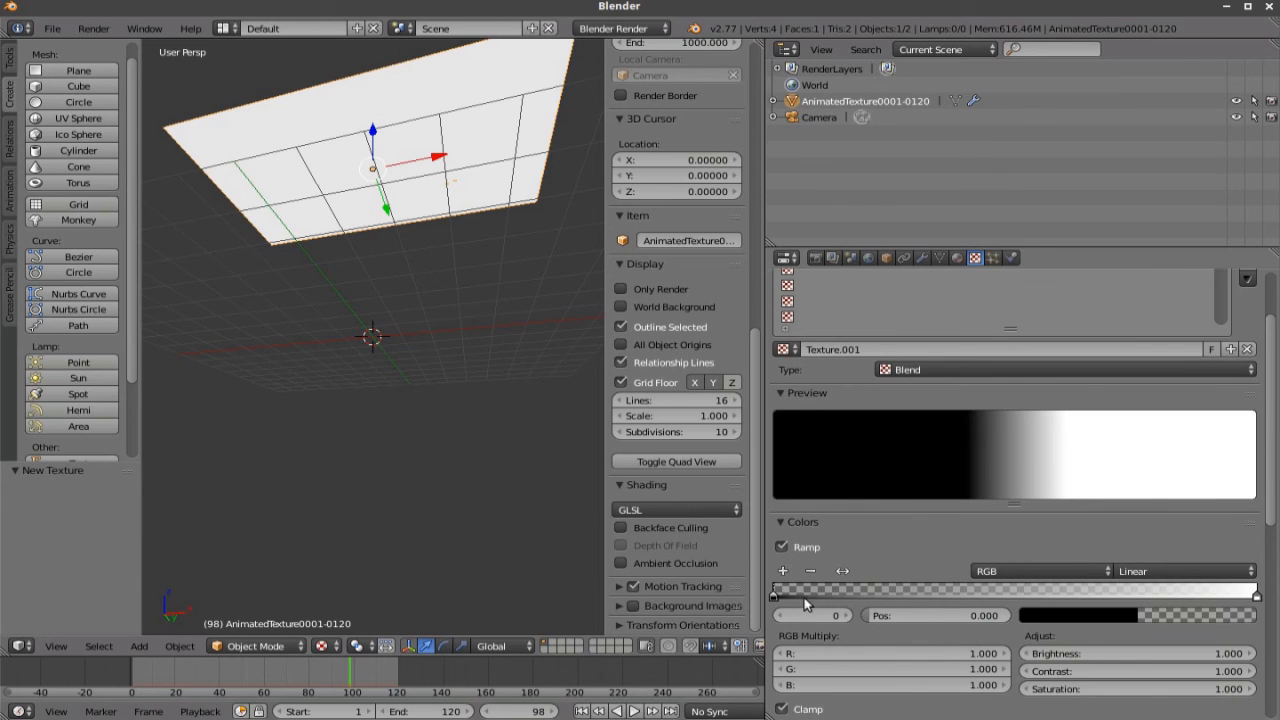
{"action": "scroll", "coordinate": [1180, 590], "scroll_direction": "down", "scroll_amount": 5}
{"action": "scroll", "coordinate": [1179, 589], "scroll_direction": "down", "scroll_amount": 3}
{"action": "scroll", "coordinate": [1179, 589], "scroll_direction": "down", "scroll_amount": 2}
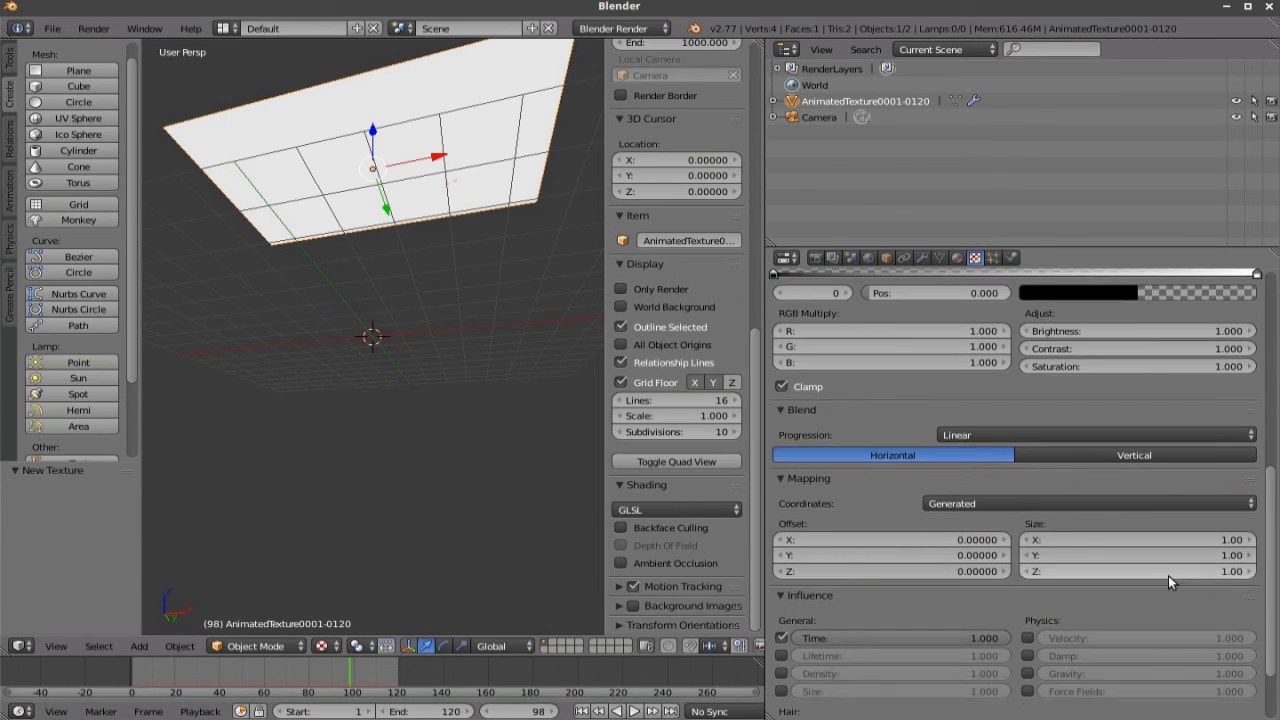
{"action": "scroll", "coordinate": [1168, 575], "scroll_direction": "up", "scroll_amount": 5}
{"action": "scroll", "coordinate": [1160, 571], "scroll_direction": "up", "scroll_amount": 4}
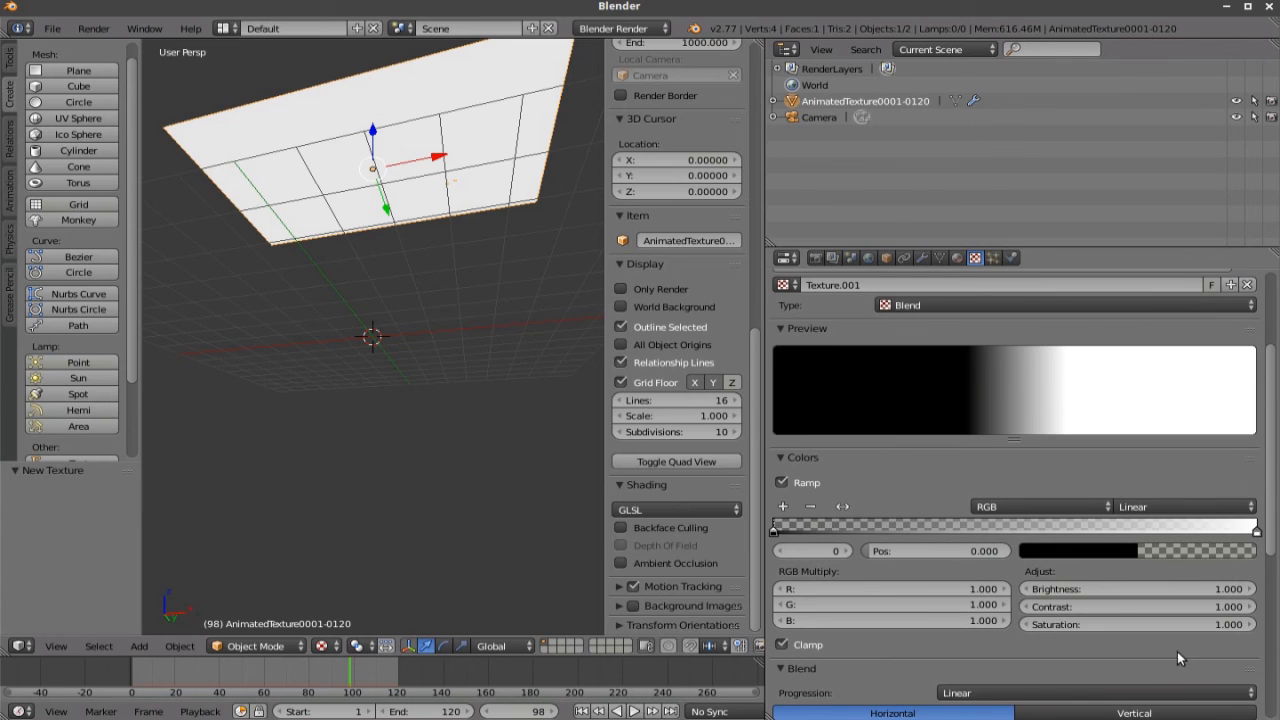
{"action": "scroll", "coordinate": [1174, 650], "scroll_direction": "down", "scroll_amount": 2}
{"action": "scroll", "coordinate": [1163, 637], "scroll_direction": "down", "scroll_amount": 3}
{"action": "left_click", "coordinate": [1073, 601]}
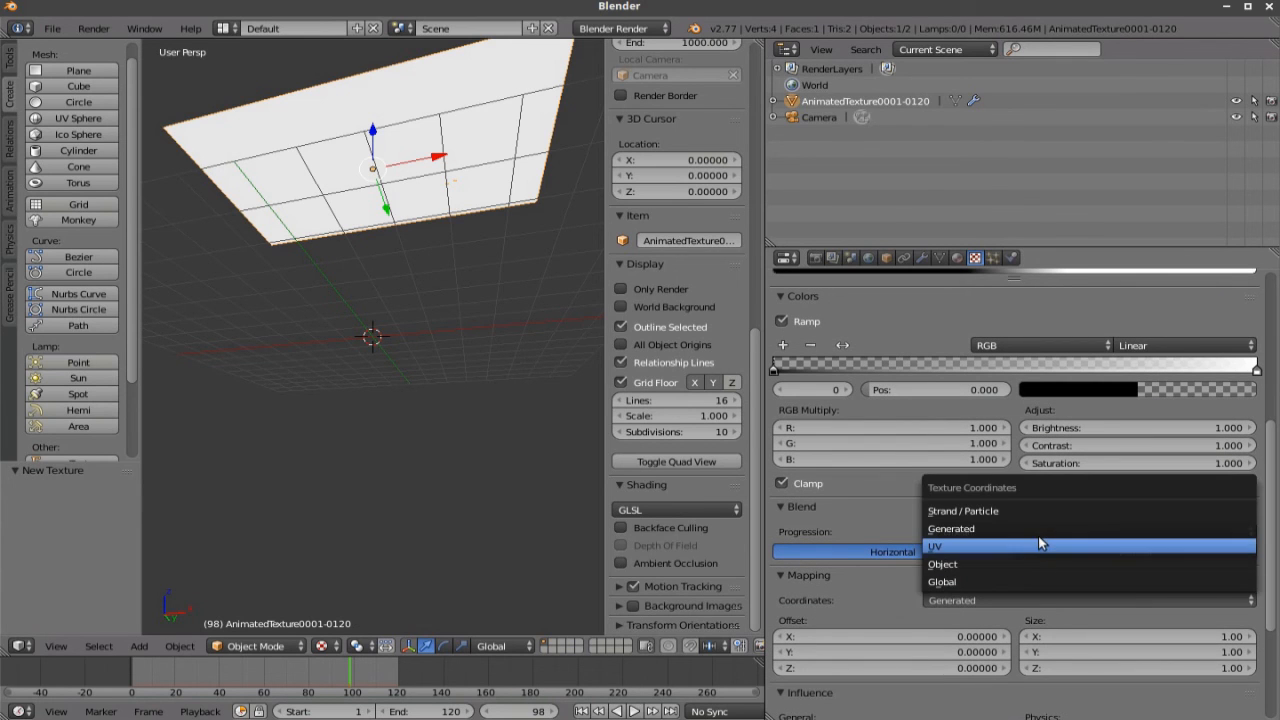
{"action": "left_click", "coordinate": [883, 560]}
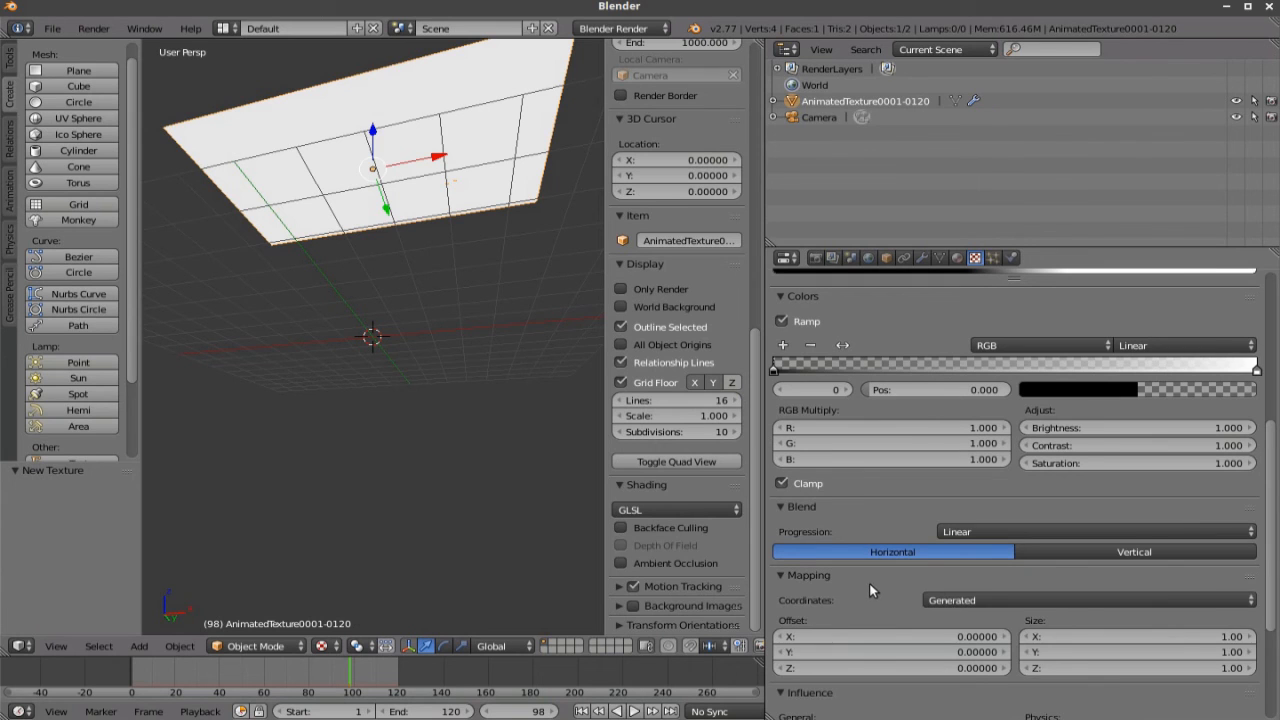
{"action": "left_click", "coordinate": [869, 582]}
{"action": "left_click", "coordinate": [876, 573]}
{"action": "left_click", "coordinate": [1045, 600]}
{"action": "left_click", "coordinate": [976, 531]}
{"action": "scroll", "coordinate": [910, 595], "scroll_direction": "down", "scroll_amount": 5}
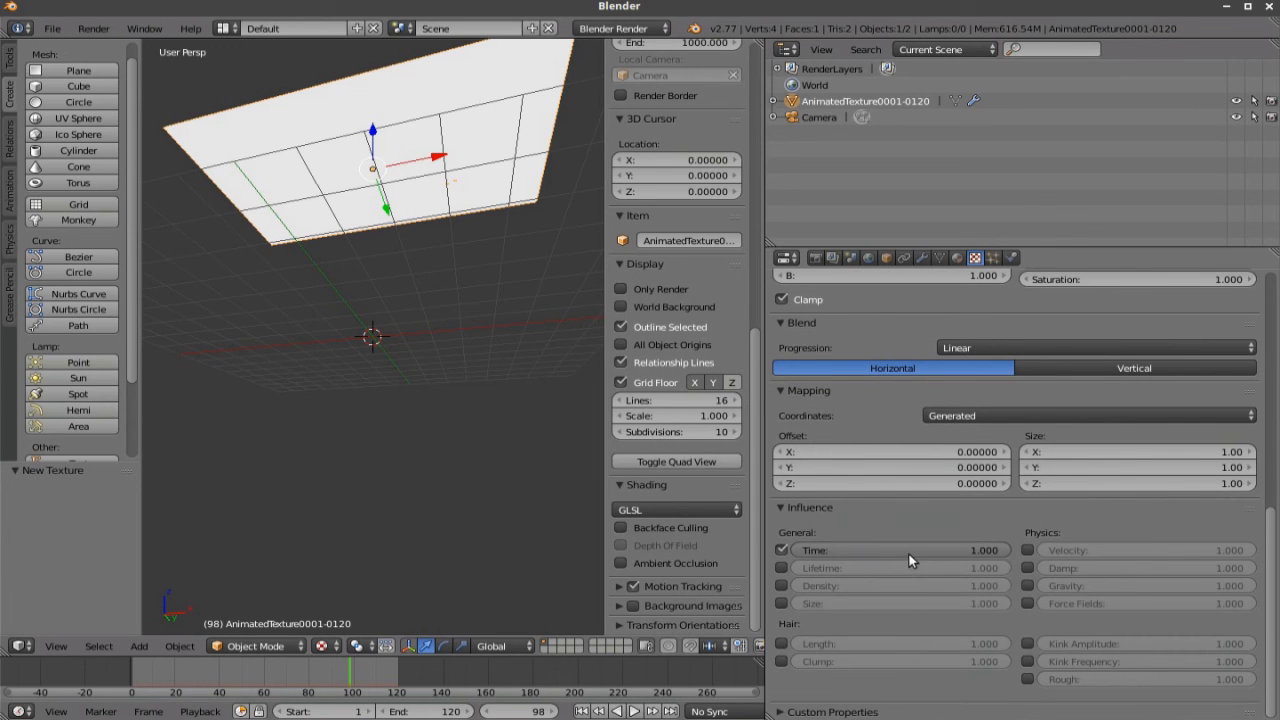
Rewind and play the animation twice, stopping at frame 66 to inspect the one-sided emission.
{"action": "left_click", "coordinate": [582, 711]}
{"action": "left_click", "coordinate": [633, 711]}
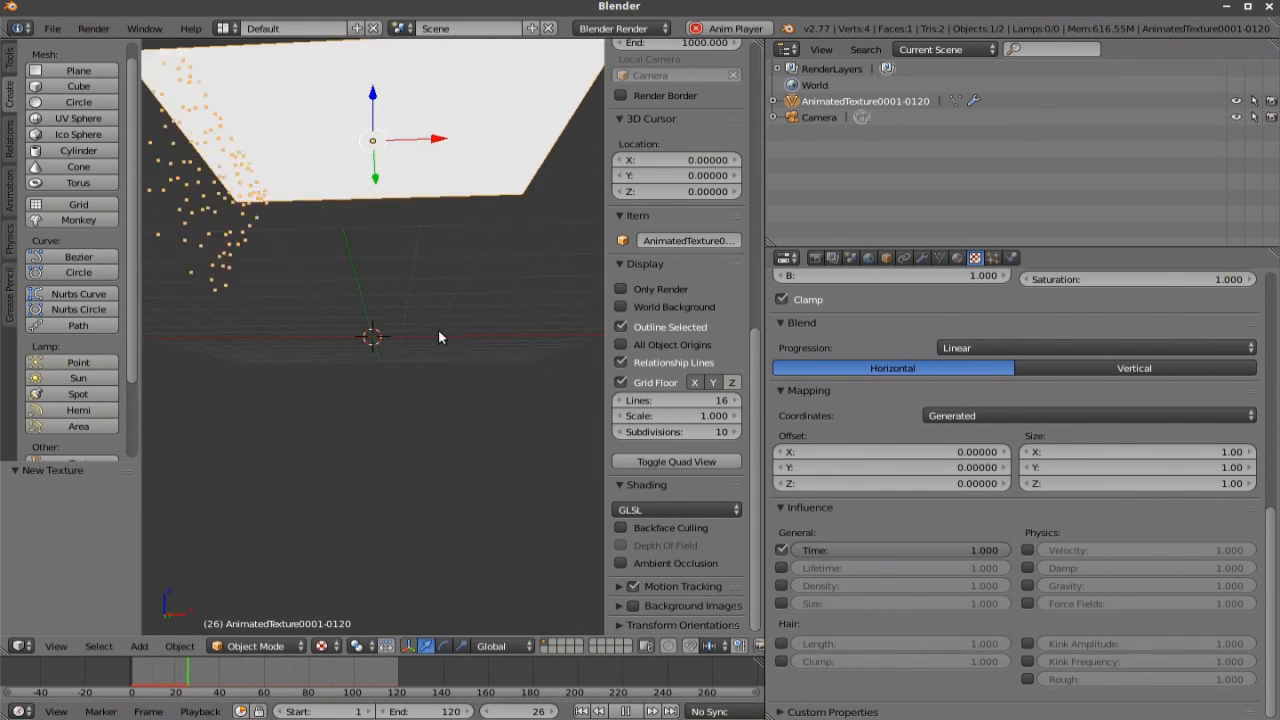
{"action": "scroll", "coordinate": [334, 190], "scroll_direction": "down", "scroll_amount": 4}
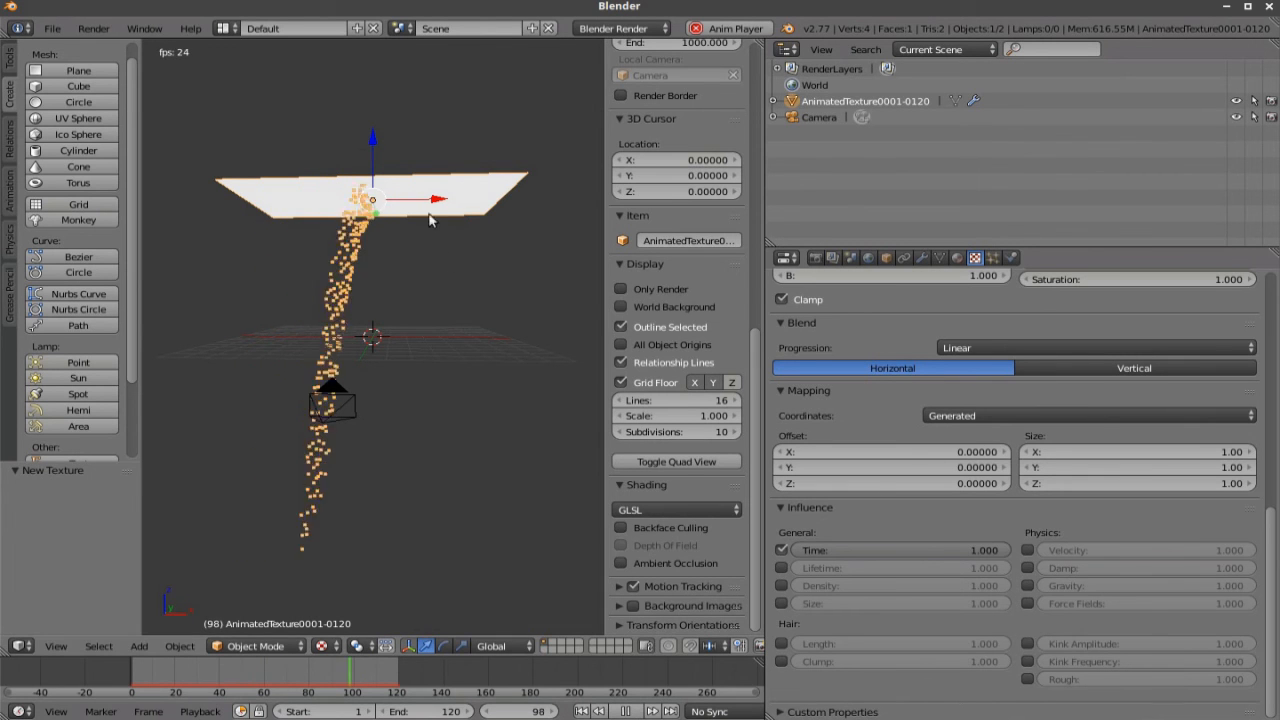
{"action": "key", "text": "alt+a"}
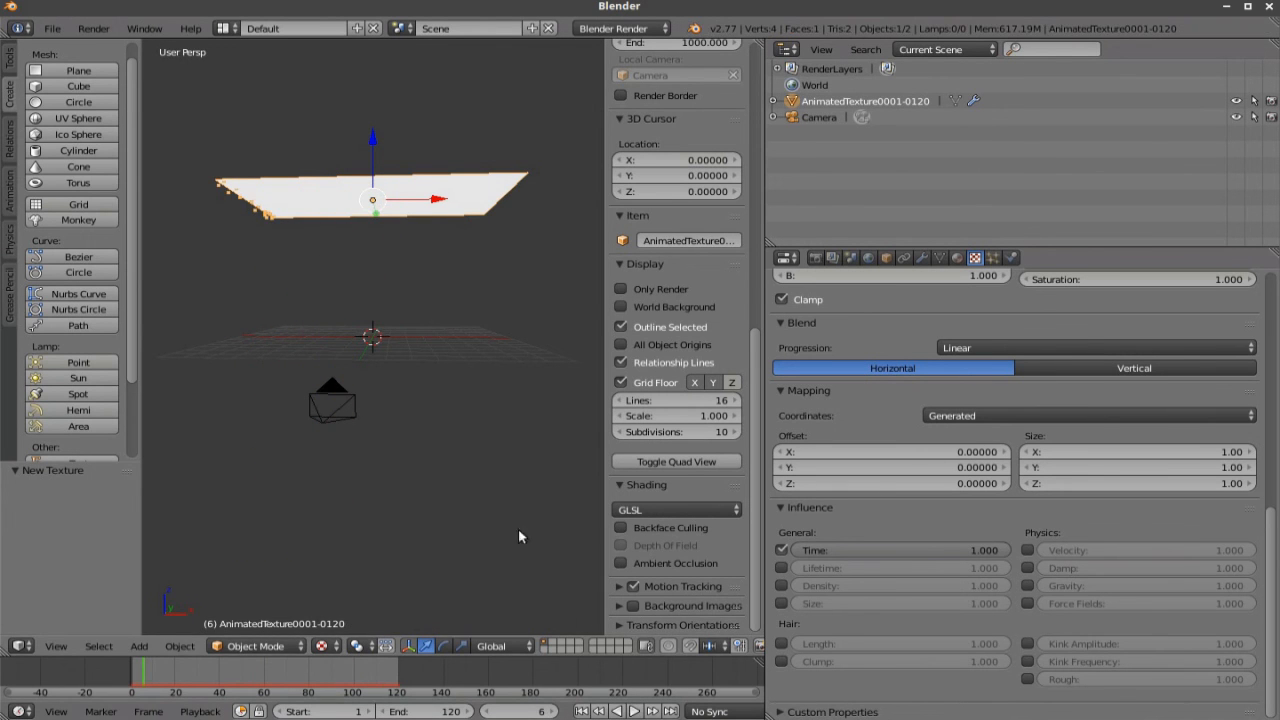
{"action": "key", "text": "alt+a"}
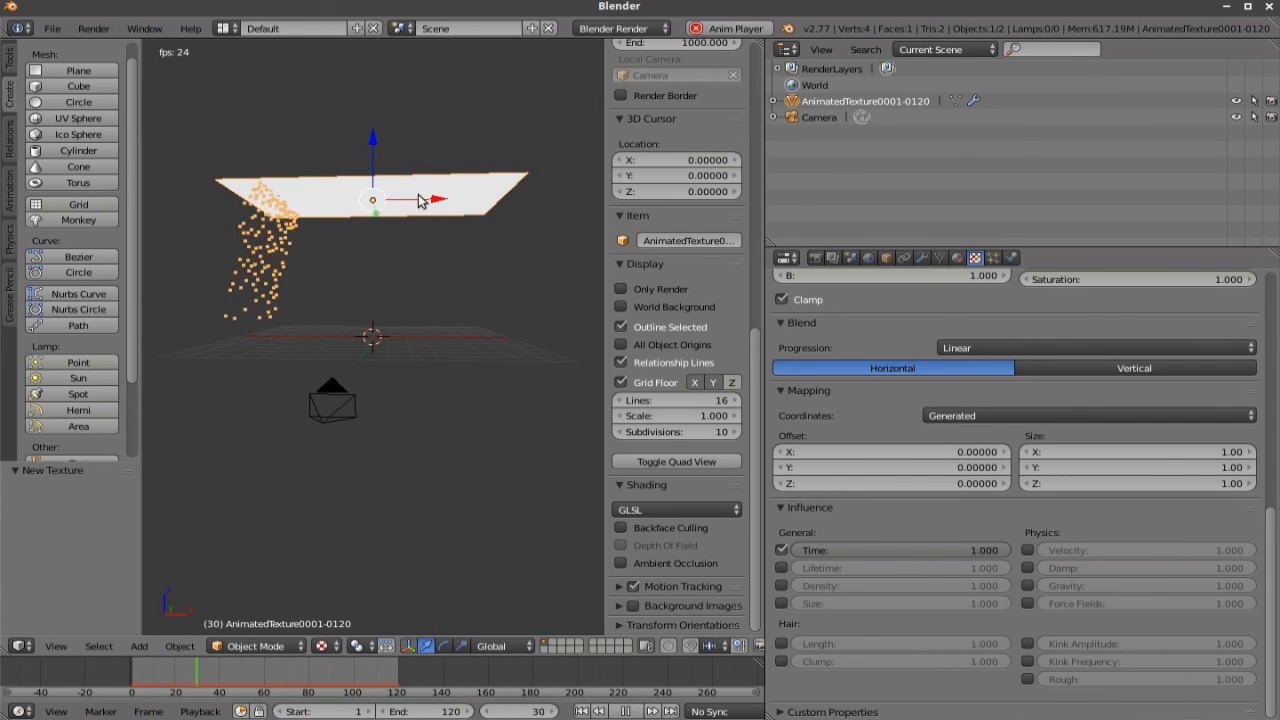
{"action": "key", "text": "alt+a"}
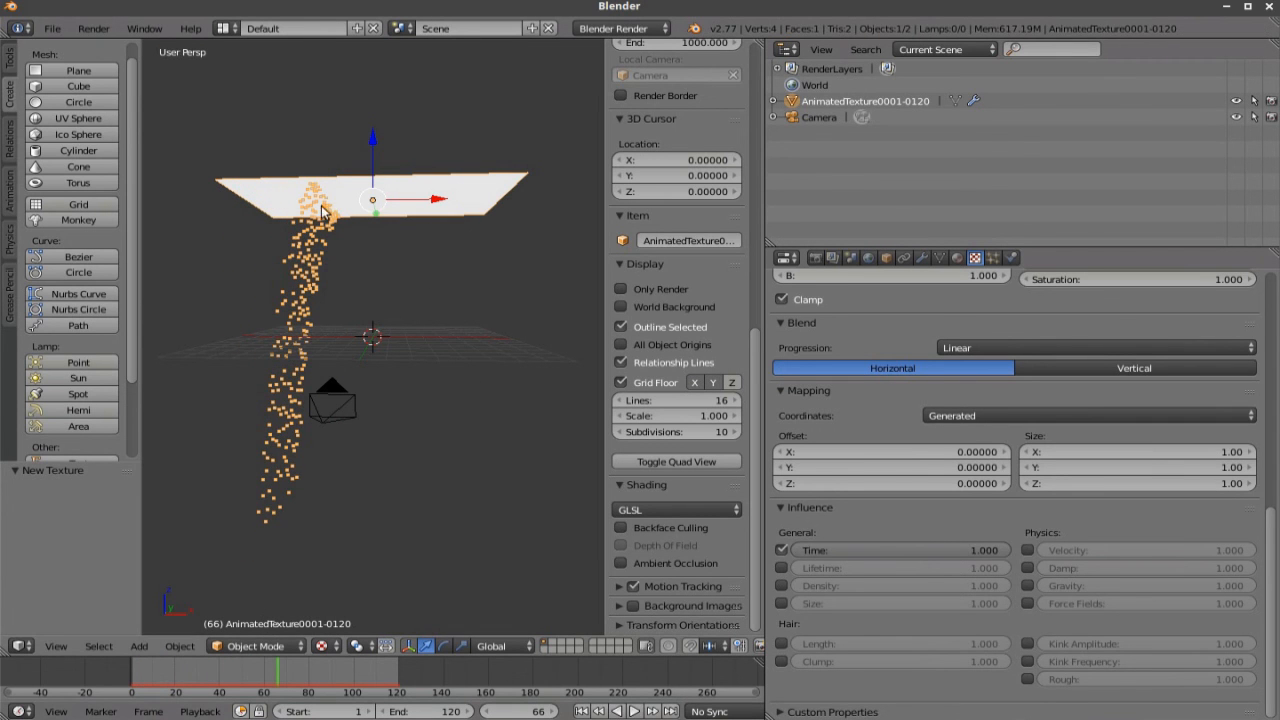
{"action": "scroll", "coordinate": [1078, 460], "scroll_direction": "up", "scroll_amount": 5}
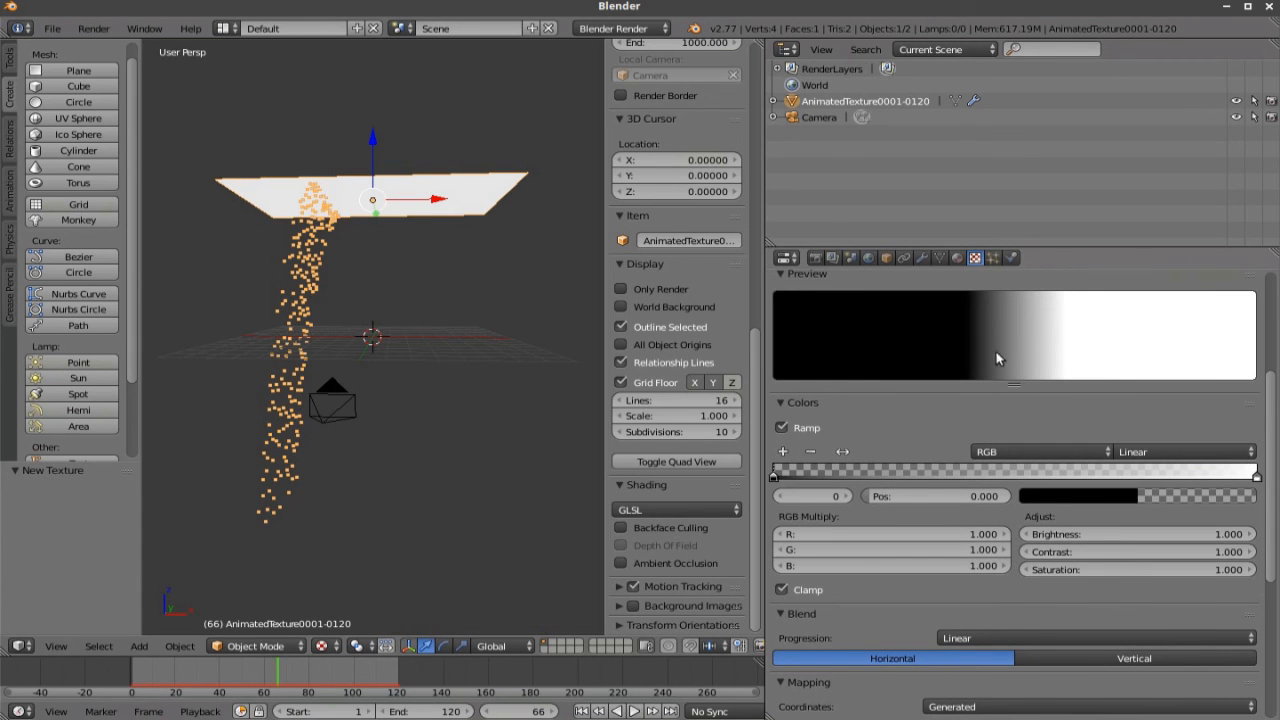
Orbit closer beneath the plane to view the falling particles.
{"action": "mouse_move", "coordinate": [368, 334]}
{"action": "middle_mouse_down"}
{"action": "mouse_move", "coordinate": [416, 337]}
{"action": "mouse_move", "coordinate": [381, 345]}
{"action": "middle_mouse_up"}
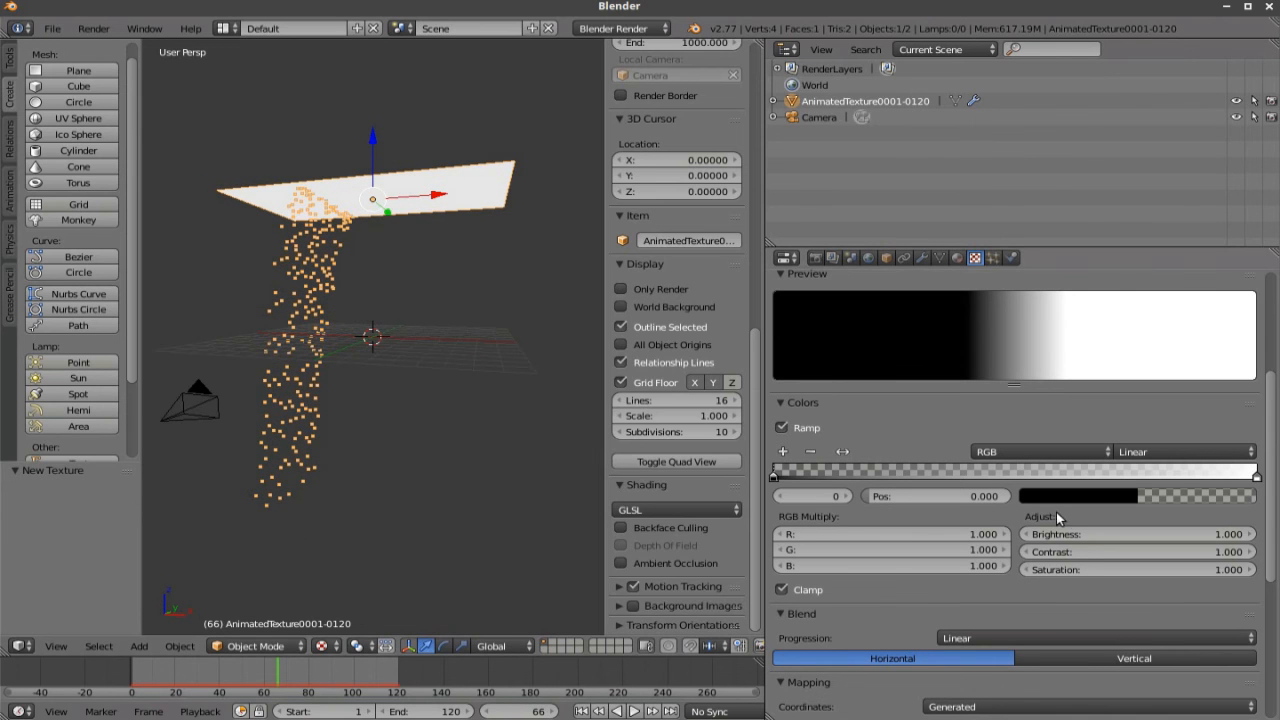
{"action": "mouse_move", "coordinate": [421, 357]}
{"action": "middle_mouse_down"}
{"action": "mouse_move", "coordinate": [443, 357]}
{"action": "mouse_move", "coordinate": [405, 355]}
{"action": "mouse_move", "coordinate": [426, 313]}
{"action": "mouse_move", "coordinate": [470, 315]}
{"action": "middle_mouse_up"}
{"action": "scroll", "coordinate": [1072, 538], "scroll_direction": "down", "scroll_amount": 1}
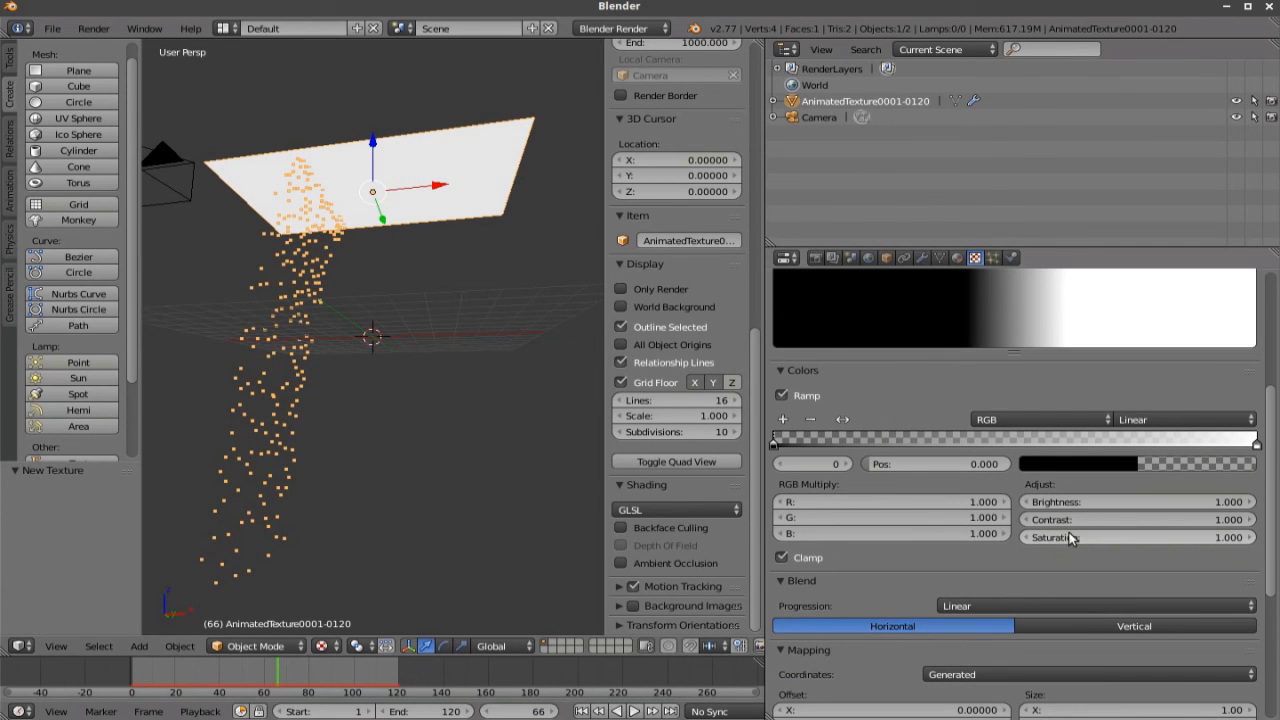
{"action": "scroll", "coordinate": [900, 480], "scroll_direction": "down", "scroll_amount": 4}
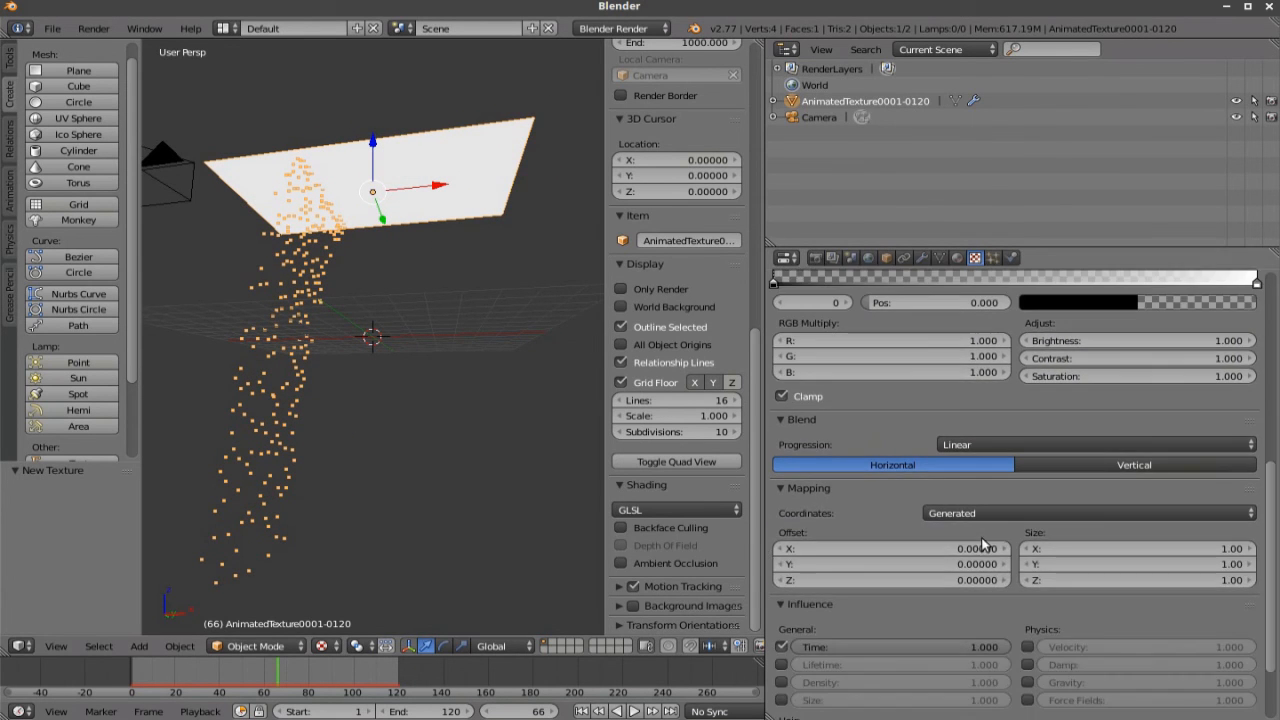
{"action": "scroll", "coordinate": [991, 538], "scroll_direction": "down", "scroll_amount": 1}
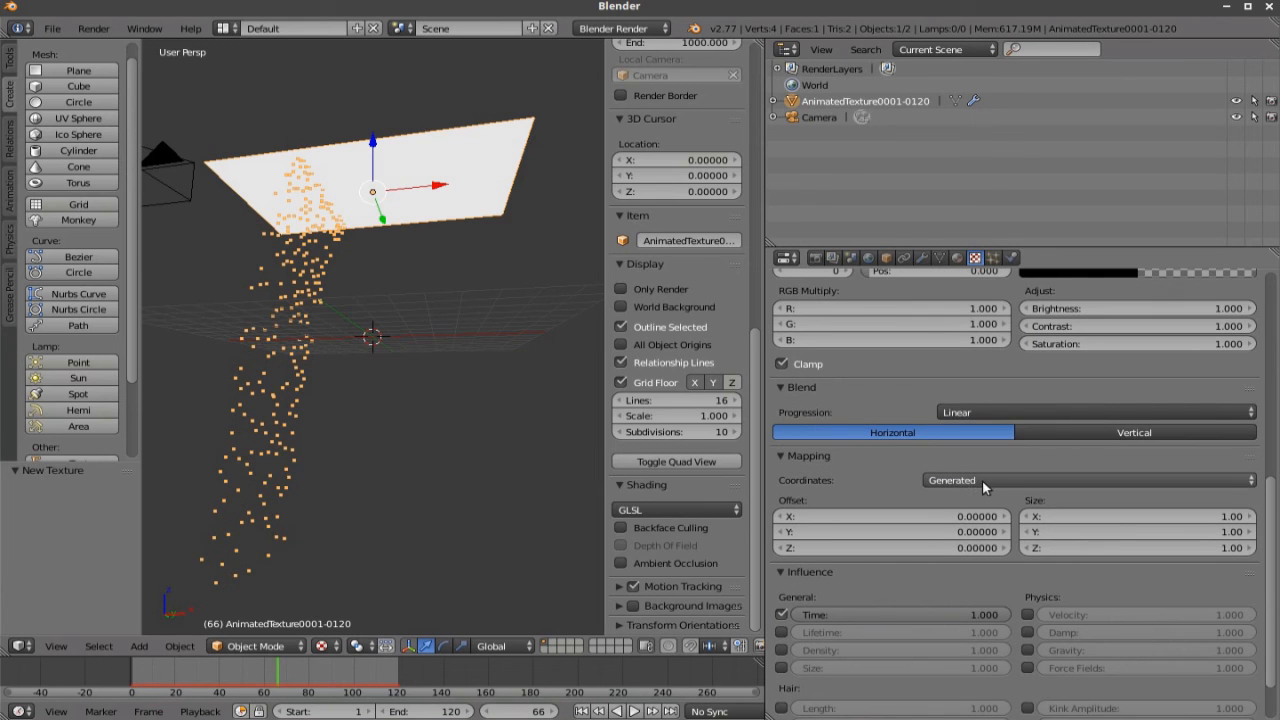
Set the texture's Mapping coordinates to Object, sourced from AnimatedTexture0001-0120.
{"action": "left_click", "coordinate": [981, 481]}
{"action": "left_click", "coordinate": [943, 444]}
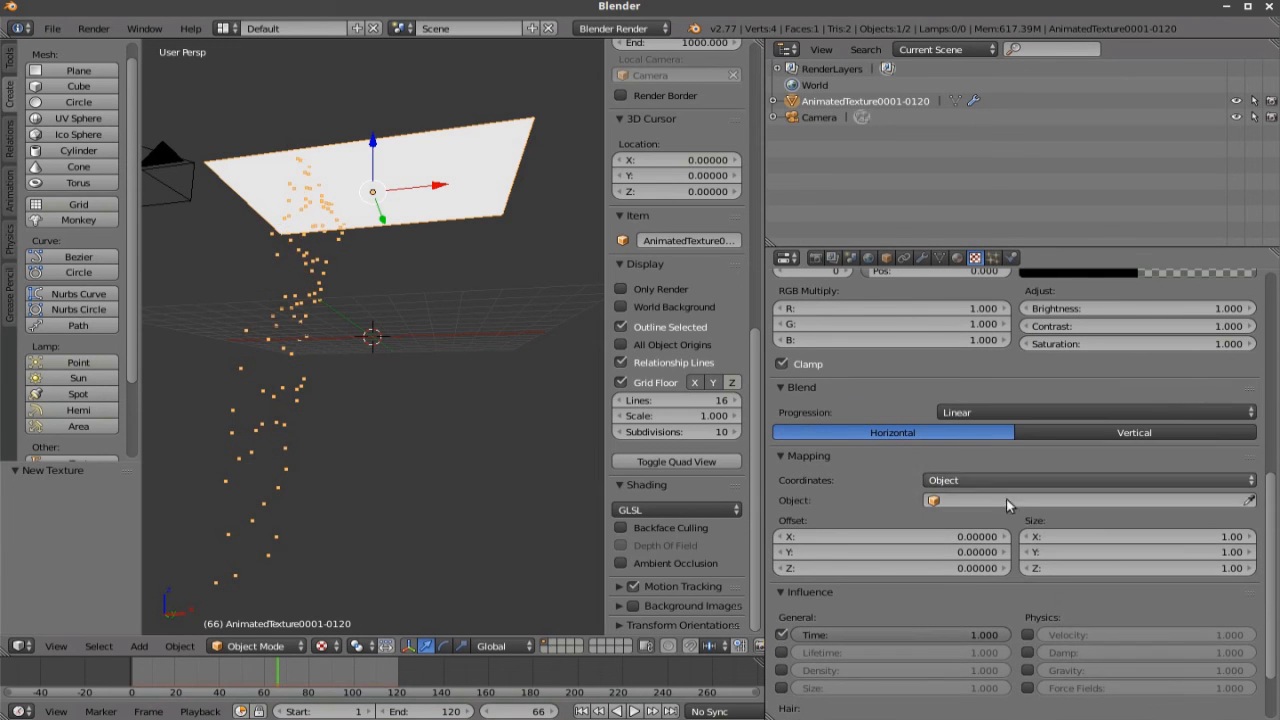
{"action": "left_click", "coordinate": [1019, 501]}
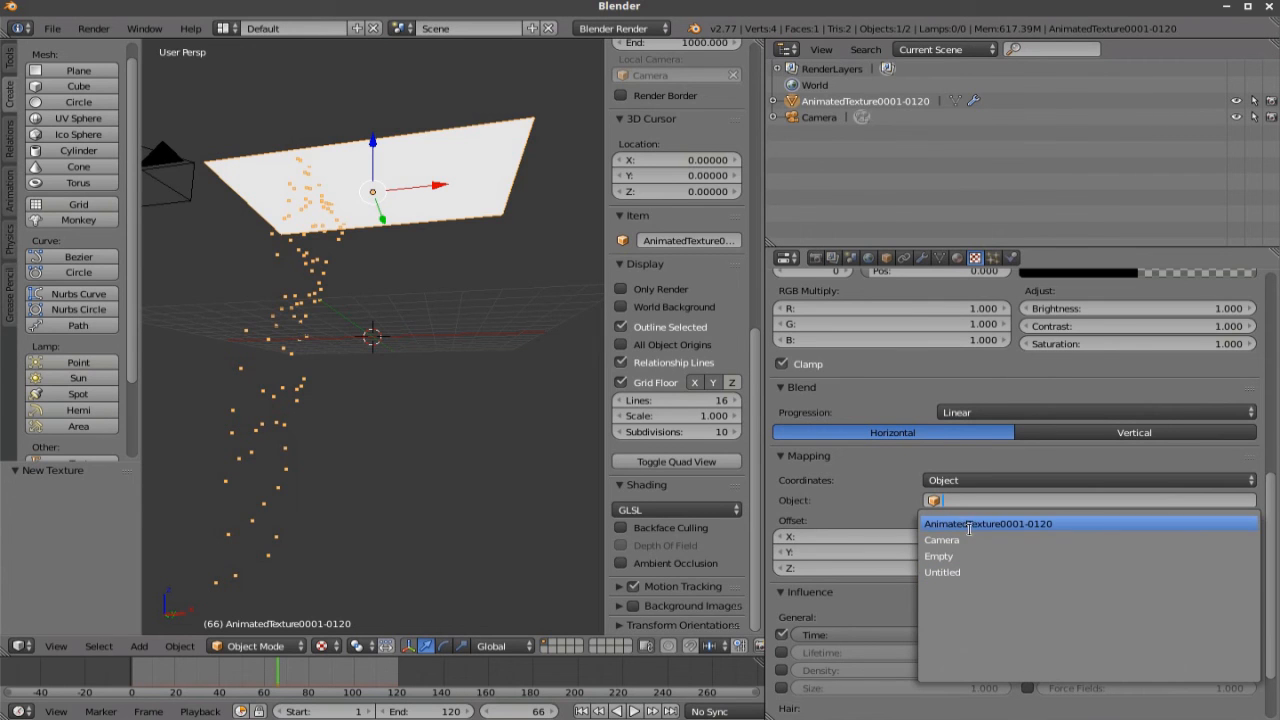
{"action": "left_click", "coordinate": [969, 525]}
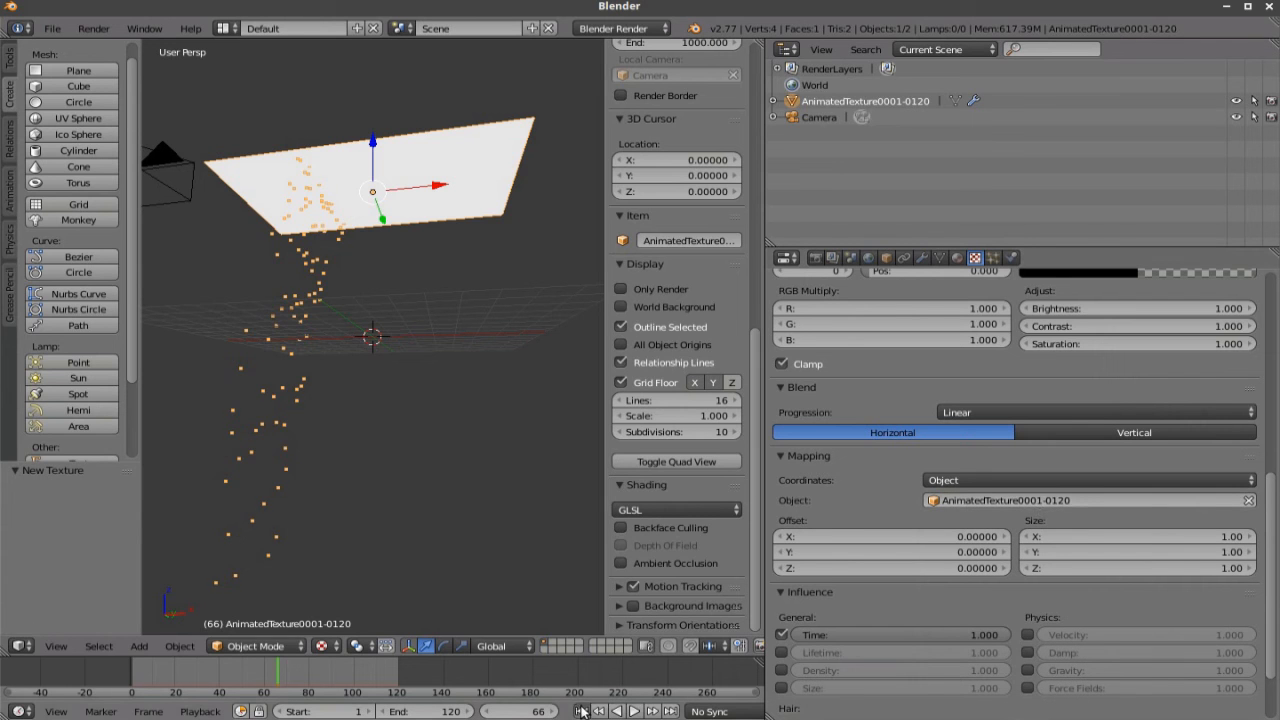
Rewind to the first frame and play the particle emission.
{"action": "left_click", "coordinate": [585, 711]}
{"action": "left_click", "coordinate": [634, 711]}
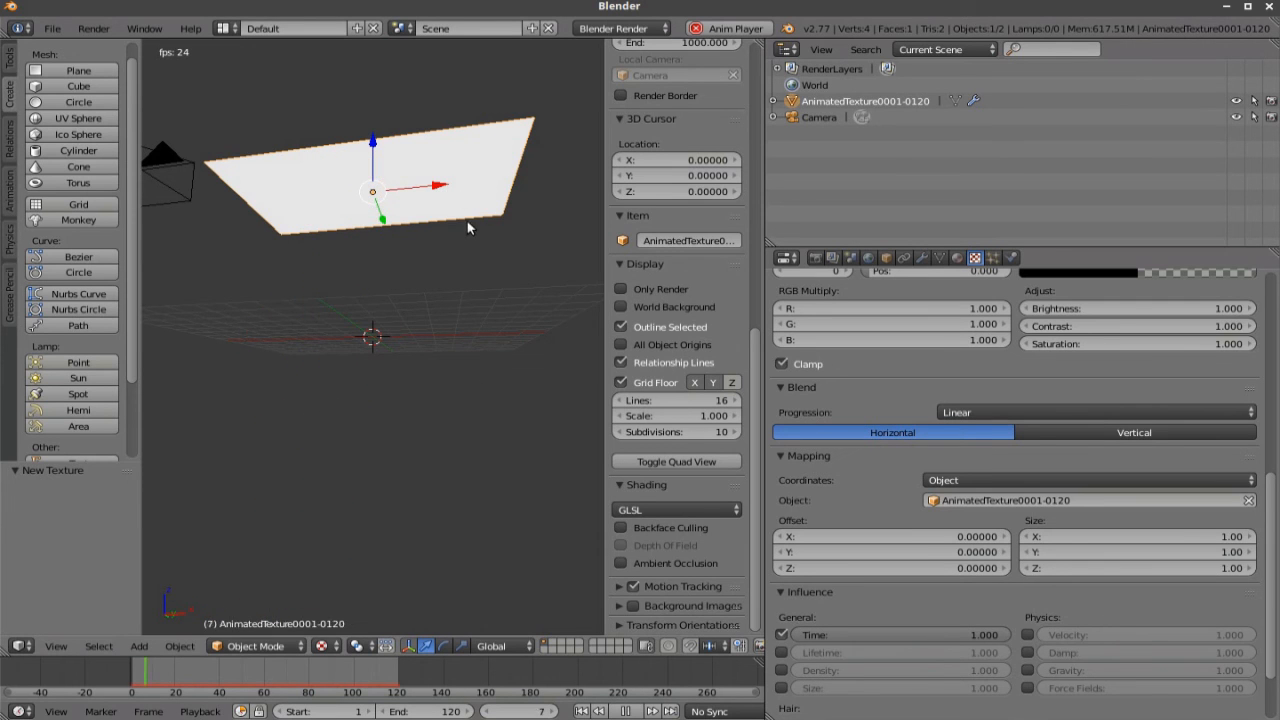
Stop playback, add a new Plane and raise it along Z to about 8.645.
{"action": "key", "text": "alt+a"}
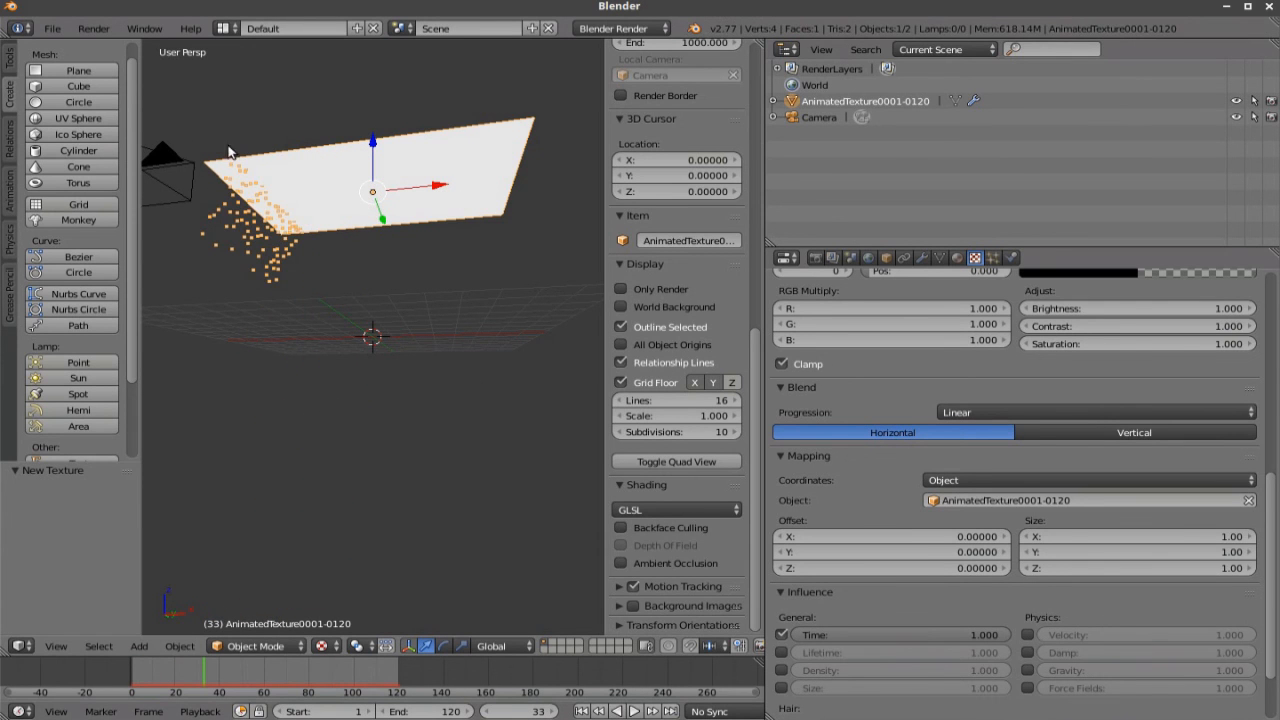
{"action": "left_click", "coordinate": [78, 70]}
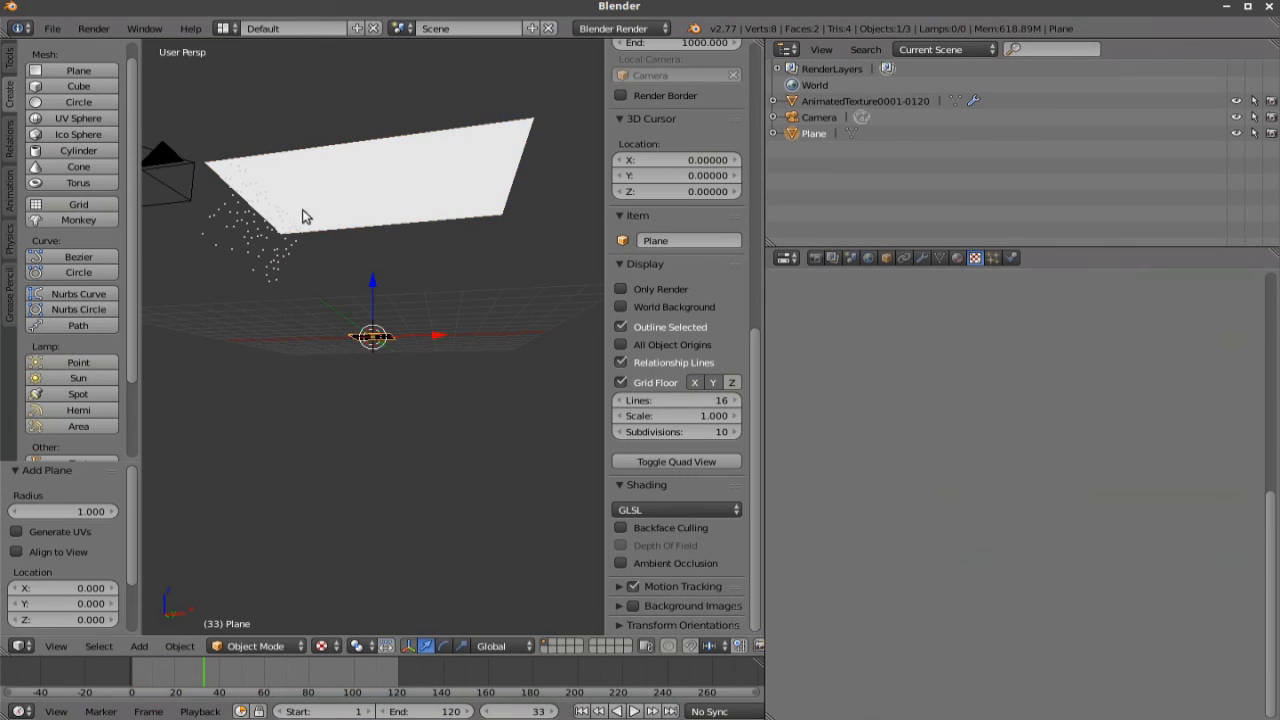
{"action": "left_click_drag", "start_coordinate": [370, 288], "coordinate": [385, 198]}
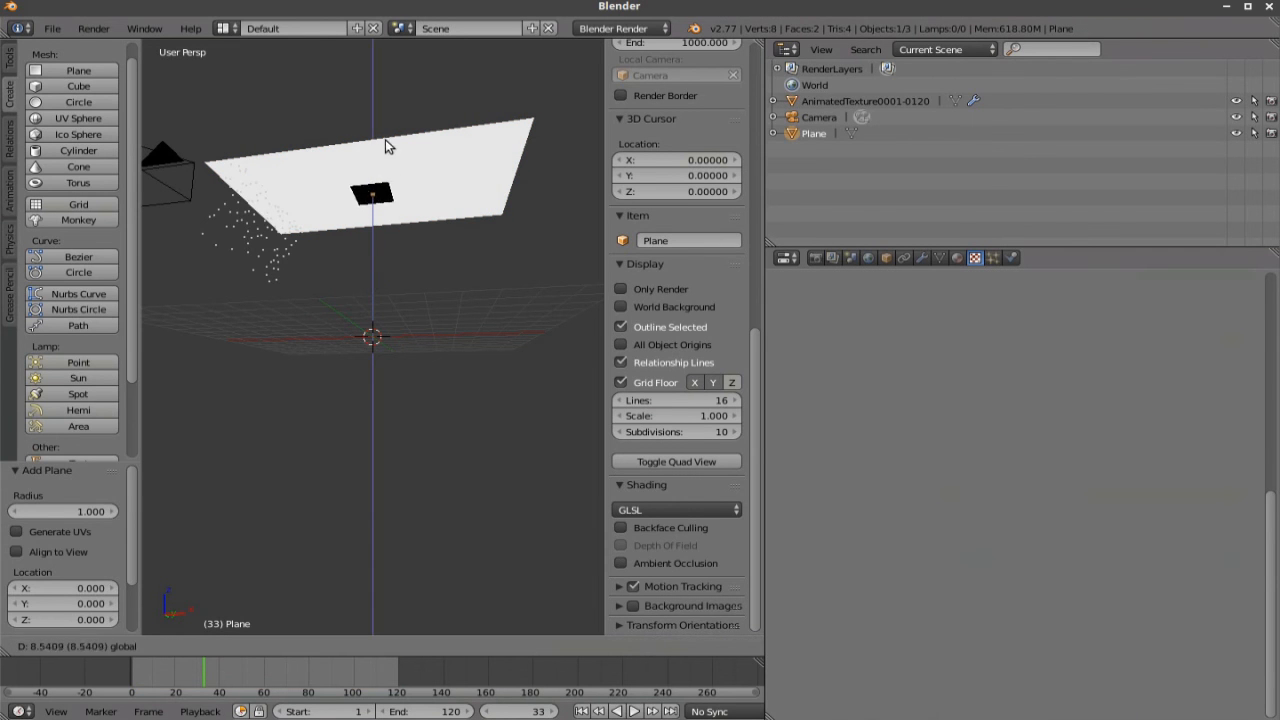
{"action": "left_click_drag", "start_coordinate": [385, 146], "coordinate": [385, 146]}
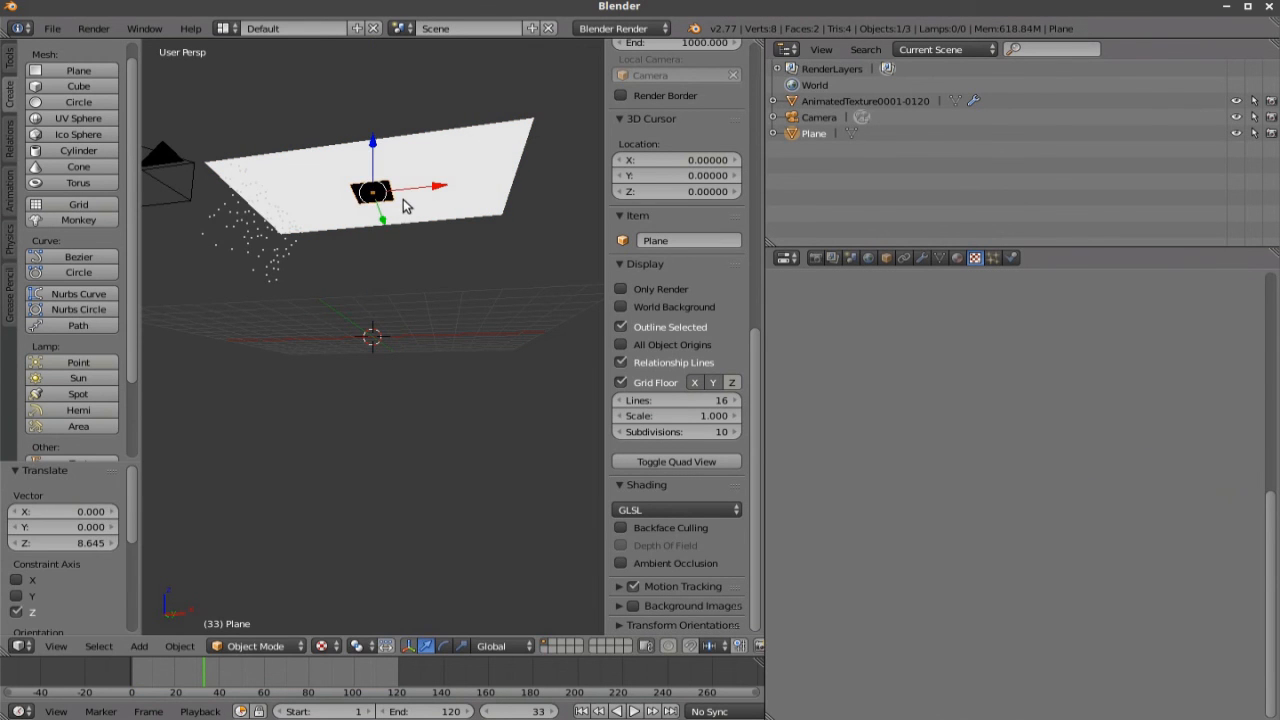
Scale the new plane up about 7.221 times and deselect it.
{"action": "key", "text": "s"}
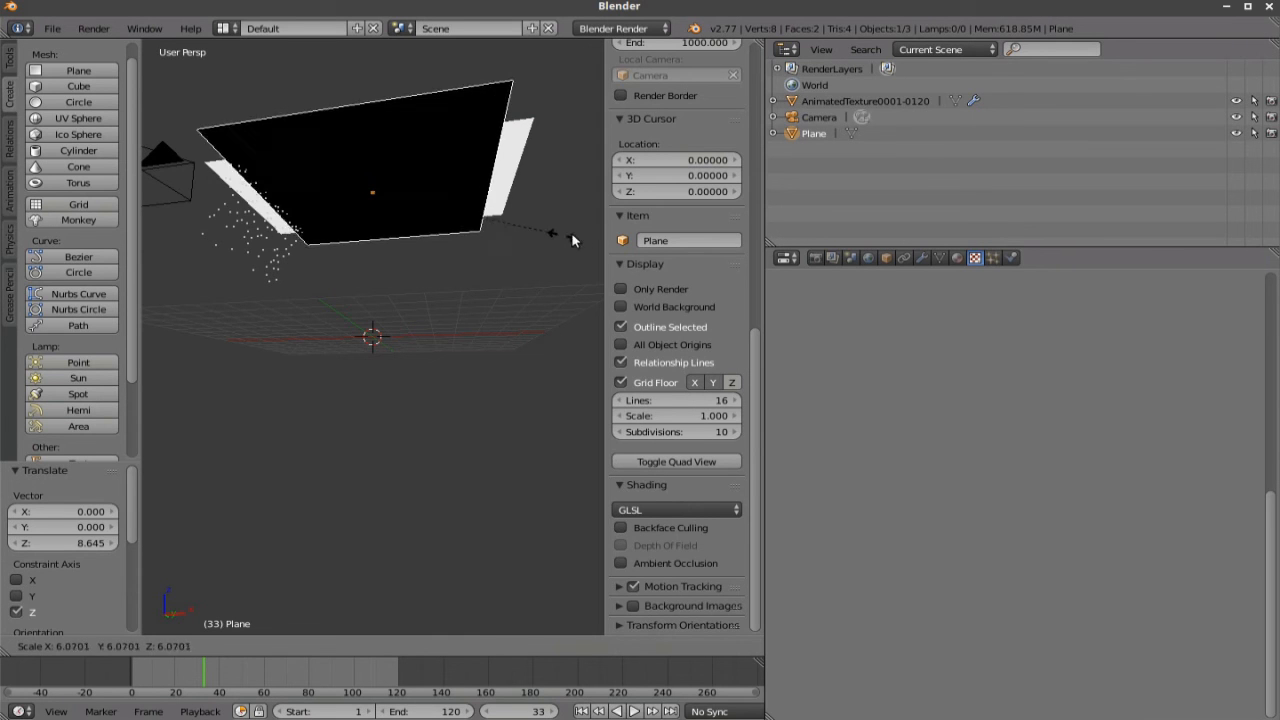
{"action": "left_click", "coordinate": [595, 238]}
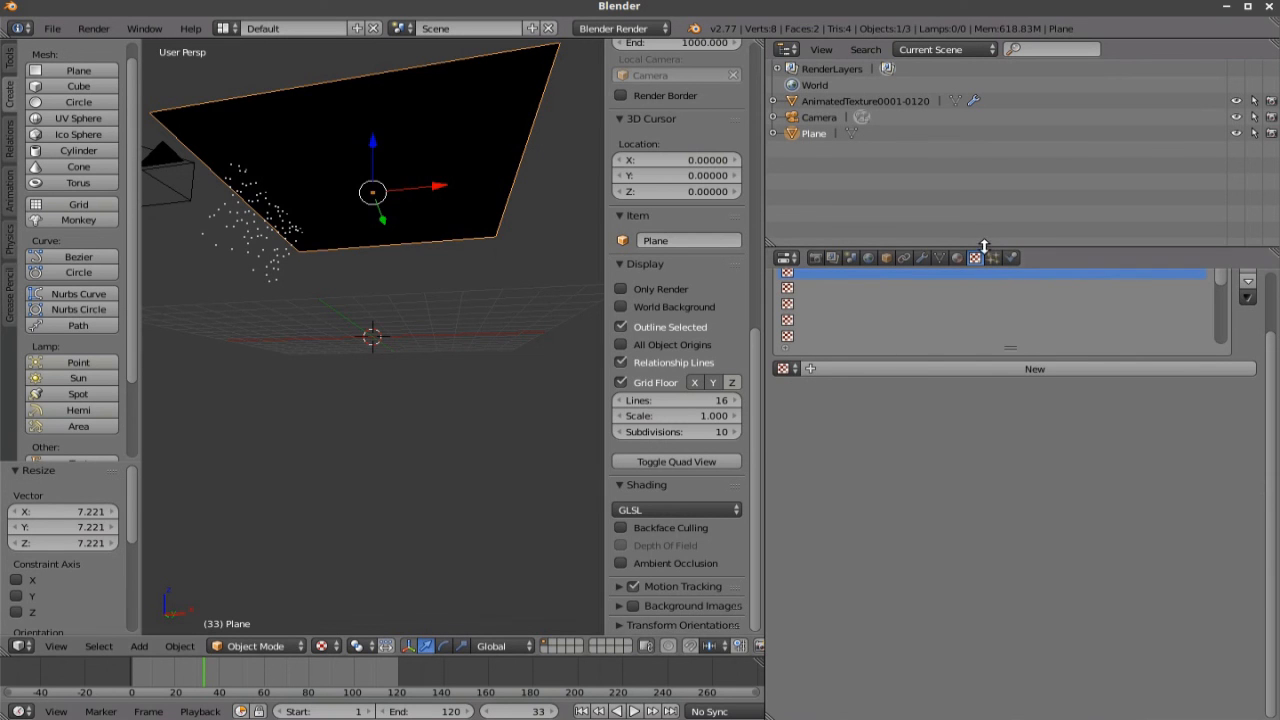
{"action": "left_click", "coordinate": [1237, 135]}
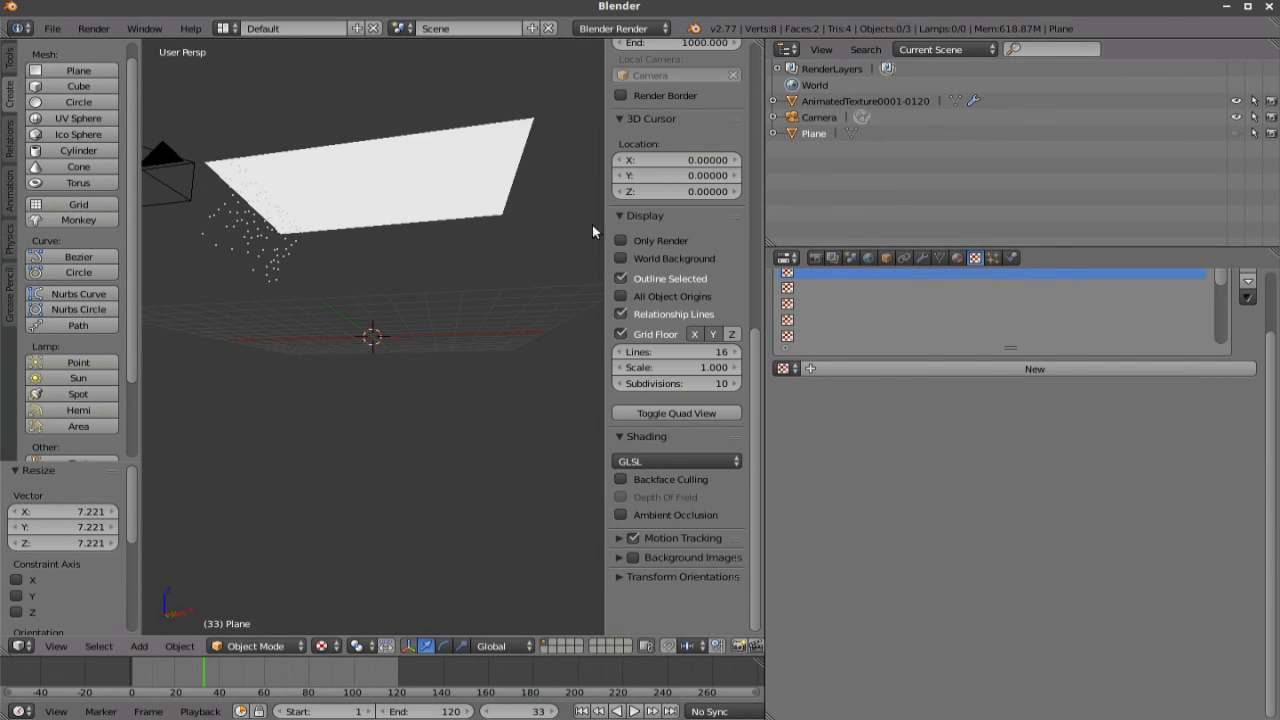
Select the emitter plane and set its texture's Object coordinate source to the new Plane.
{"action": "right_click", "coordinate": [407, 163]}
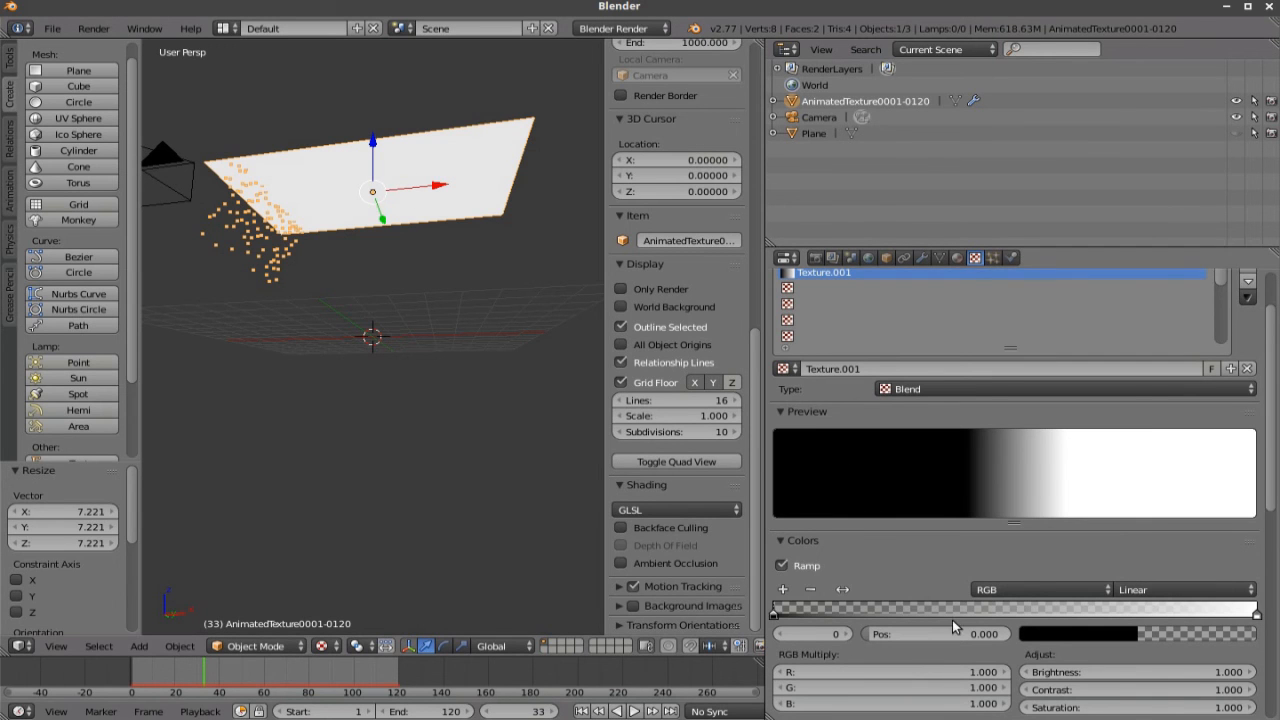
{"action": "scroll", "coordinate": [957, 620], "scroll_direction": "down", "scroll_amount": 5}
{"action": "scroll", "coordinate": [957, 620], "scroll_direction": "down", "scroll_amount": 3}
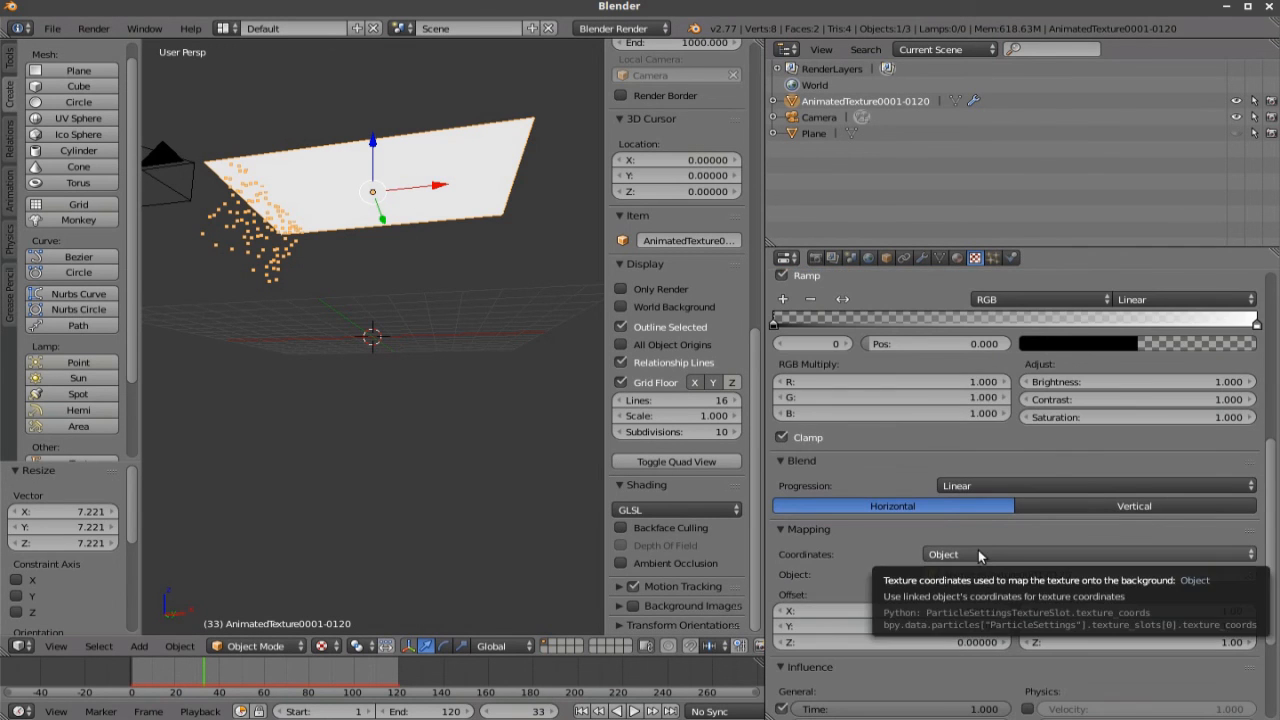
{"action": "left_click", "coordinate": [968, 557]}
{"action": "left_click", "coordinate": [968, 552]}
{"action": "left_click", "coordinate": [968, 574]}
{"action": "left_click", "coordinate": [937, 454]}
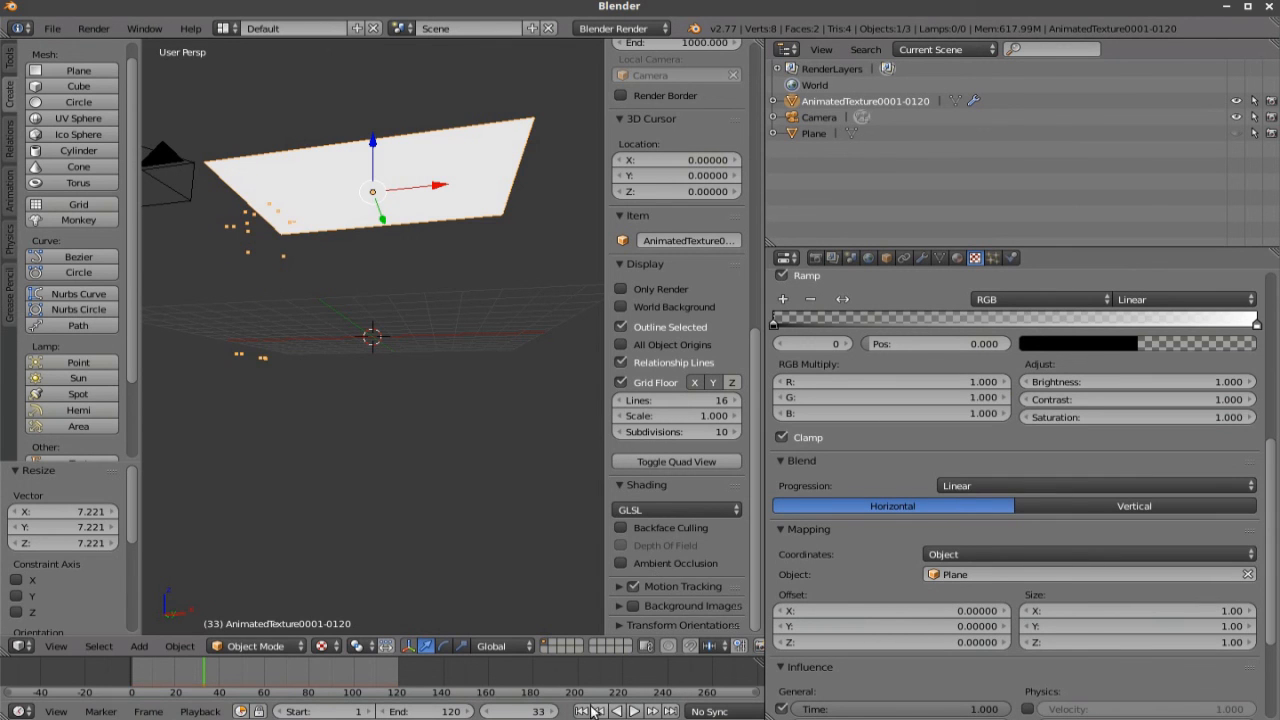
Play the particle emission from the start, then stop playback.
{"action": "left_click", "coordinate": [625, 711]}
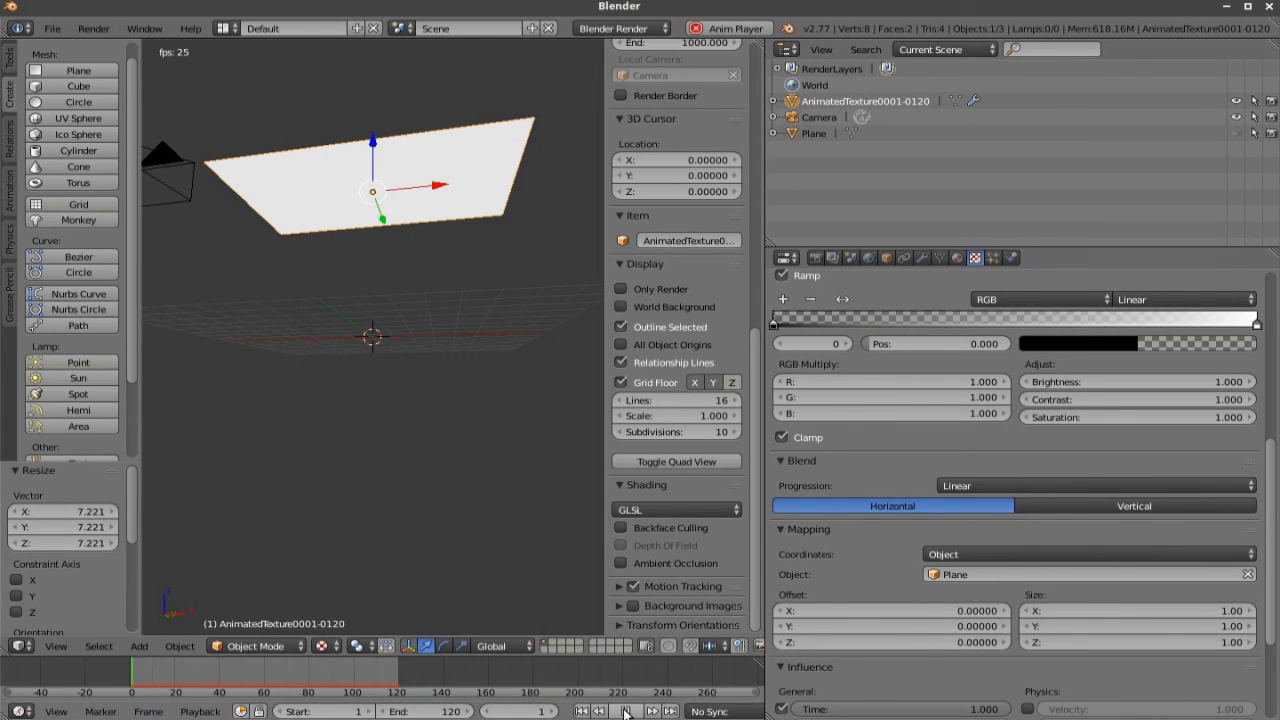
{"action": "key", "text": "alt+a"}
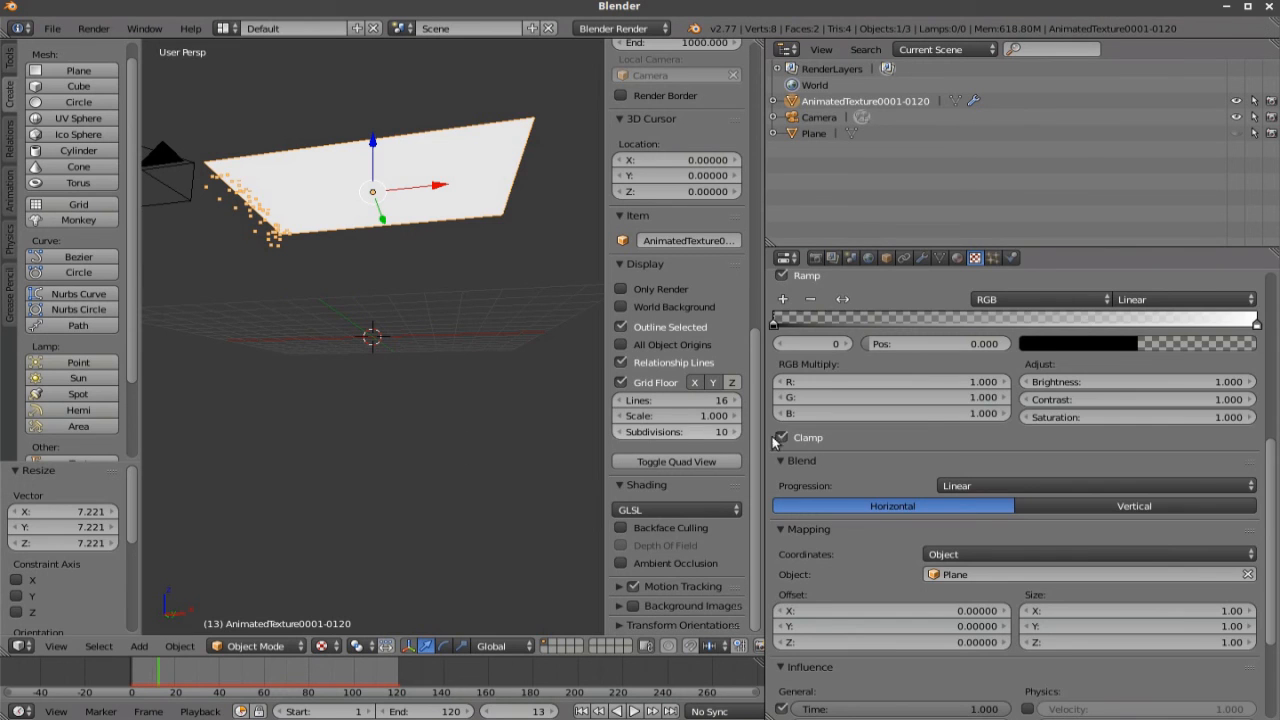
{"action": "scroll", "coordinate": [1003, 468], "scroll_direction": "up", "scroll_amount": 5}
{"action": "scroll", "coordinate": [1003, 468], "scroll_direction": "up", "scroll_amount": 3}
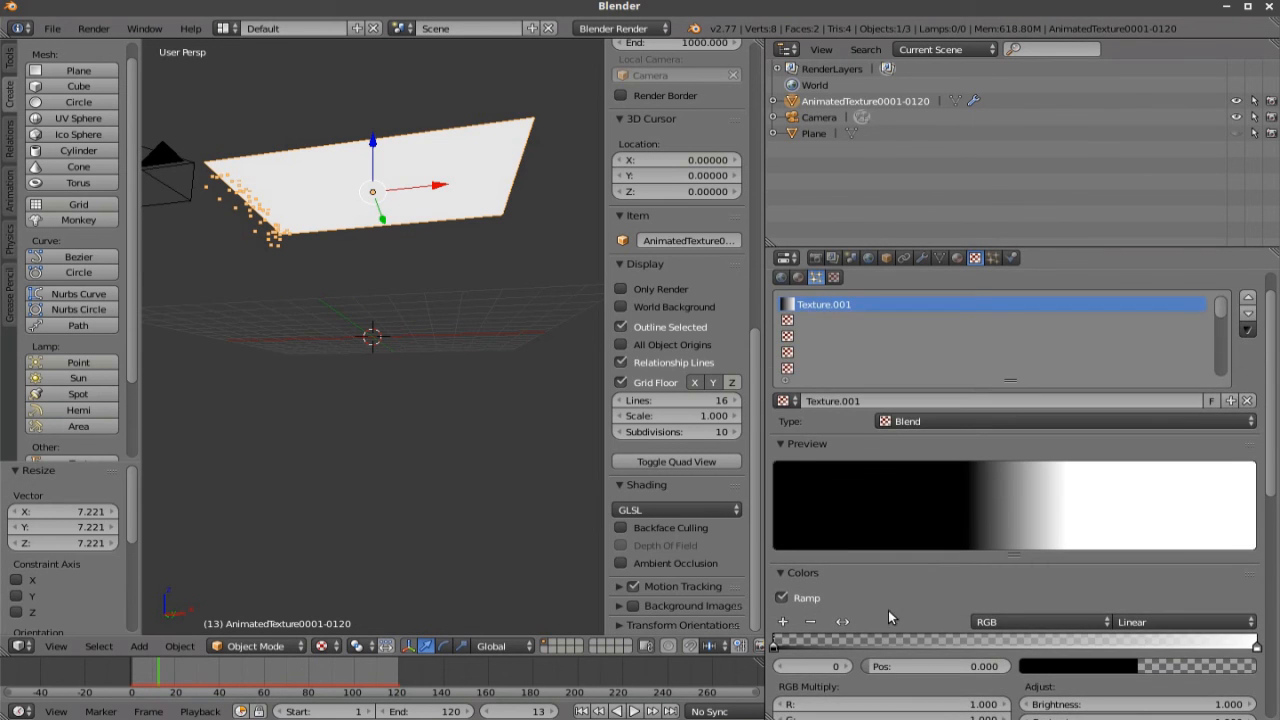
{"action": "scroll", "coordinate": [892, 612], "scroll_direction": "down", "scroll_amount": 3}
{"action": "mouse_move", "coordinate": [479, 384]}
{"action": "middle_mouse_down"}
{"action": "mouse_move", "coordinate": [460, 348]}
{"action": "mouse_move", "coordinate": [458, 278]}
{"action": "mouse_move", "coordinate": [489, 328]}
{"action": "mouse_move", "coordinate": [502, 433]}
{"action": "mouse_move", "coordinate": [552, 456]}
{"action": "middle_mouse_up"}
{"action": "scroll", "coordinate": [830, 537], "scroll_direction": "down", "scroll_amount": 1}
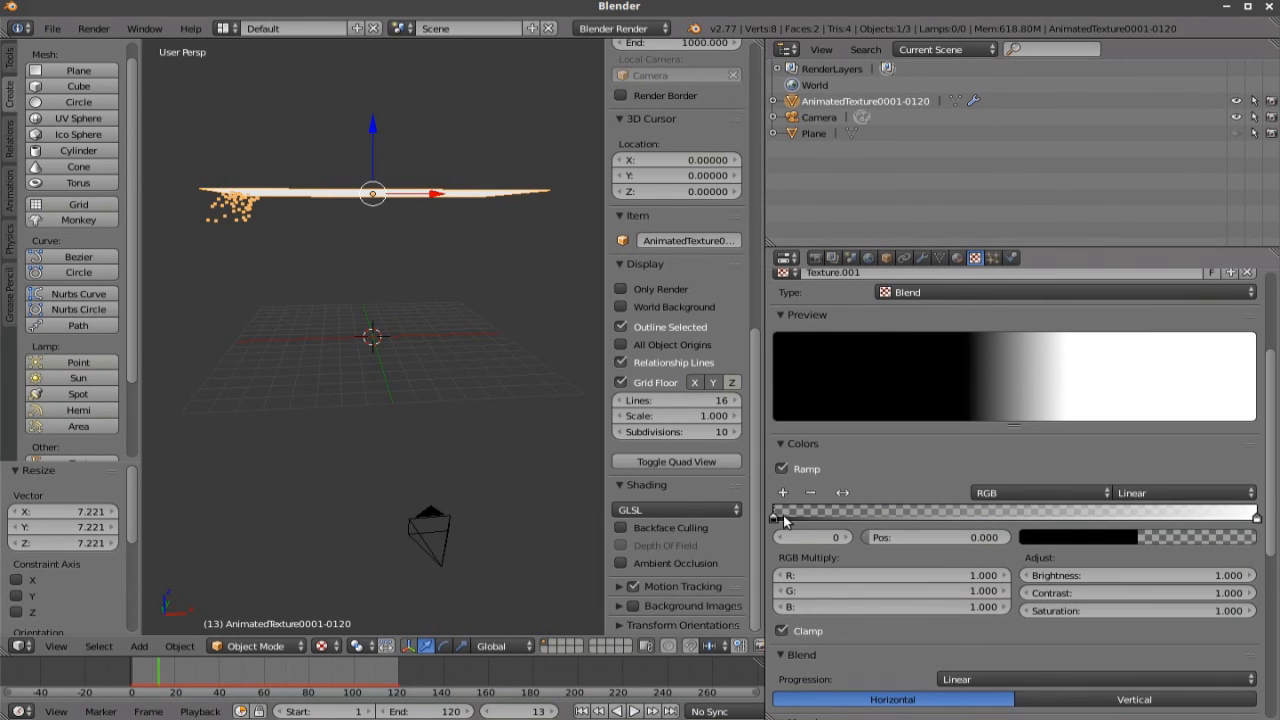
Set the black colour-ramp stop's Alpha to 1.000, making it fully opaque.
{"action": "left_click", "coordinate": [1100, 542]}
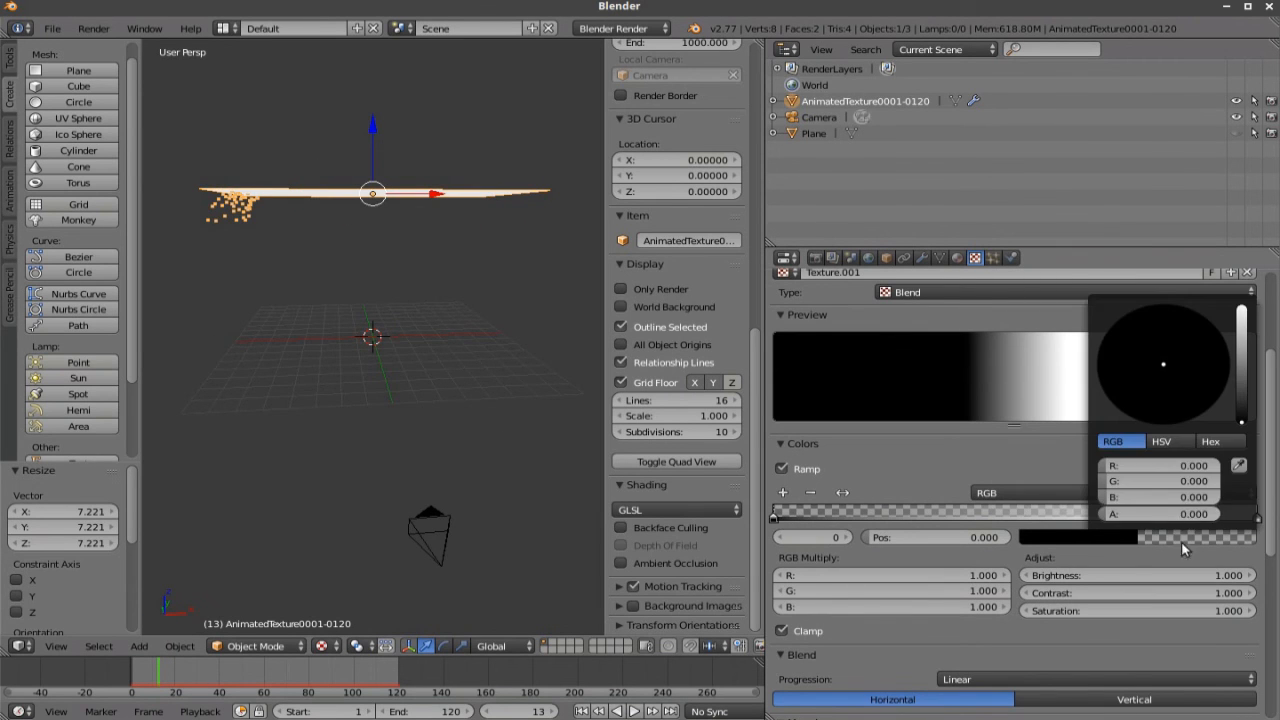
{"action": "left_click", "coordinate": [1100, 542]}
{"action": "double_click", "coordinate": [1160, 514]}
{"action": "type", "text": "1"}
{"action": "key", "text": "Return"}
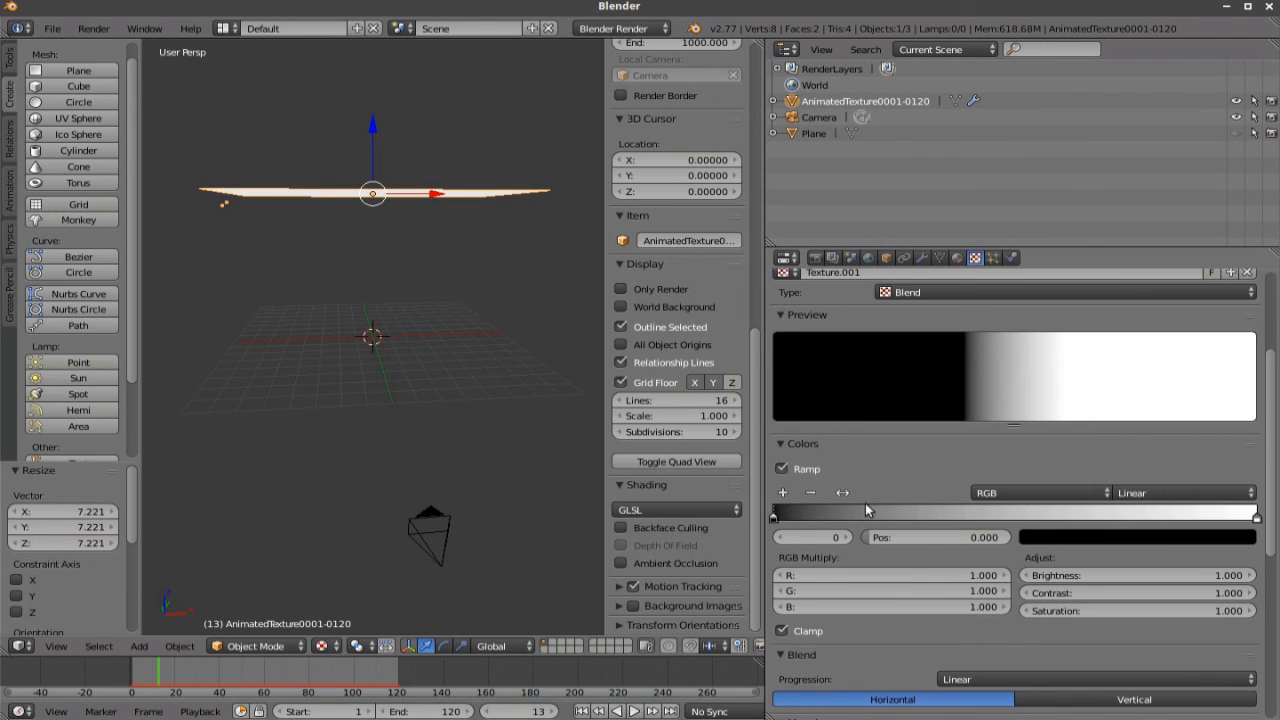
{"action": "mouse_move", "coordinate": [428, 223]}
{"action": "middle_mouse_down"}
{"action": "mouse_move", "coordinate": [390, 198]}
{"action": "mouse_move", "coordinate": [300, 217]}
{"action": "middle_mouse_up"}
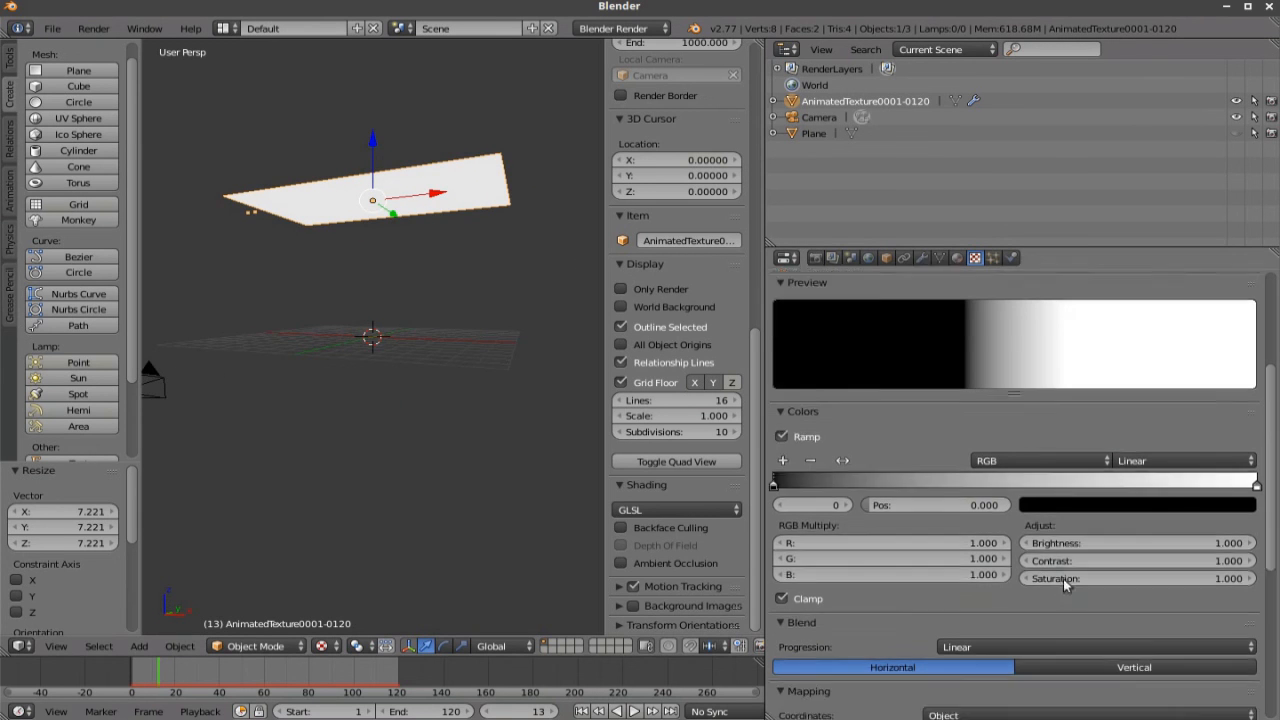
{"action": "scroll", "coordinate": [1067, 575], "scroll_direction": "down", "scroll_amount": 3}
{"action": "scroll", "coordinate": [1067, 575], "scroll_direction": "down", "scroll_amount": 3}
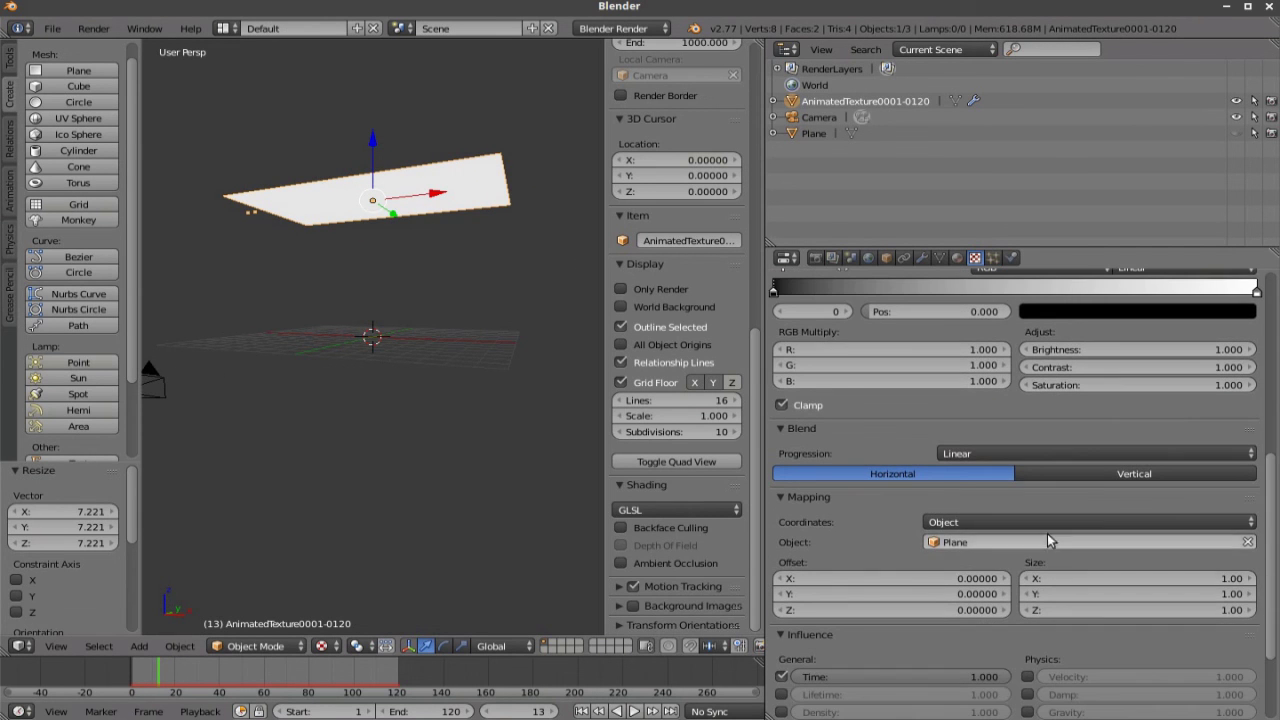
{"action": "scroll", "coordinate": [1004, 478], "scroll_direction": "down", "scroll_amount": 2}
Switch the texture's Mapping coordinates to Generated and play the emission.
{"action": "left_click", "coordinate": [1007, 458]}
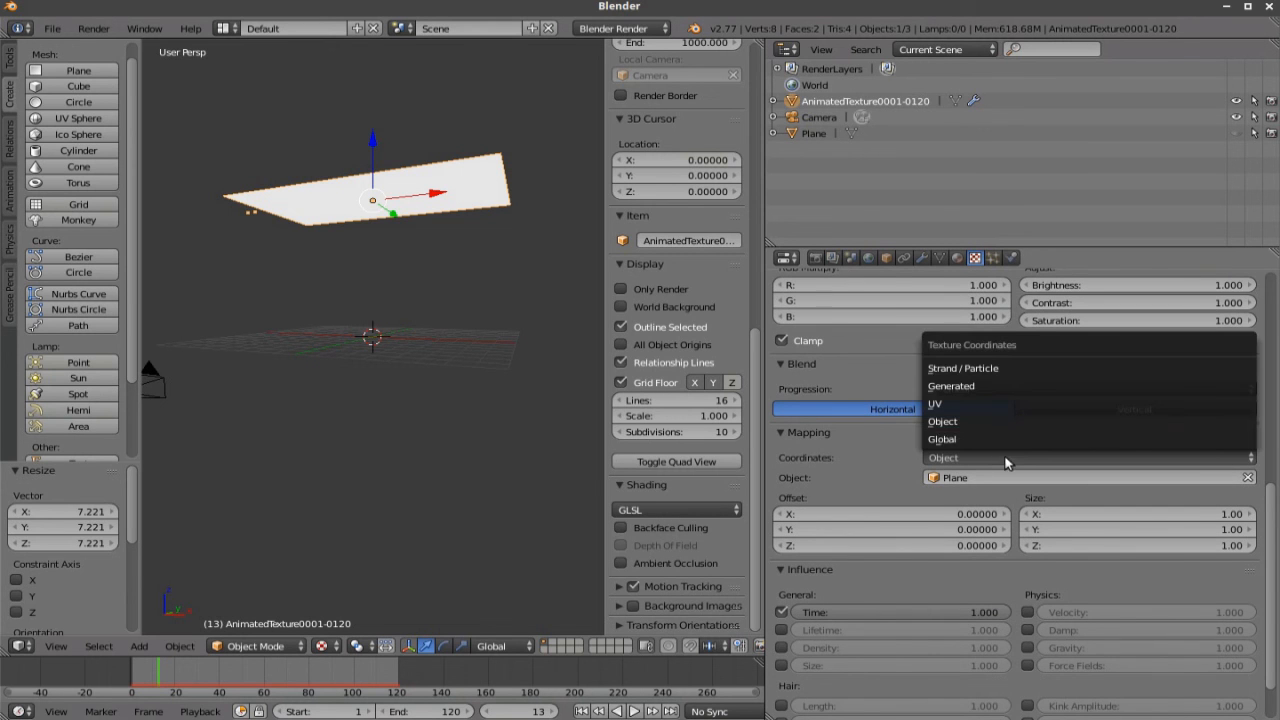
{"action": "left_click", "coordinate": [975, 392]}
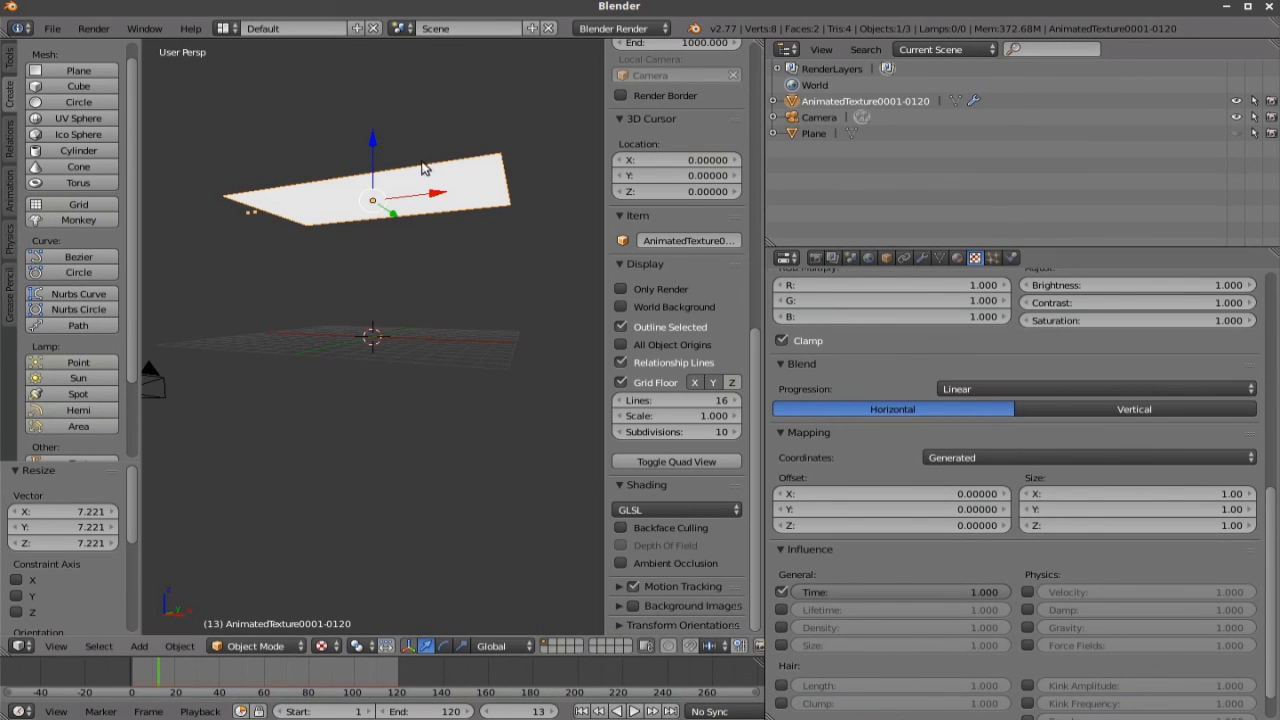
{"action": "left_click", "coordinate": [641, 711]}
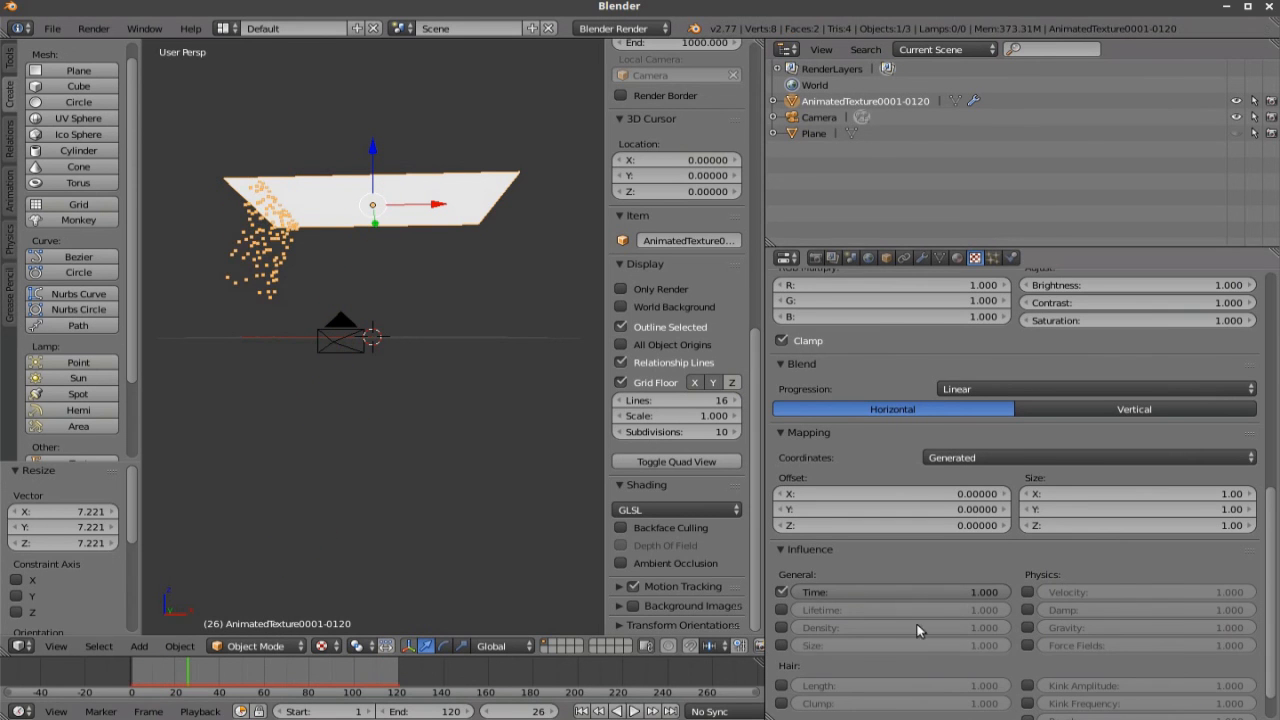
{"action": "scroll", "coordinate": [991, 592], "scroll_direction": "up", "scroll_amount": 3}
{"action": "scroll", "coordinate": [991, 592], "scroll_direction": "up", "scroll_amount": 4}
{"action": "scroll", "coordinate": [994, 590], "scroll_direction": "down", "scroll_amount": 4}
{"action": "scroll", "coordinate": [994, 590], "scroll_direction": "down", "scroll_amount": 2}
{"action": "scroll", "coordinate": [994, 590], "scroll_direction": "down", "scroll_amount": 2}
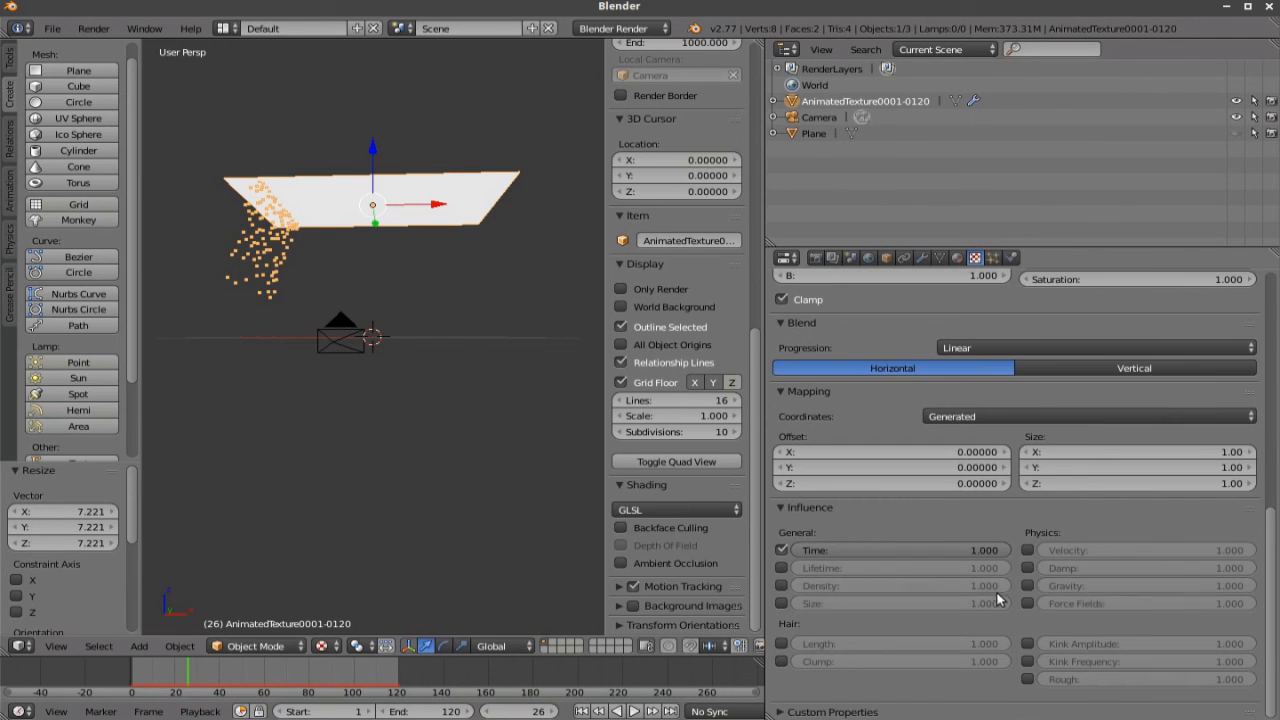
{"action": "scroll", "coordinate": [994, 590], "scroll_direction": "up", "scroll_amount": 1}
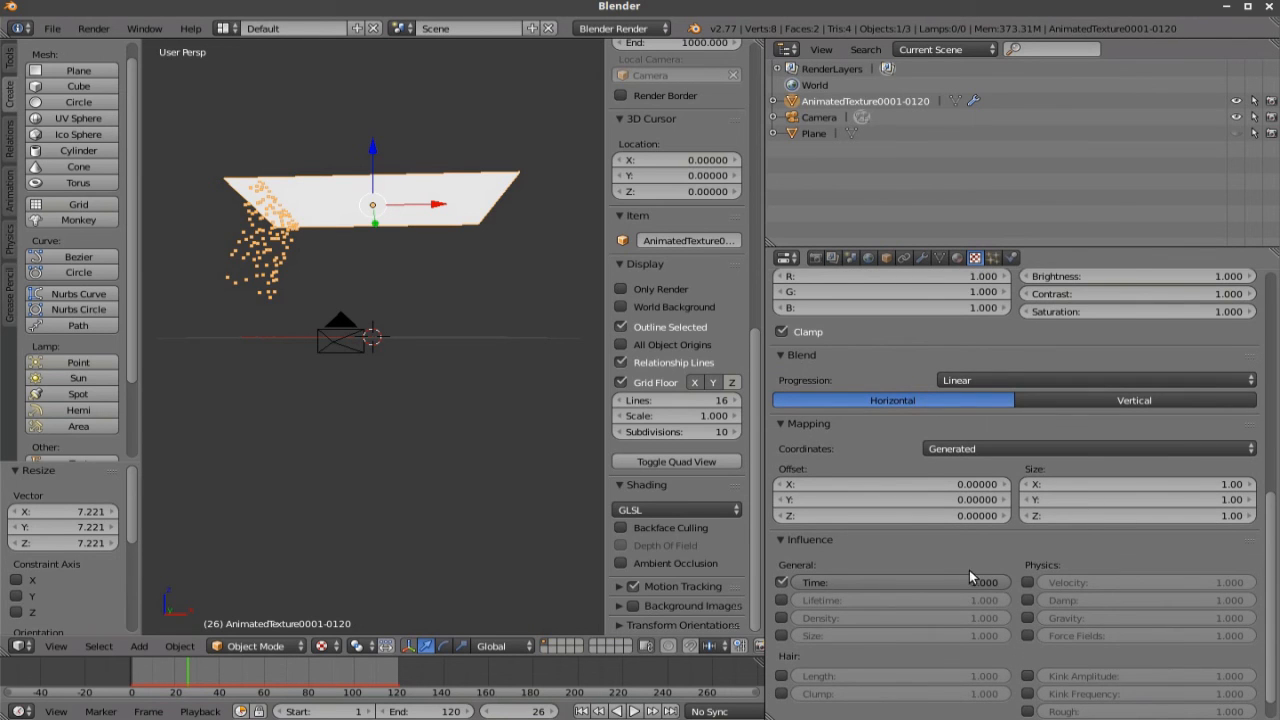
{"action": "scroll", "coordinate": [964, 570], "scroll_direction": "up", "scroll_amount": 3}
{"action": "scroll", "coordinate": [964, 570], "scroll_direction": "up", "scroll_amount": 5}
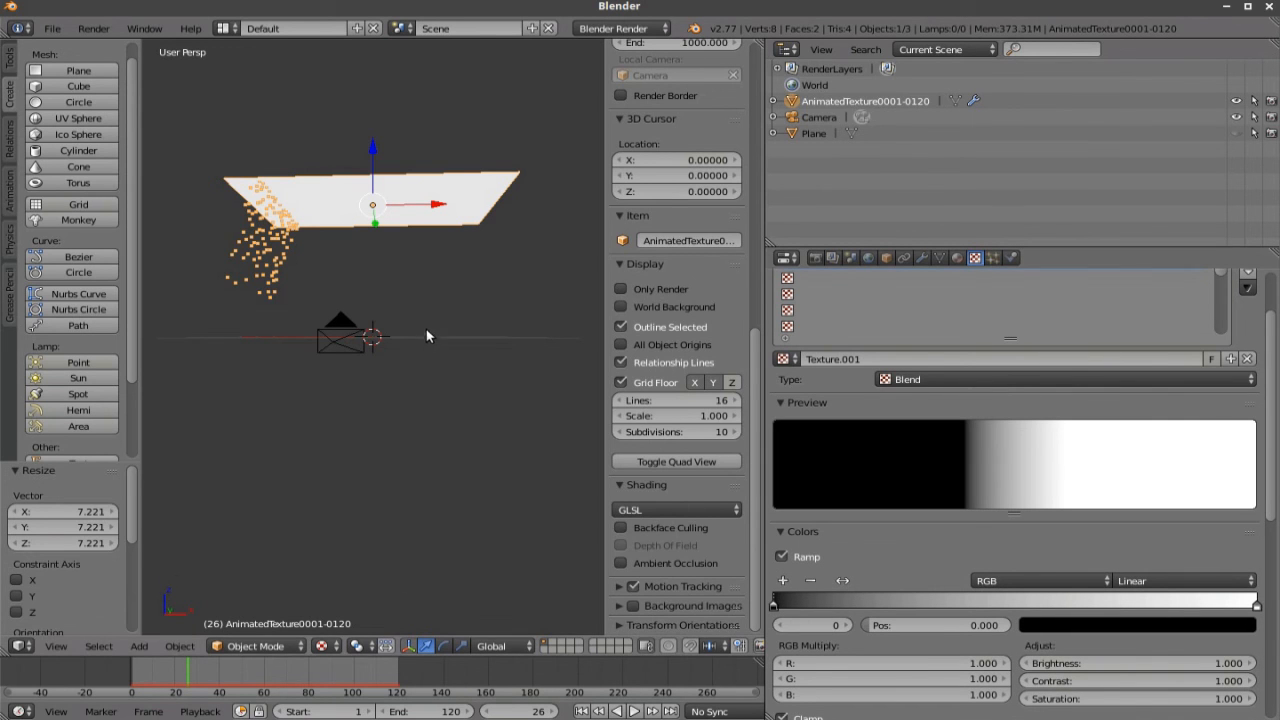
Keep the texture type Blend and set its Progression to Spherical.
{"action": "mouse_move", "coordinate": [427, 332]}
{"action": "middle_mouse_down"}
{"action": "mouse_move", "coordinate": [367, 368]}
{"action": "mouse_move", "coordinate": [395, 289]}
{"action": "middle_mouse_up"}
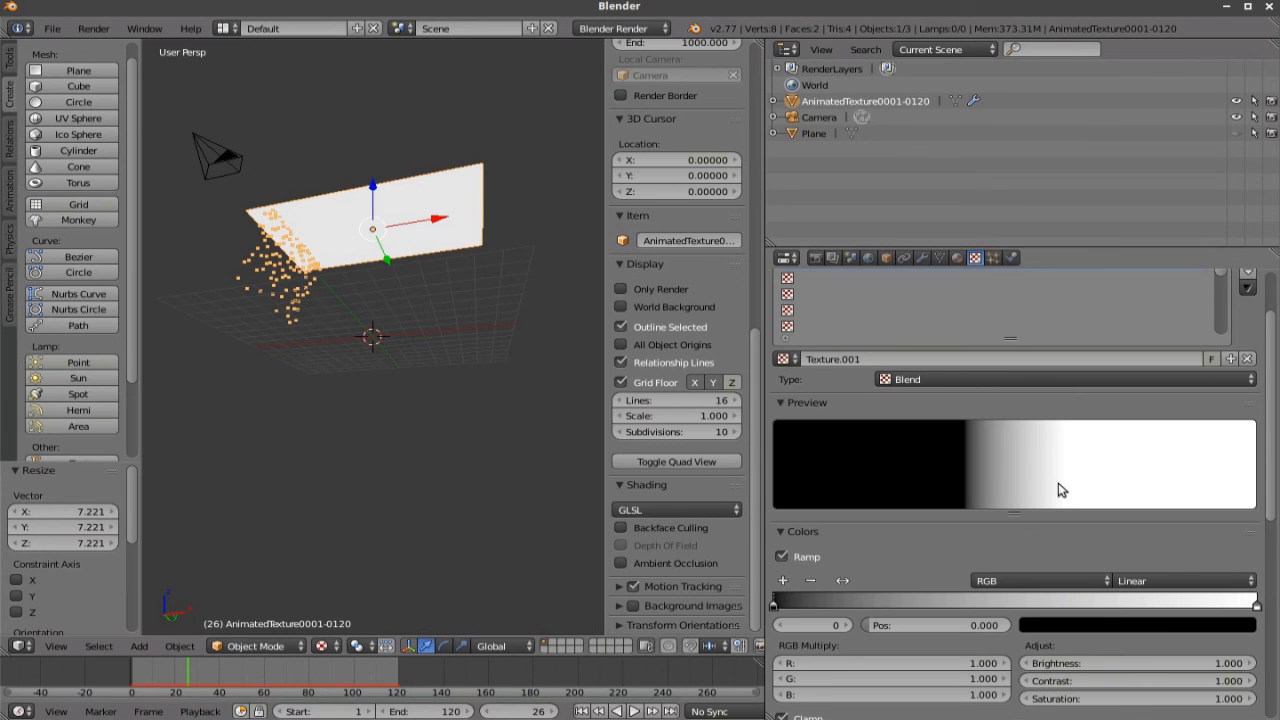
{"action": "scroll", "coordinate": [1097, 421], "scroll_direction": "up", "scroll_amount": 3}
{"action": "left_click", "coordinate": [1096, 443]}
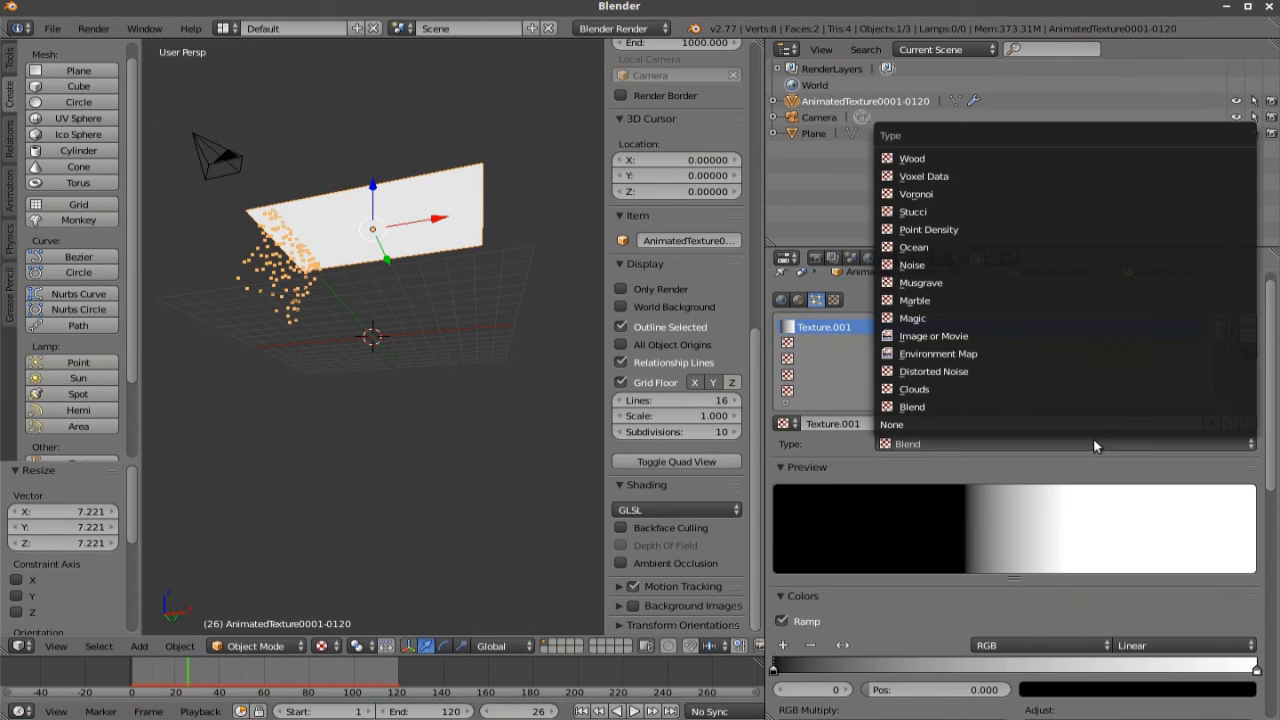
{"action": "left_click", "coordinate": [1089, 468]}
{"action": "scroll", "coordinate": [1159, 572], "scroll_direction": "down", "scroll_amount": 5}
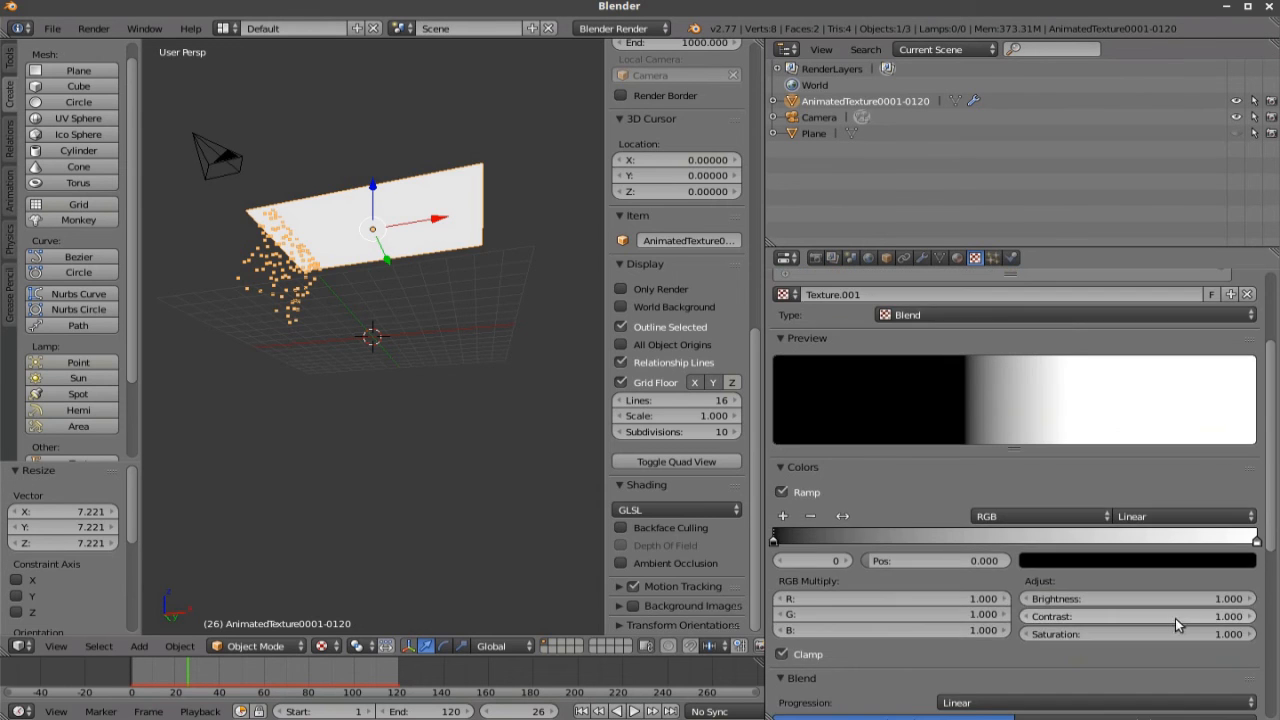
{"action": "scroll", "coordinate": [1165, 600], "scroll_direction": "down", "scroll_amount": 3}
{"action": "left_click", "coordinate": [1169, 637]}
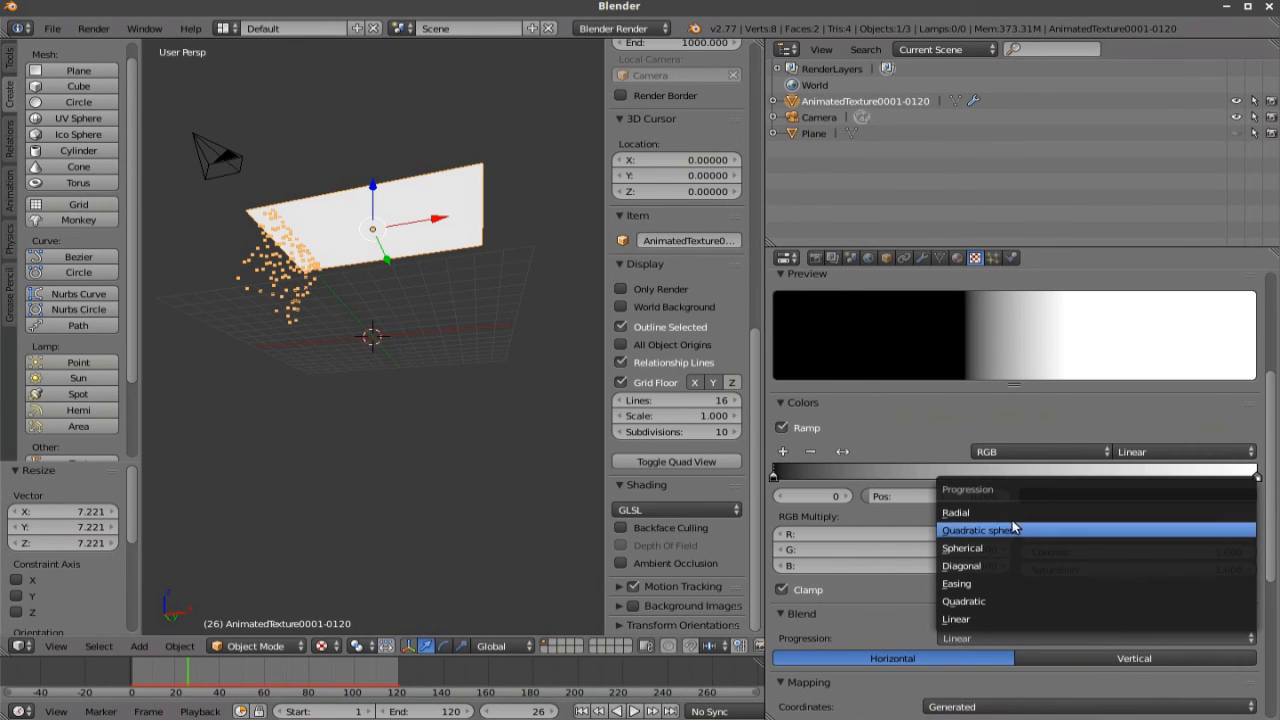
{"action": "left_click", "coordinate": [1027, 552]}
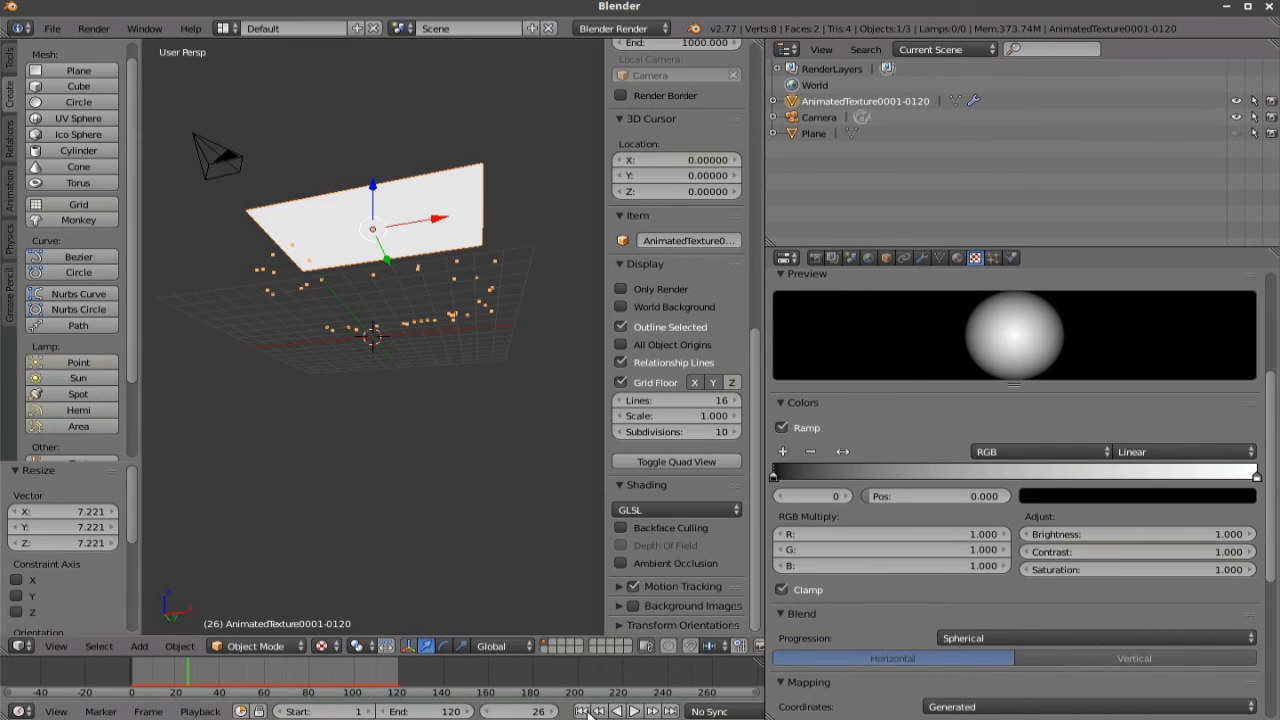
Rewind to frame 1, play the new emission, then stop playback.
{"action": "left_click", "coordinate": [583, 712]}
{"action": "left_click", "coordinate": [633, 711]}
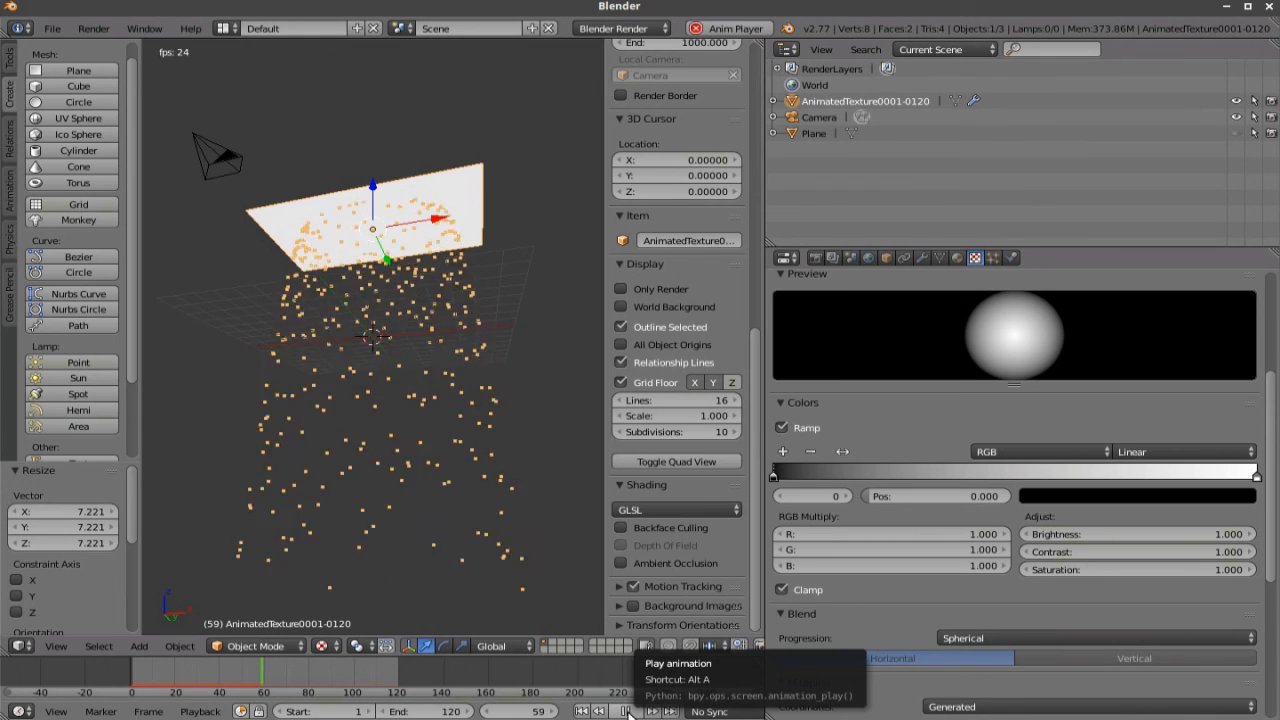
{"action": "left_click", "coordinate": [627, 711]}
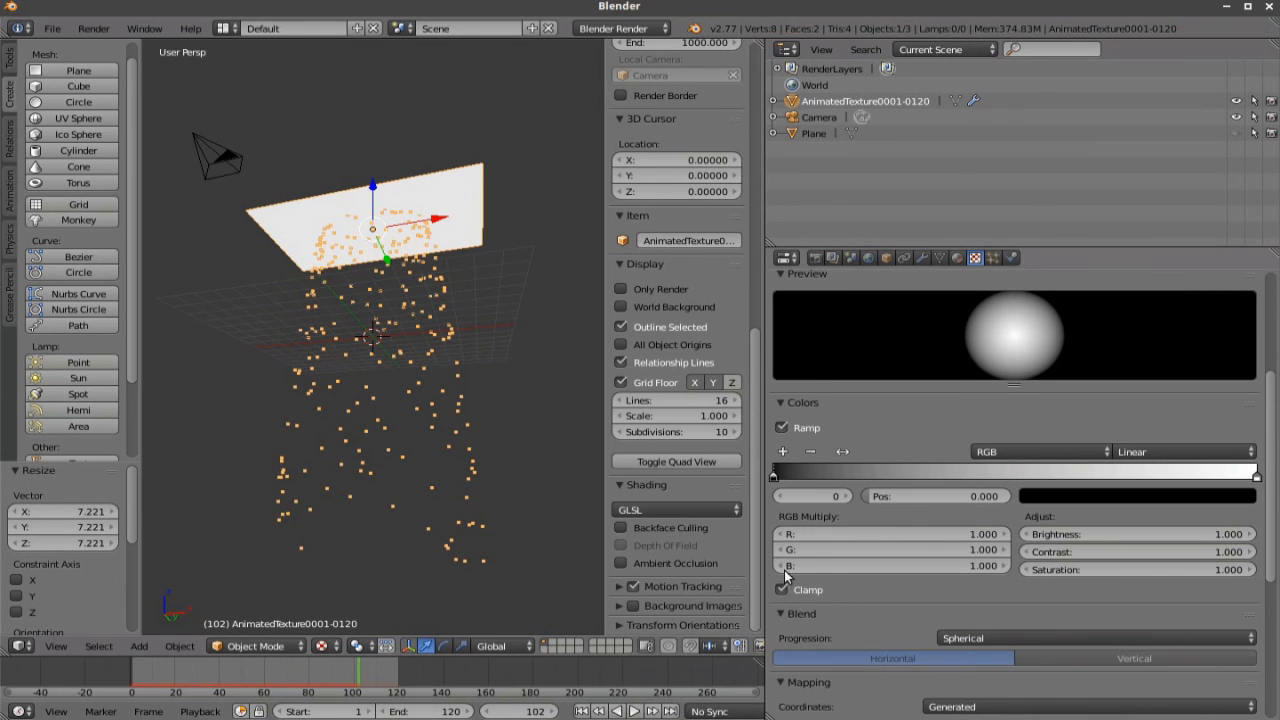
Flip the colour ramp to white-to-black and replay the emission from the start, stopping at frame 61.
{"action": "left_click", "coordinate": [840, 452]}
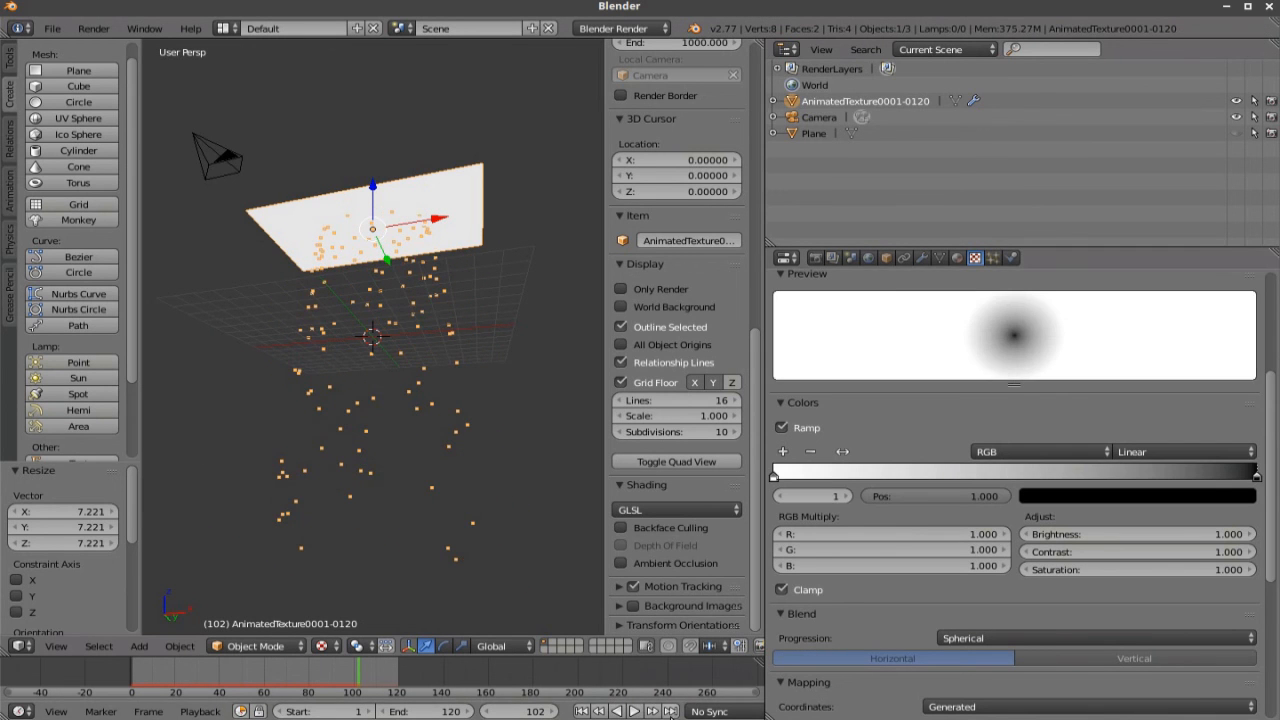
{"action": "left_click", "coordinate": [581, 711]}
{"action": "left_click", "coordinate": [627, 711]}
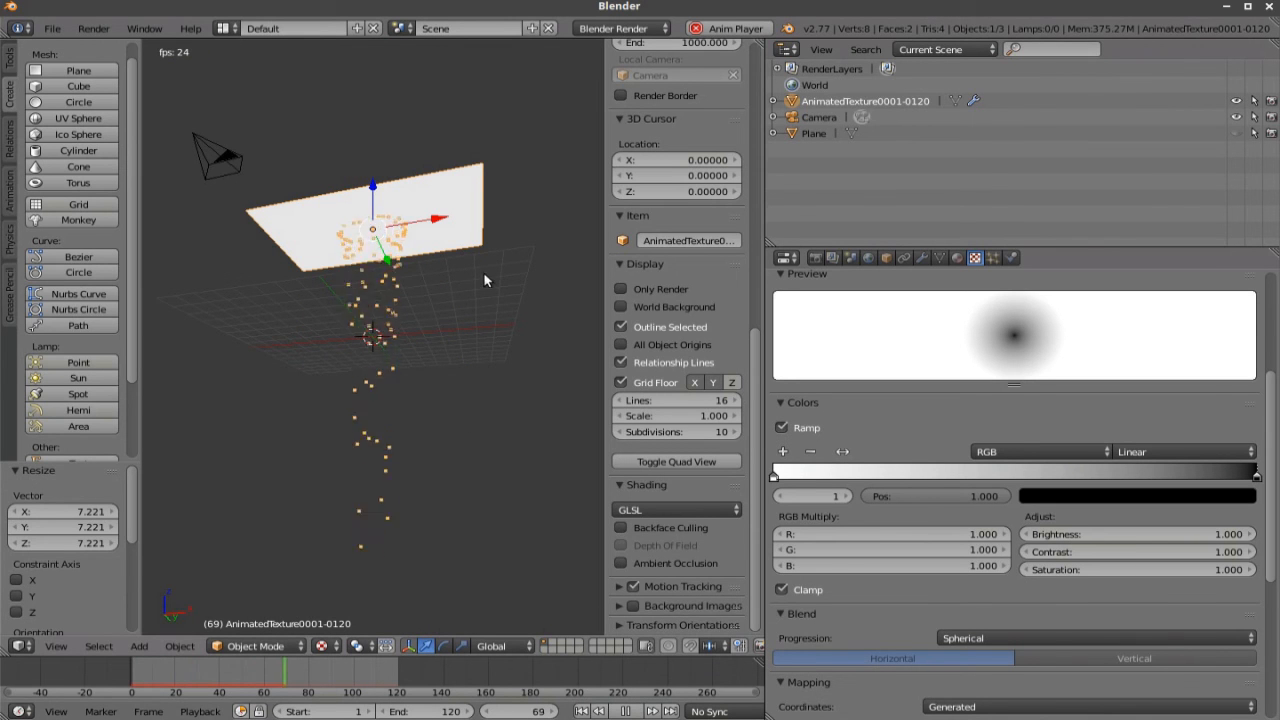
{"action": "left_click", "coordinate": [628, 711]}
{"action": "middle_click_drag", "start_coordinate": [475, 389], "coordinate": [442, 539]}
{"action": "scroll", "coordinate": [450, 361], "scroll_direction": "up", "scroll_amount": 2}
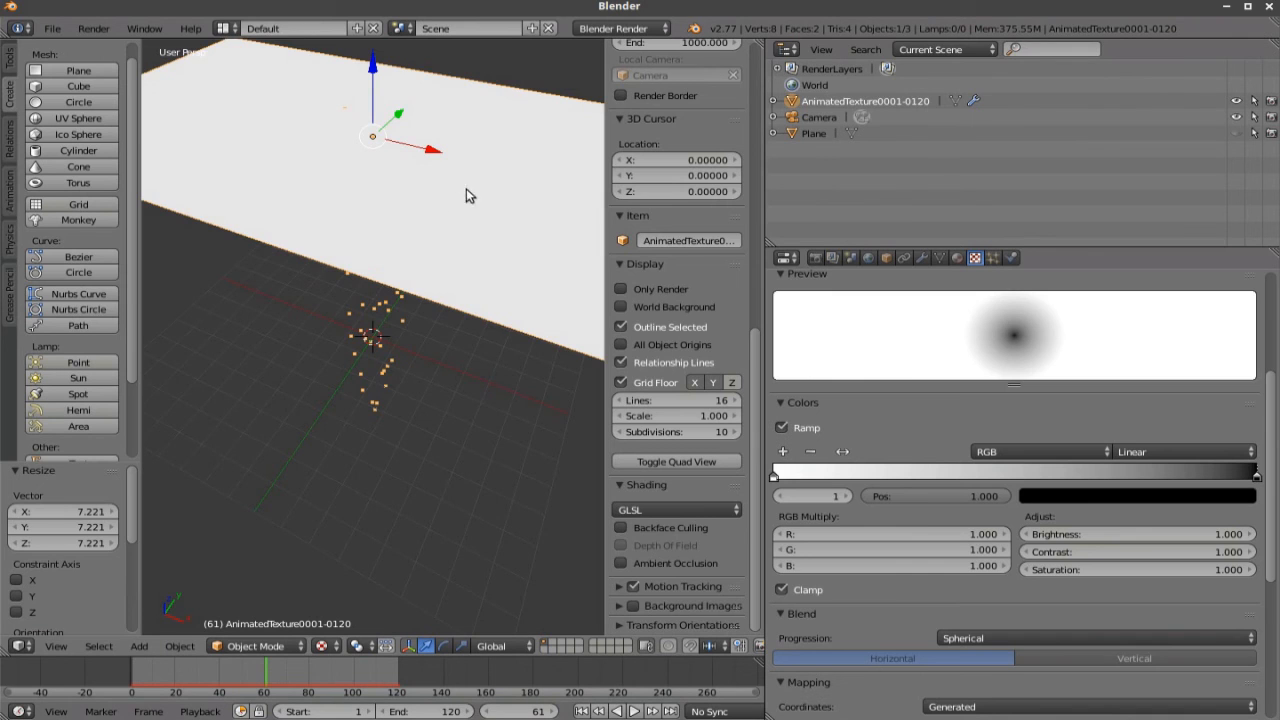
{"action": "mouse_move", "coordinate": [558, 287]}
{"action": "middle_mouse_down"}
{"action": "mouse_move", "coordinate": [540, 273]}
{"action": "mouse_move", "coordinate": [556, 224]}
{"action": "middle_mouse_up"}
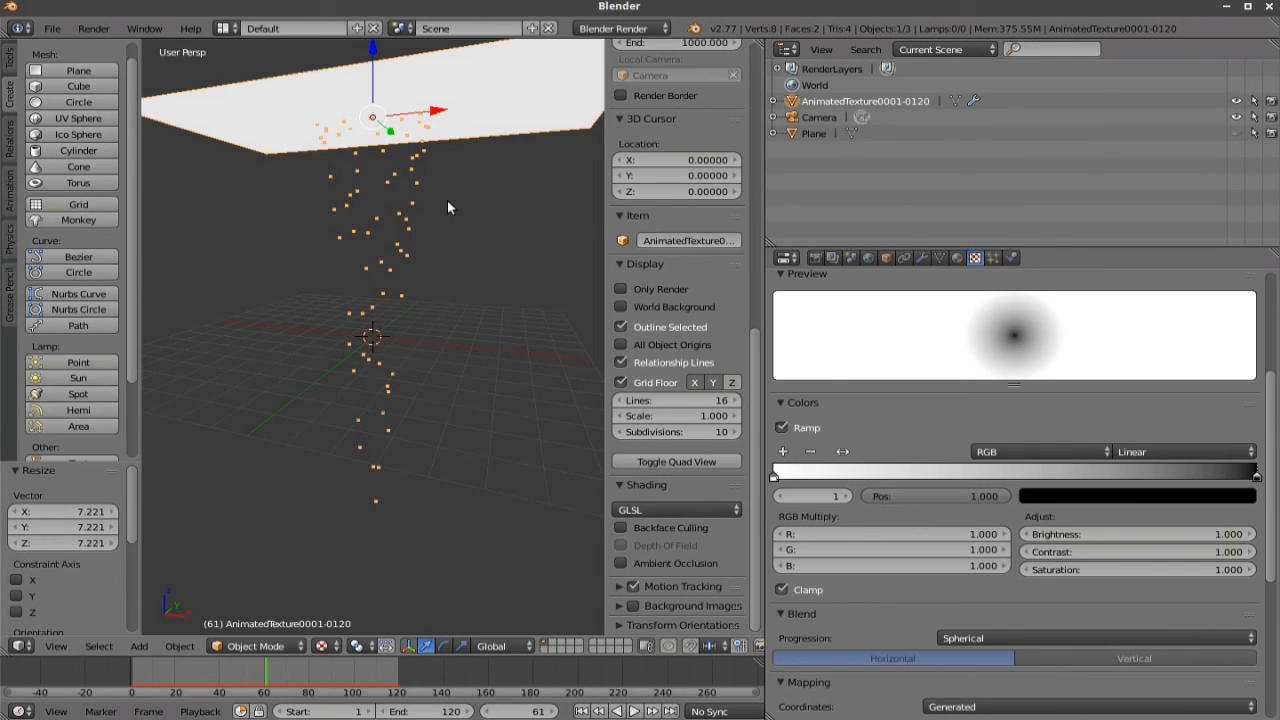
{"action": "mouse_move", "coordinate": [477, 314]}
{"action": "middle_mouse_down"}
{"action": "mouse_move", "coordinate": [449, 305]}
{"action": "mouse_move", "coordinate": [424, 334]}
{"action": "middle_mouse_up"}
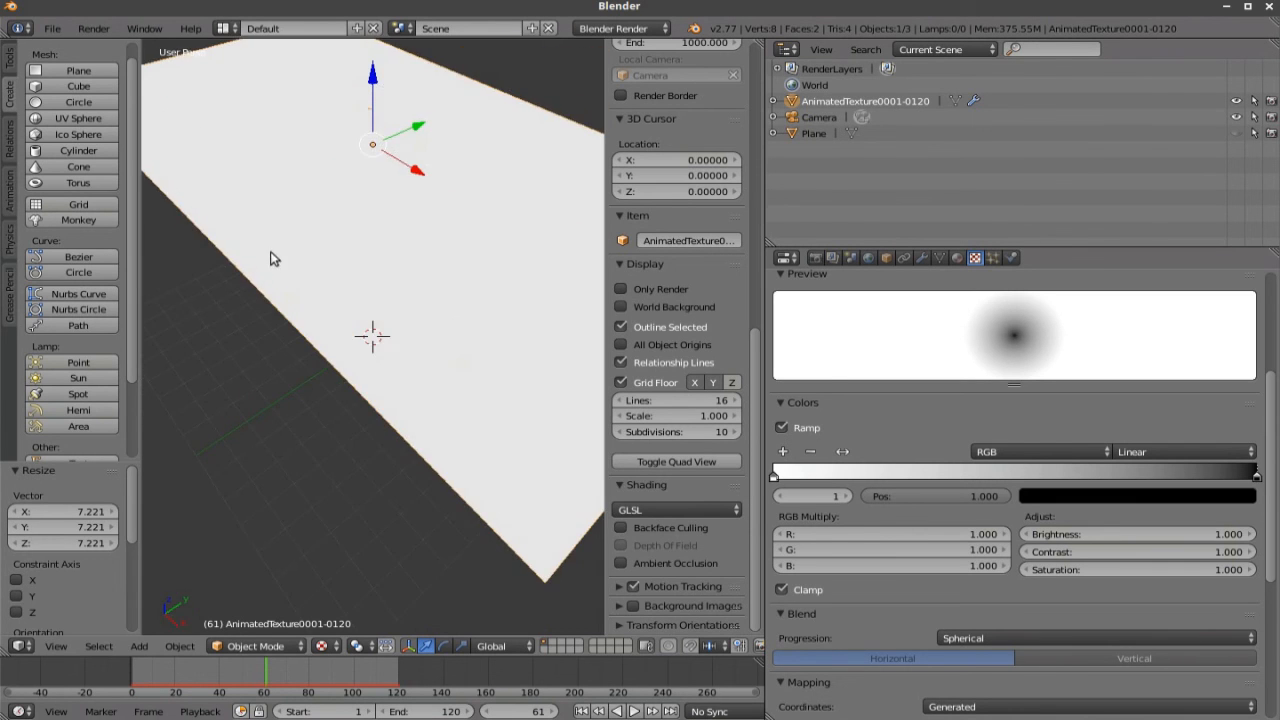
{"action": "mouse_move", "coordinate": [264, 255]}
{"action": "middle_mouse_down"}
{"action": "mouse_move", "coordinate": [436, 212]}
{"action": "mouse_move", "coordinate": [413, 148]}
{"action": "middle_mouse_up"}
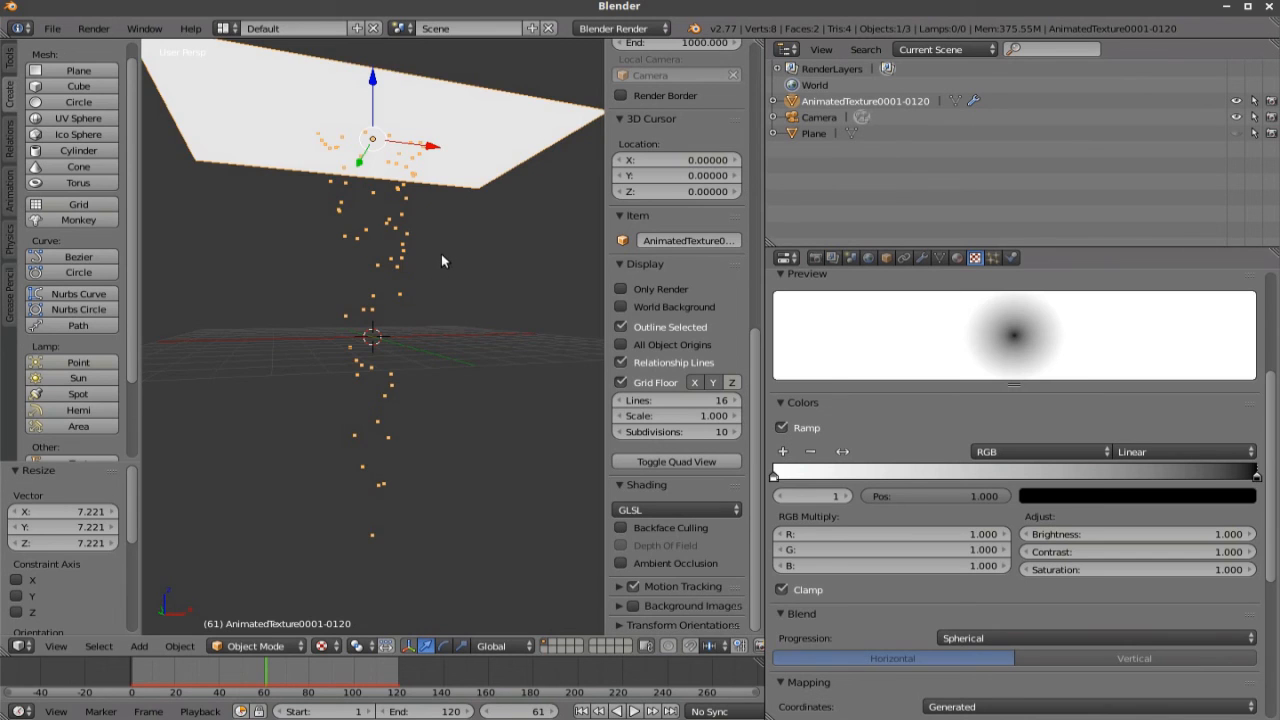
{"action": "scroll", "coordinate": [438, 257], "scroll_direction": "down", "scroll_amount": 3}
{"action": "middle_click_drag", "start_coordinate": [438, 257], "coordinate": [344, 337]}
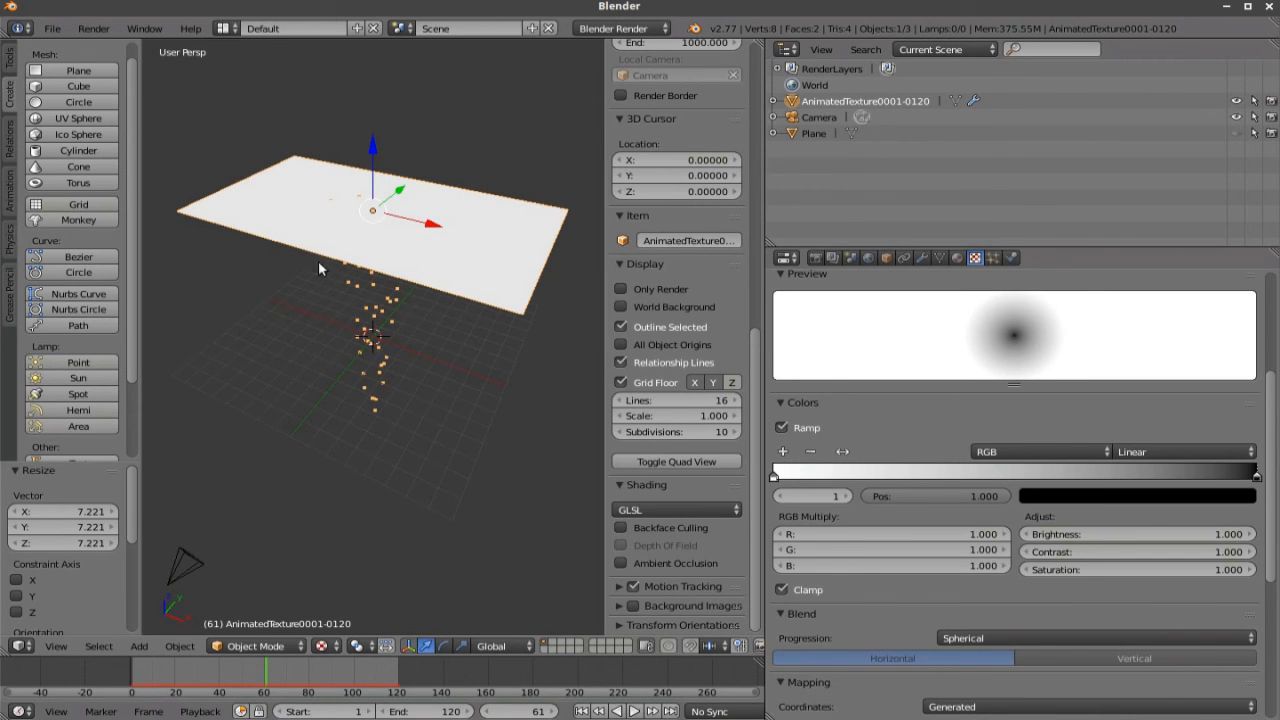
{"action": "mouse_move", "coordinate": [323, 270]}
{"action": "middle_mouse_down"}
{"action": "mouse_move", "coordinate": [442, 205]}
{"action": "mouse_move", "coordinate": [297, 203]}
{"action": "middle_mouse_up"}
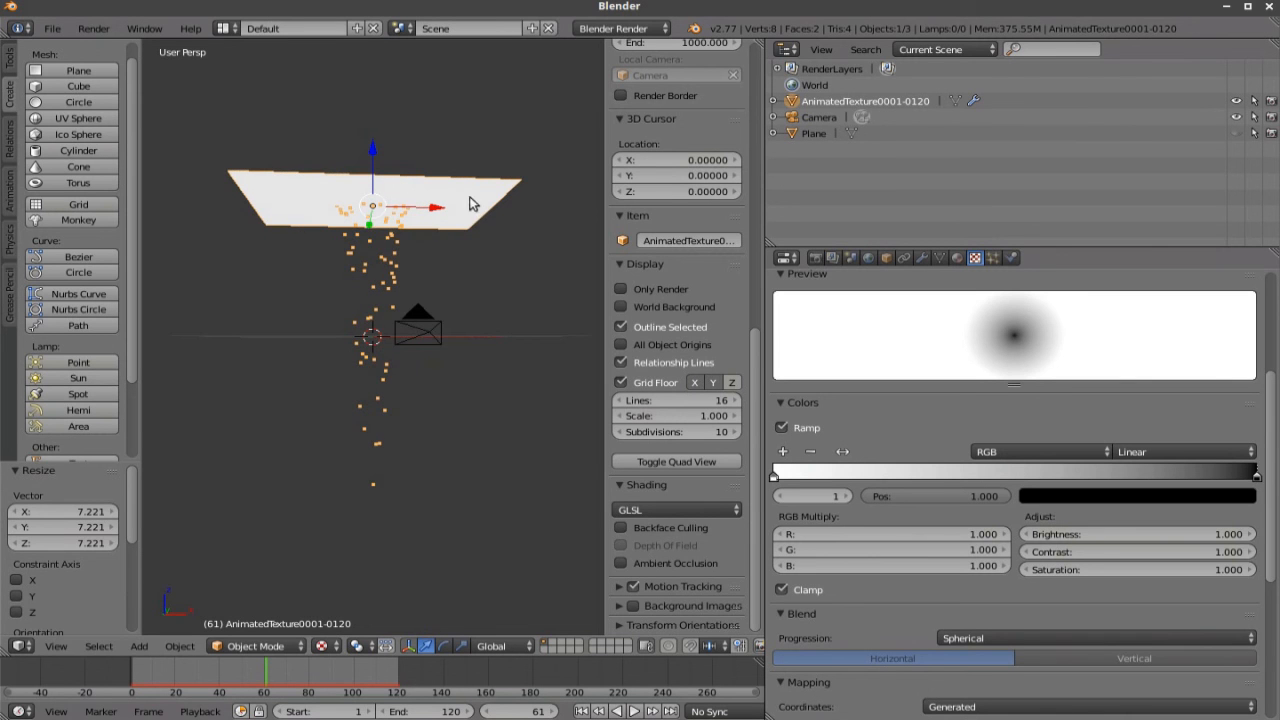
{"action": "mouse_move", "coordinate": [472, 223]}
{"action": "middle_mouse_down"}
{"action": "mouse_move", "coordinate": [449, 230]}
{"action": "mouse_move", "coordinate": [514, 342]}
{"action": "mouse_move", "coordinate": [513, 246]}
{"action": "mouse_move", "coordinate": [496, 215]}
{"action": "mouse_move", "coordinate": [419, 290]}
{"action": "mouse_move", "coordinate": [508, 202]}
{"action": "mouse_move", "coordinate": [529, 246]}
{"action": "mouse_move", "coordinate": [148, 255]}
{"action": "mouse_move", "coordinate": [470, 233]}
{"action": "mouse_move", "coordinate": [459, 298]}
{"action": "mouse_move", "coordinate": [419, 243]}
{"action": "middle_mouse_up"}
{"action": "scroll", "coordinate": [449, 230], "scroll_direction": "up", "scroll_amount": 3}
{"action": "scroll", "coordinate": [496, 215], "scroll_direction": "down", "scroll_amount": 3}
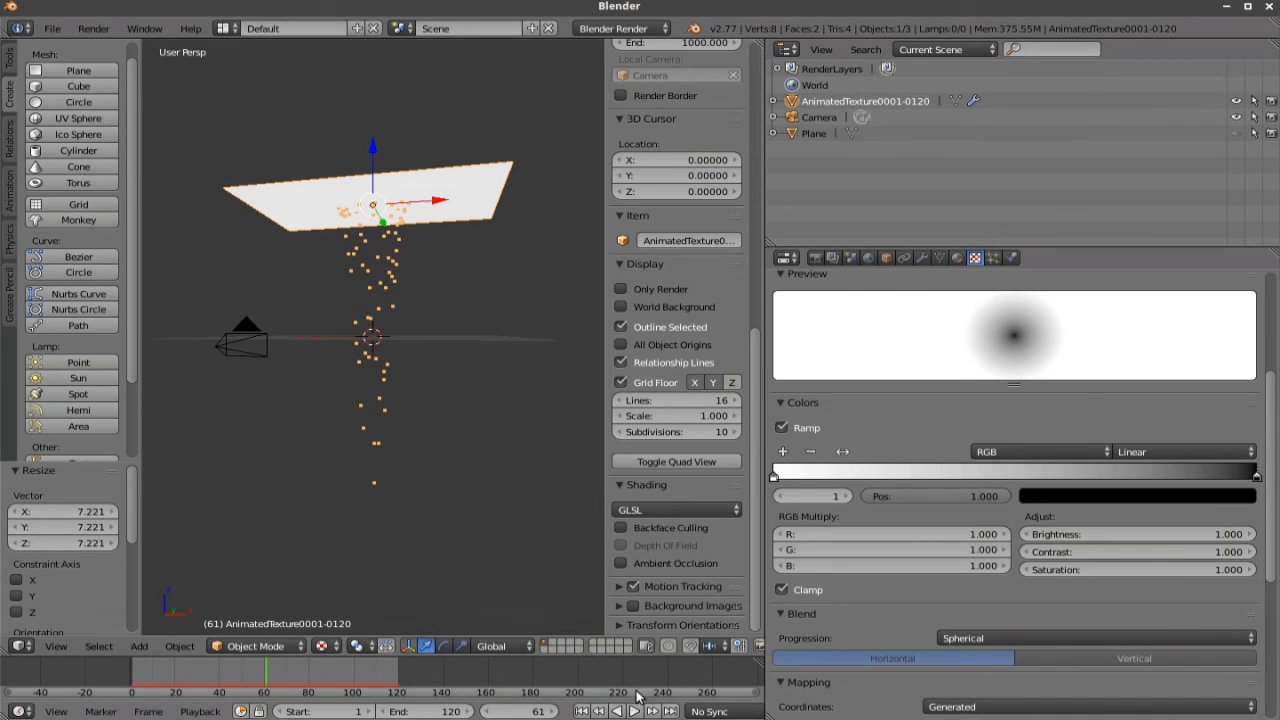
{"action": "scroll", "coordinate": [512, 593], "scroll_direction": "up", "scroll_amount": 1}
{"action": "mouse_move", "coordinate": [512, 593]}
{"action": "middle_mouse_down"}
{"action": "mouse_move", "coordinate": [472, 383]}
{"action": "mouse_move", "coordinate": [409, 443]}
{"action": "mouse_move", "coordinate": [426, 398]}
{"action": "mouse_move", "coordinate": [422, 329]}
{"action": "middle_mouse_up"}
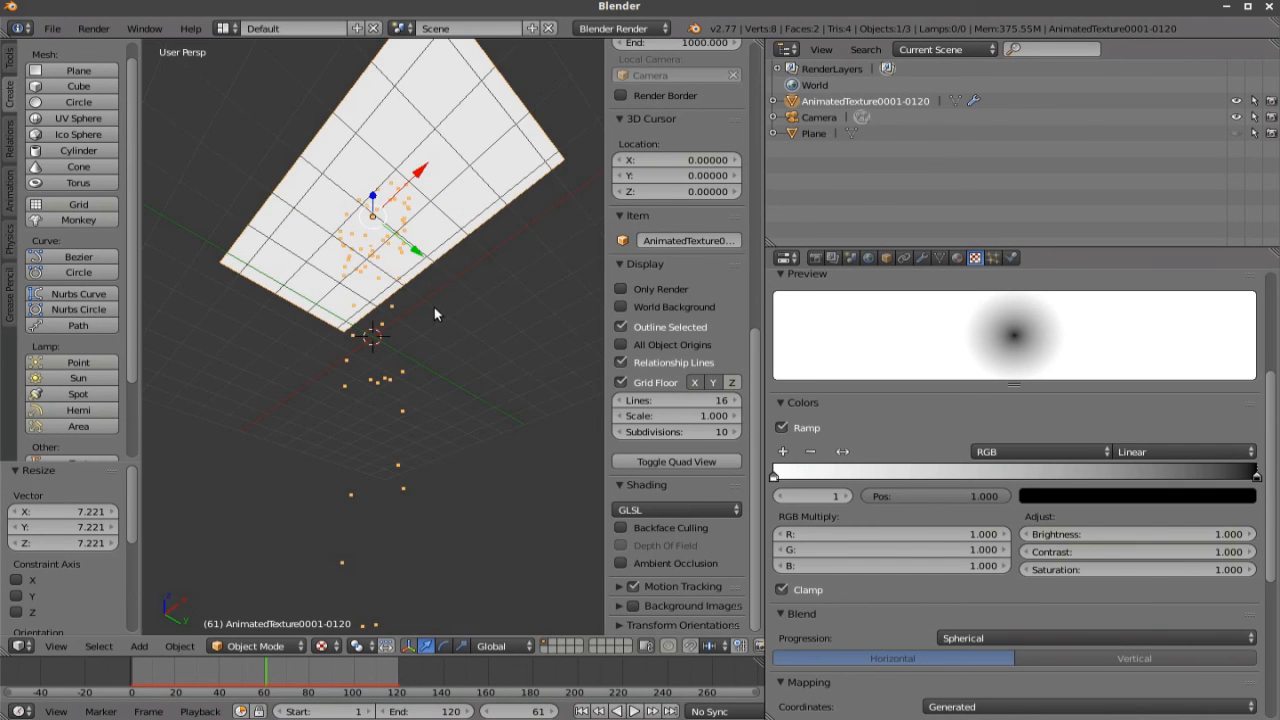